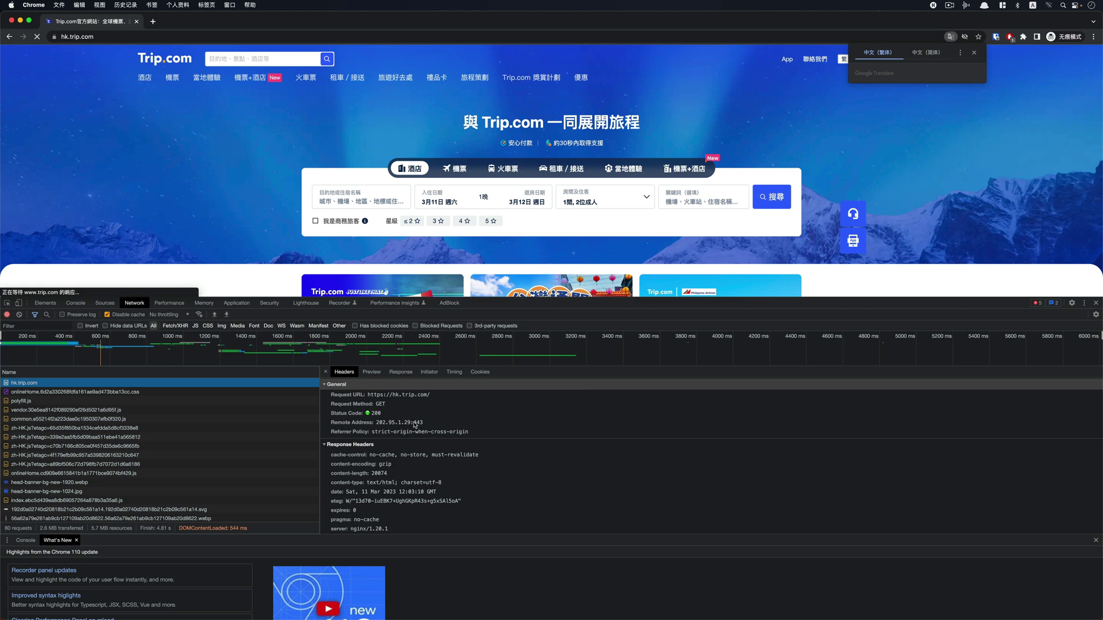
# Review hk.trip.com's TLS 1.3 / X25519 / AES_256_GCM security details and full certificate SAN list
pyautogui.click(409, 424)
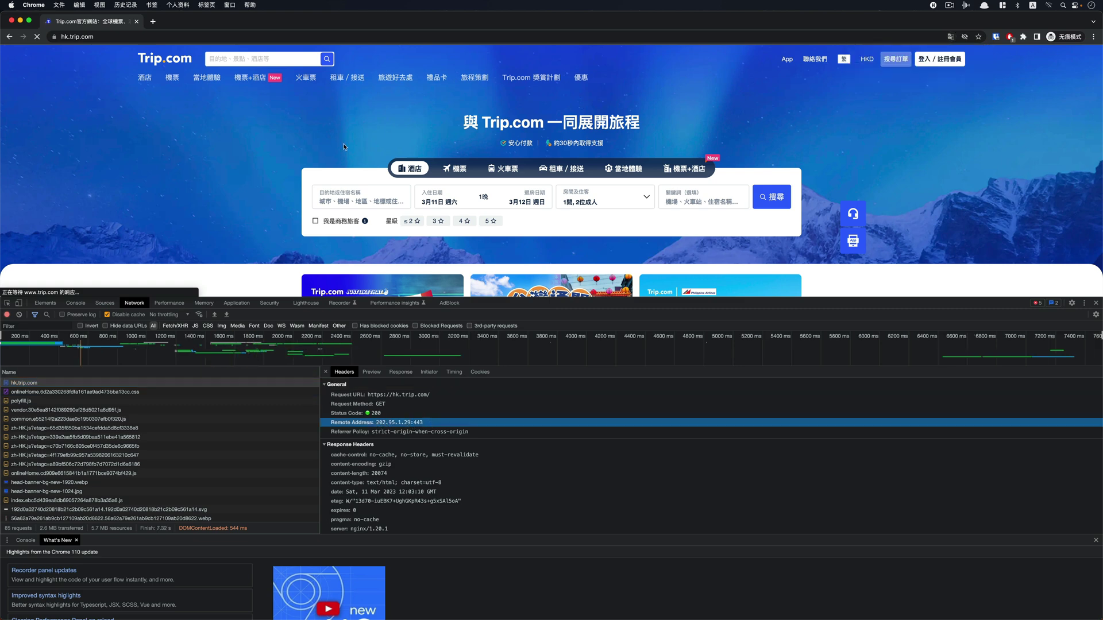
pyautogui.click(270, 304)
pyautogui.press('super+r')
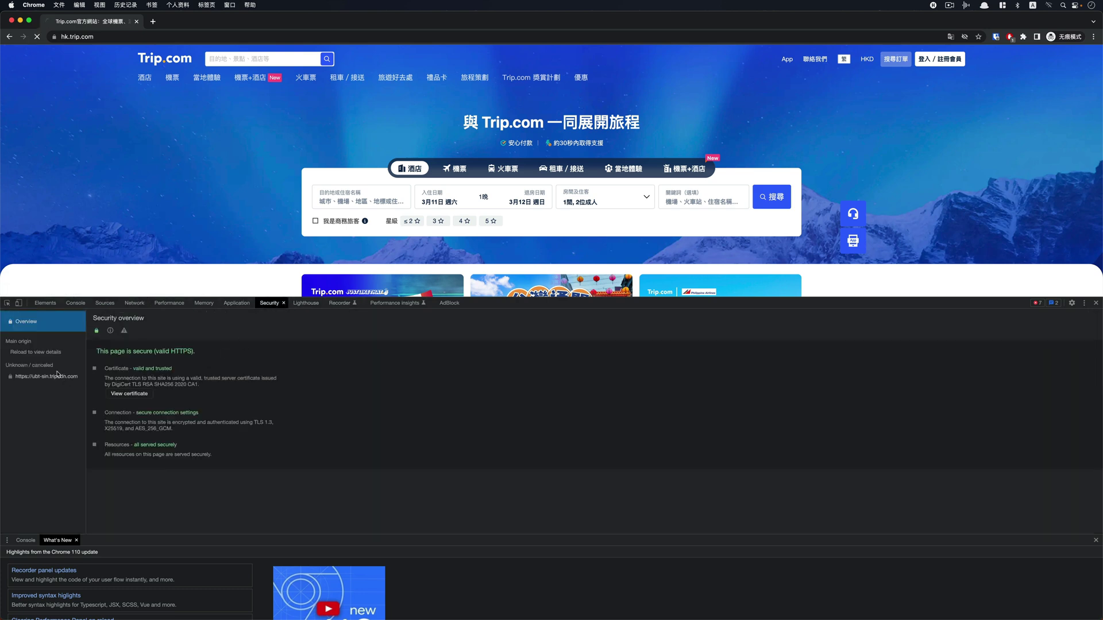
pyautogui.click(37, 352)
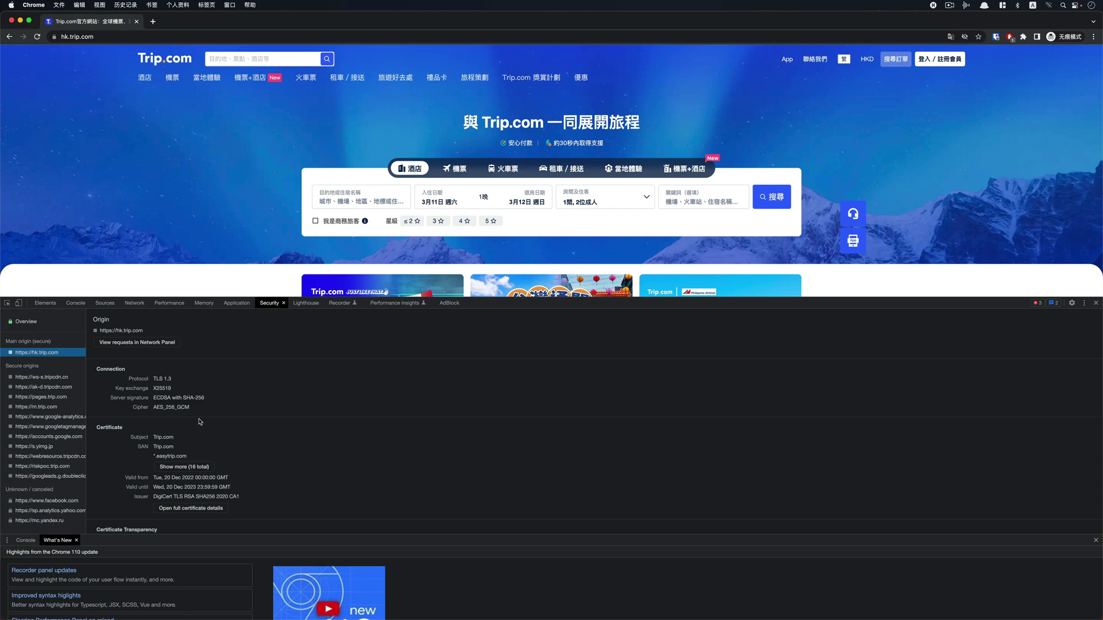
pyautogui.scroll(-3, 172, 394)
pyautogui.click(179, 394)
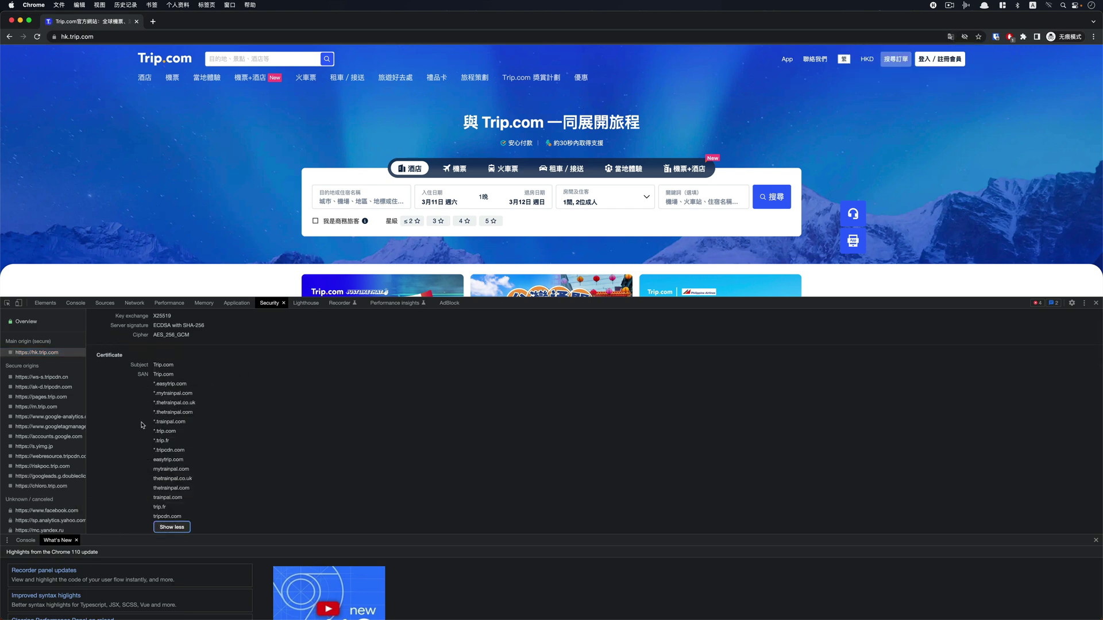
pyautogui.click(1095, 303)
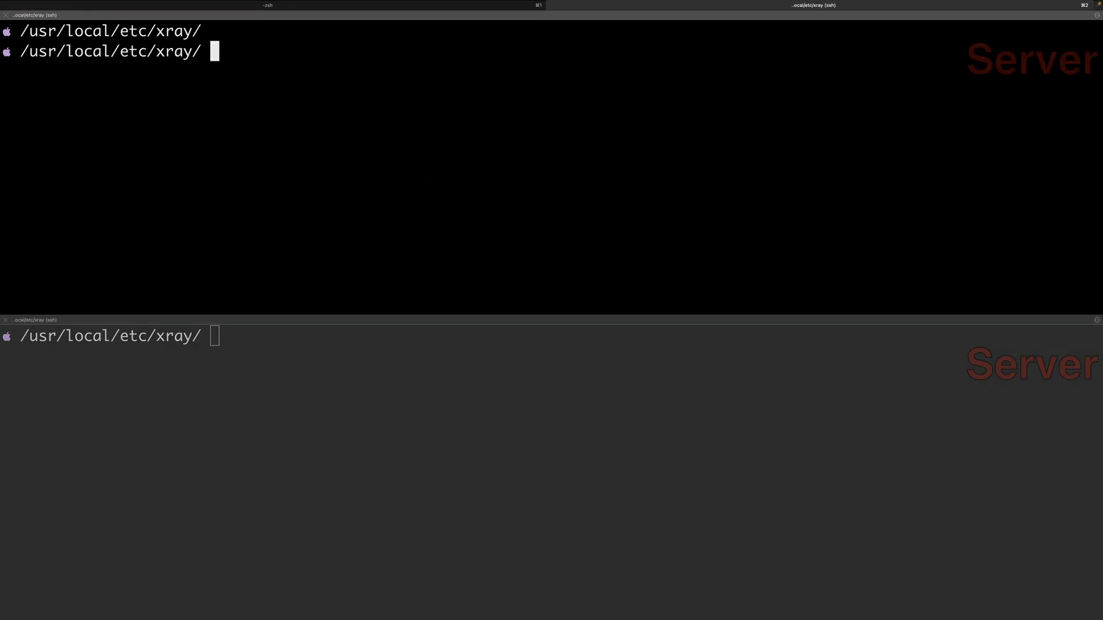
# Clear the top iTerm2 server pane and open a new Chrome tab
pyautogui.hotkey('ctrl', 'l')
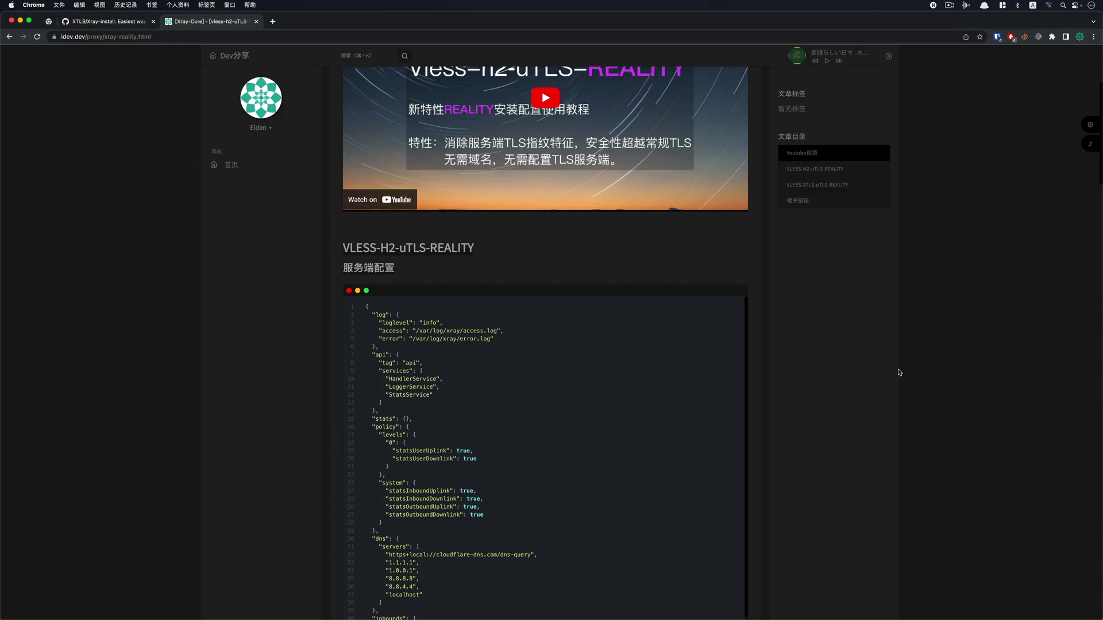
pyautogui.press('super+t')
# Log in to LuCI at 10.10.10.12 with the saved router password
pyautogui.write('10')
pyautogui.press('Return')
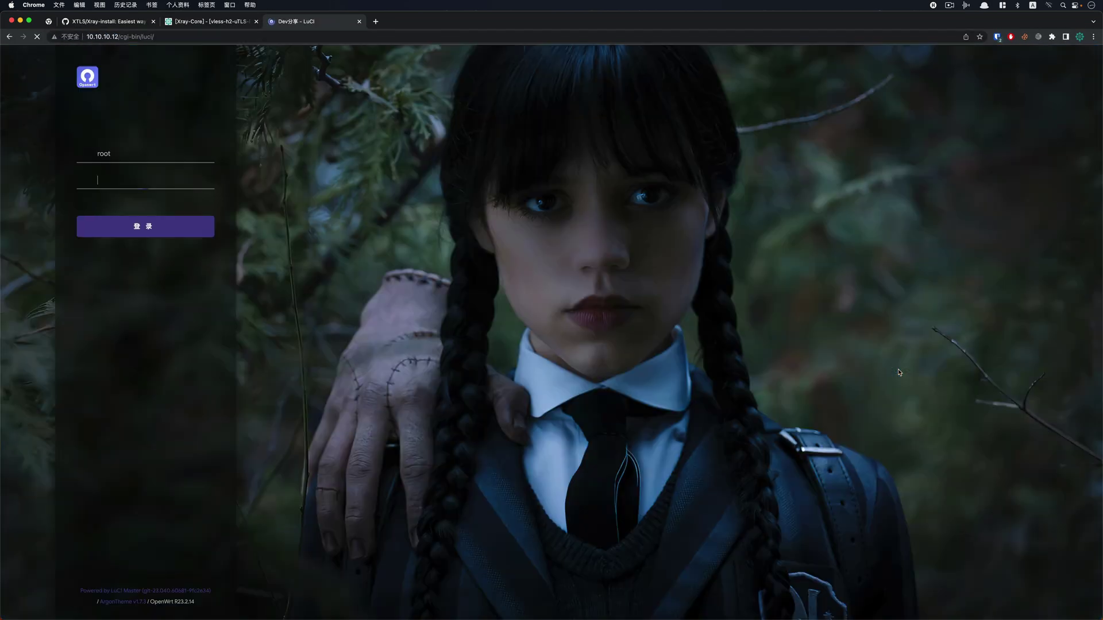
pyautogui.click(997, 38)
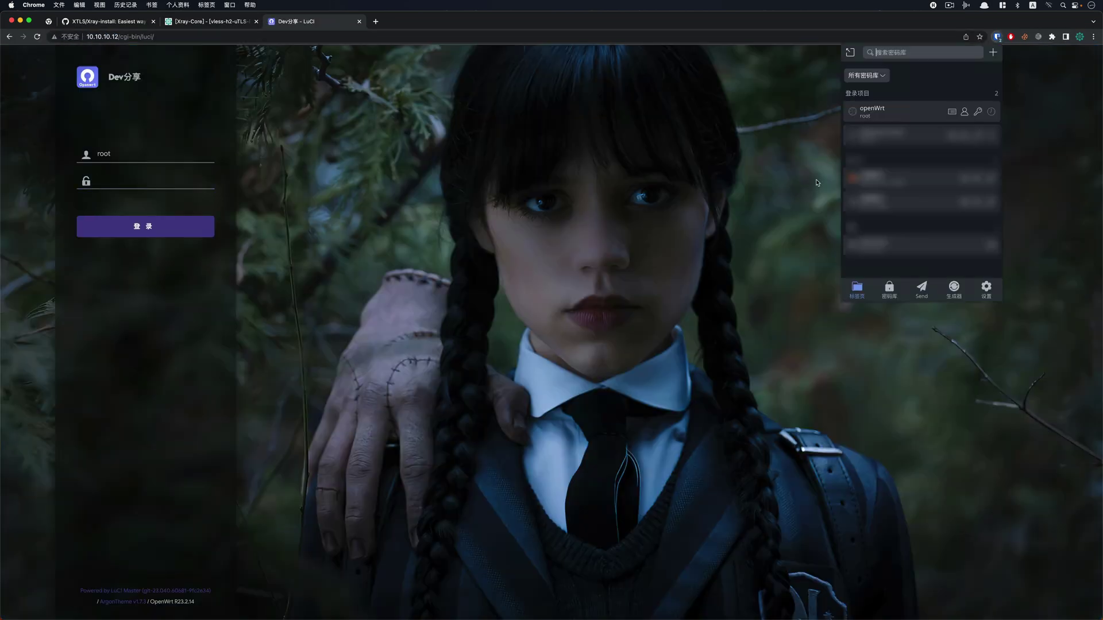
pyautogui.click(860, 116)
pyautogui.click(169, 228)
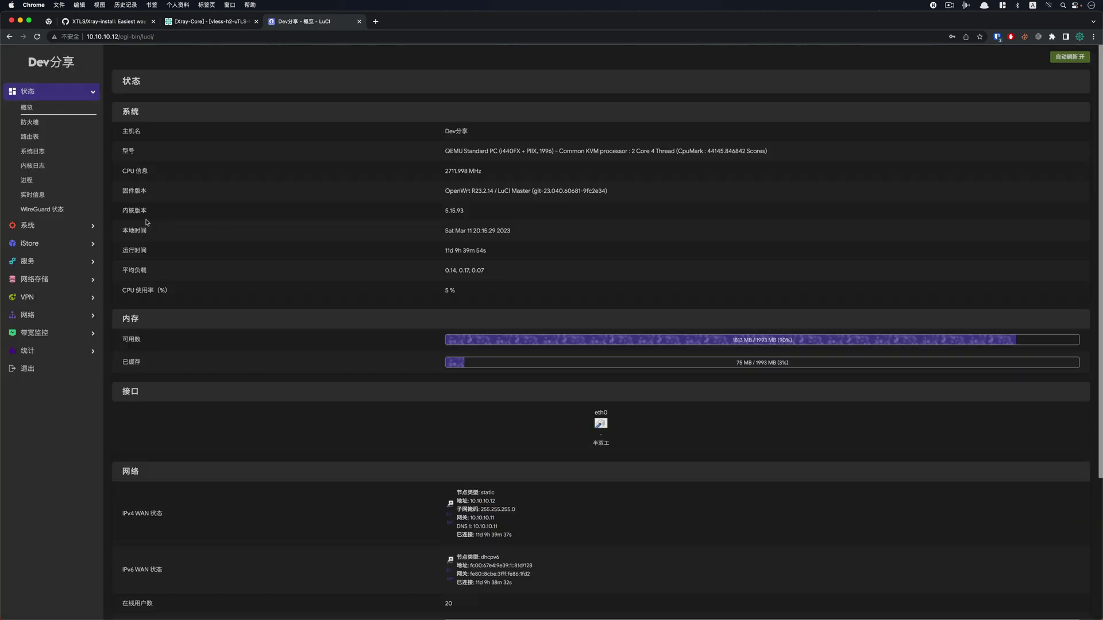
# Open PassWall's node list from the Services menu
pyautogui.click(35, 260)
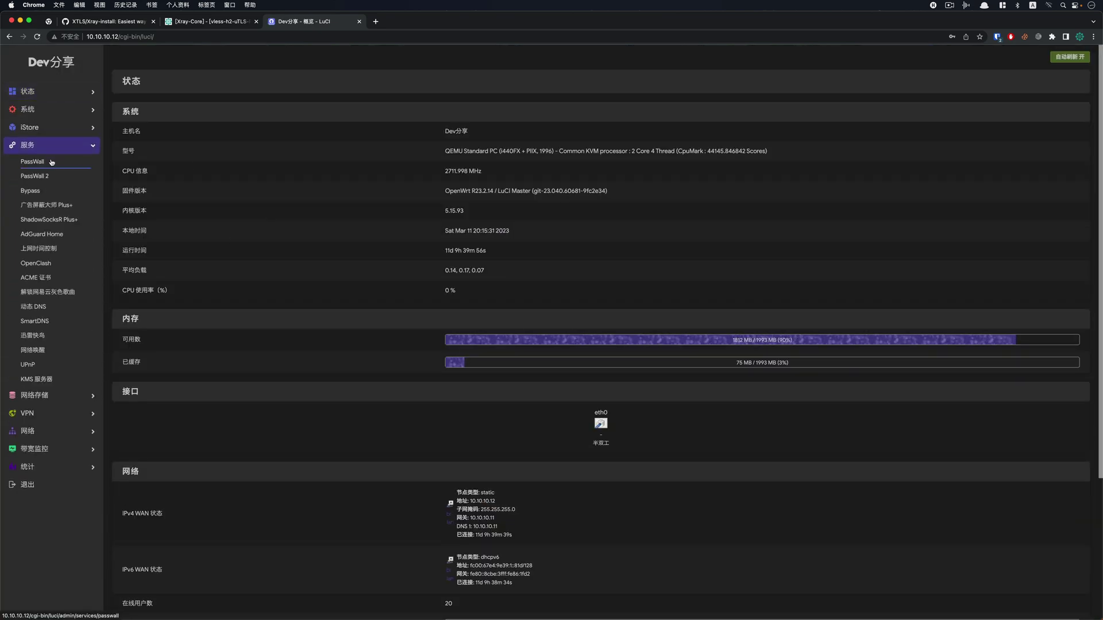
pyautogui.click(32, 162)
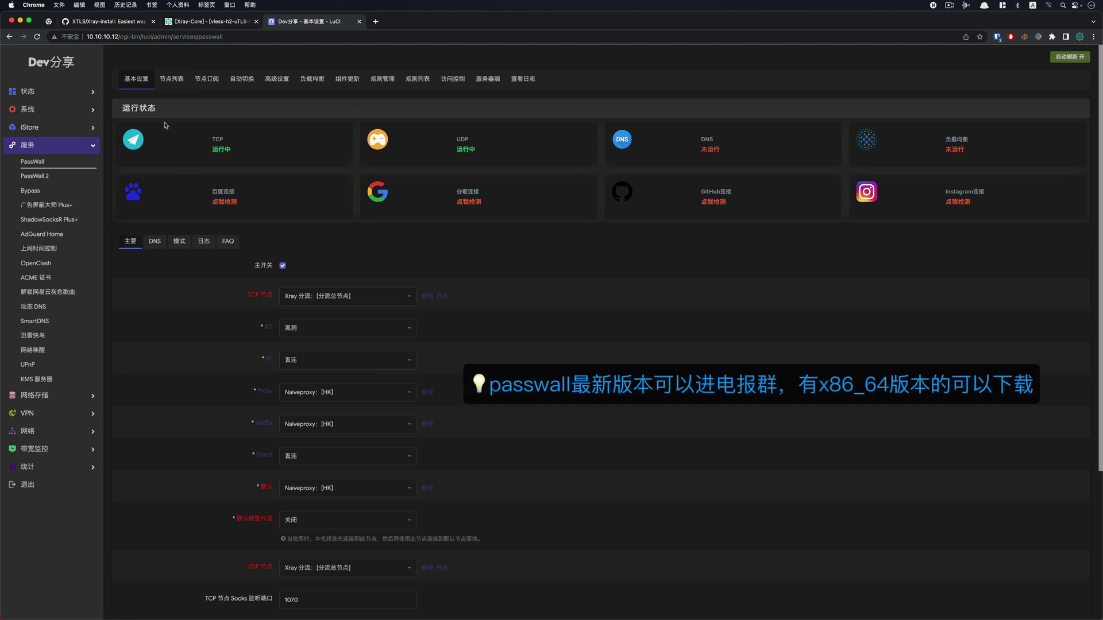
pyautogui.click(173, 80)
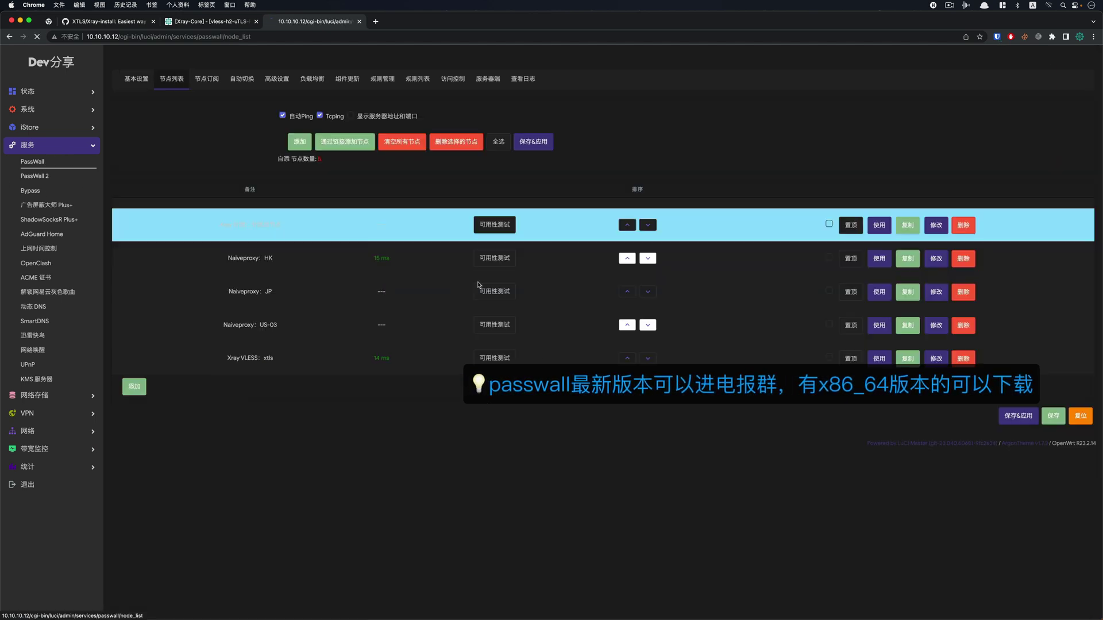
# Add a new node remarked Reality with node type Xray and protocol VLESS
pyautogui.click(134, 383)
pyautogui.press('super+a')
pyautogui.write('Rea')
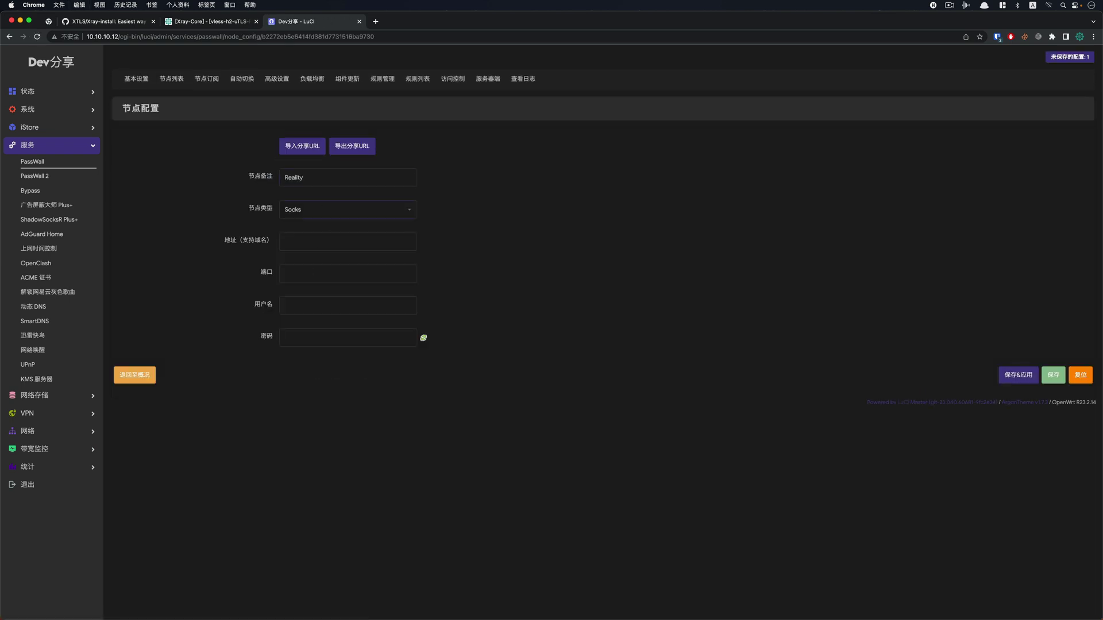
pyautogui.click(328, 209)
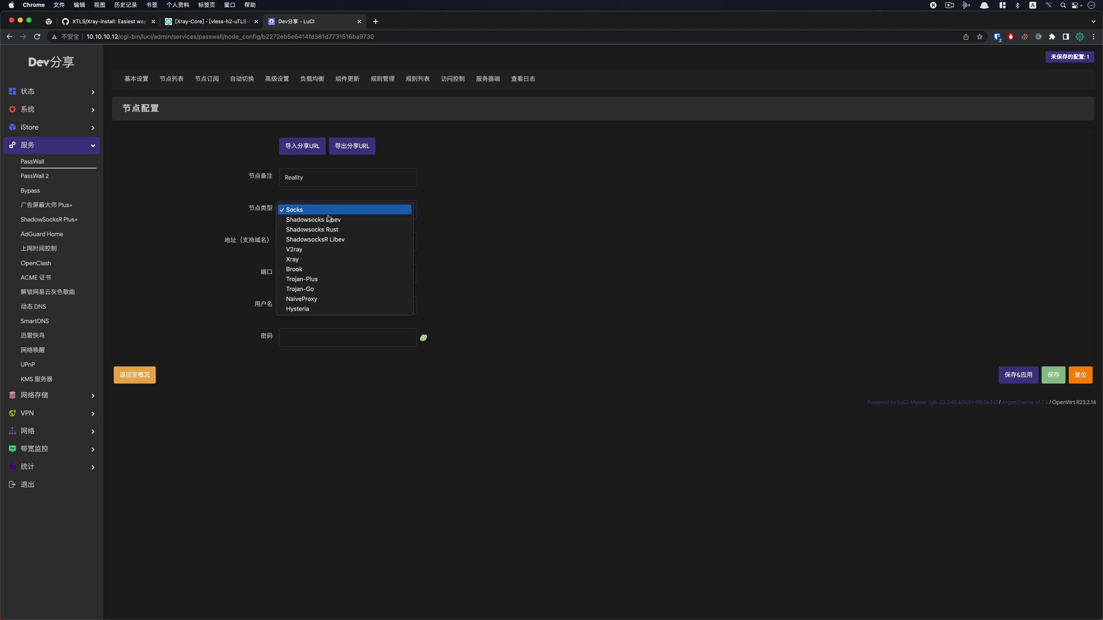
pyautogui.click(310, 257)
pyautogui.click(311, 248)
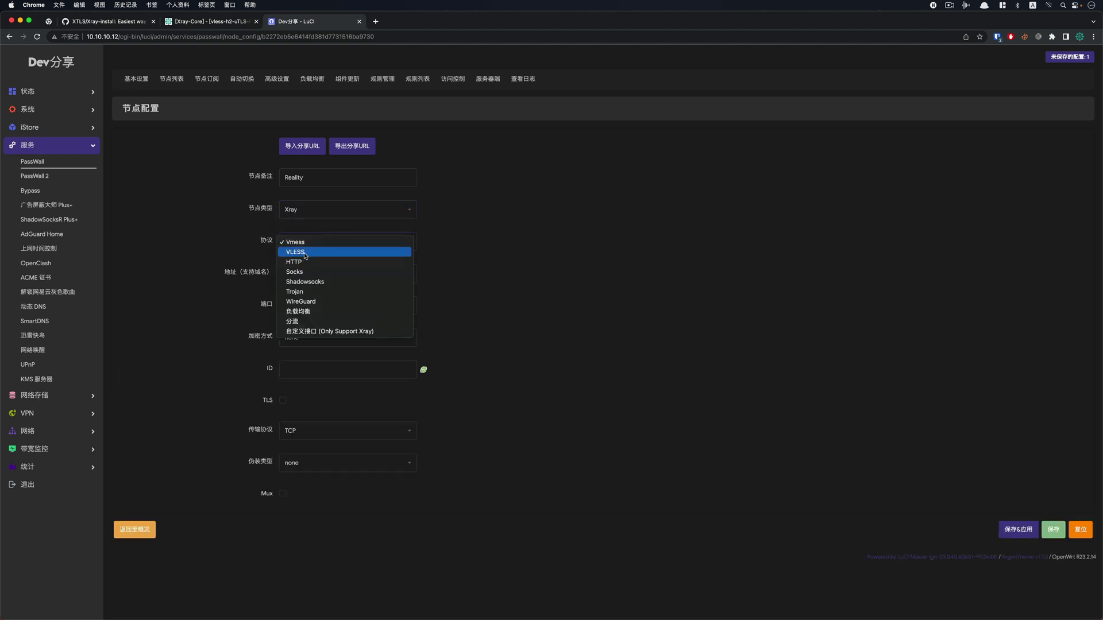
pyautogui.click(305, 256)
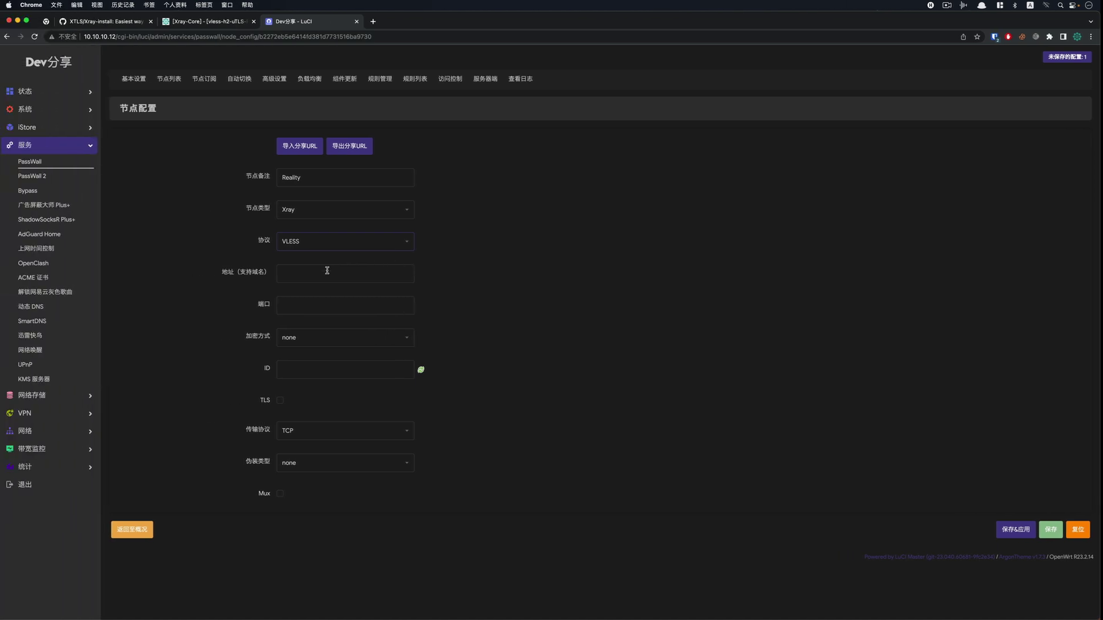
# Set the node address to the server's eth0 IP 202.95.1.29 and port 443
pyautogui.hotkey('ctrl', 'Right')
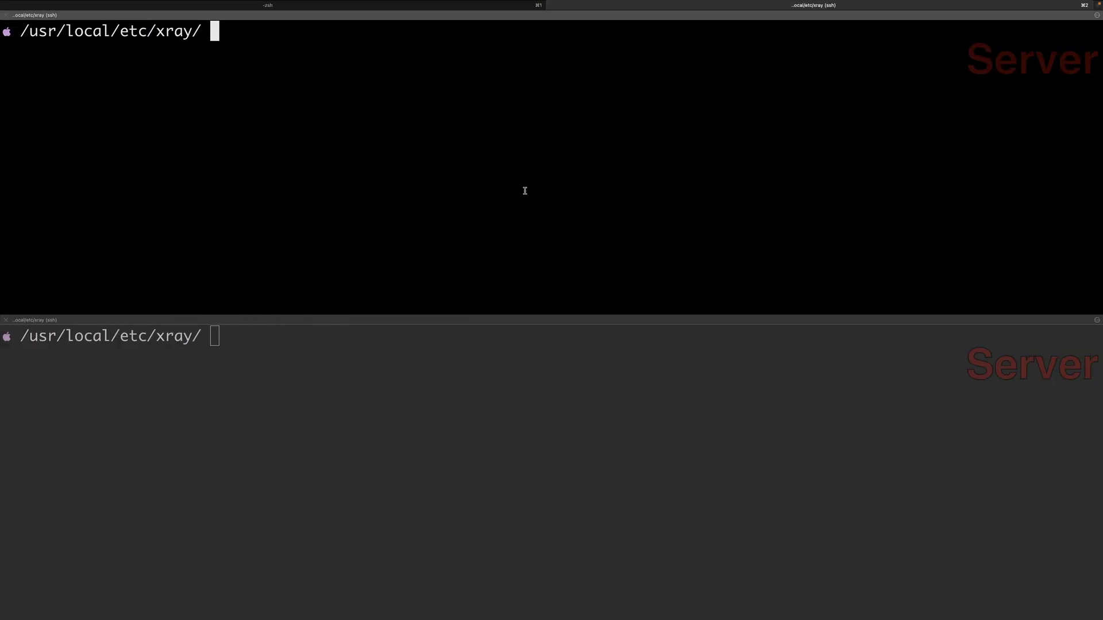
pyautogui.write('ip a s e')
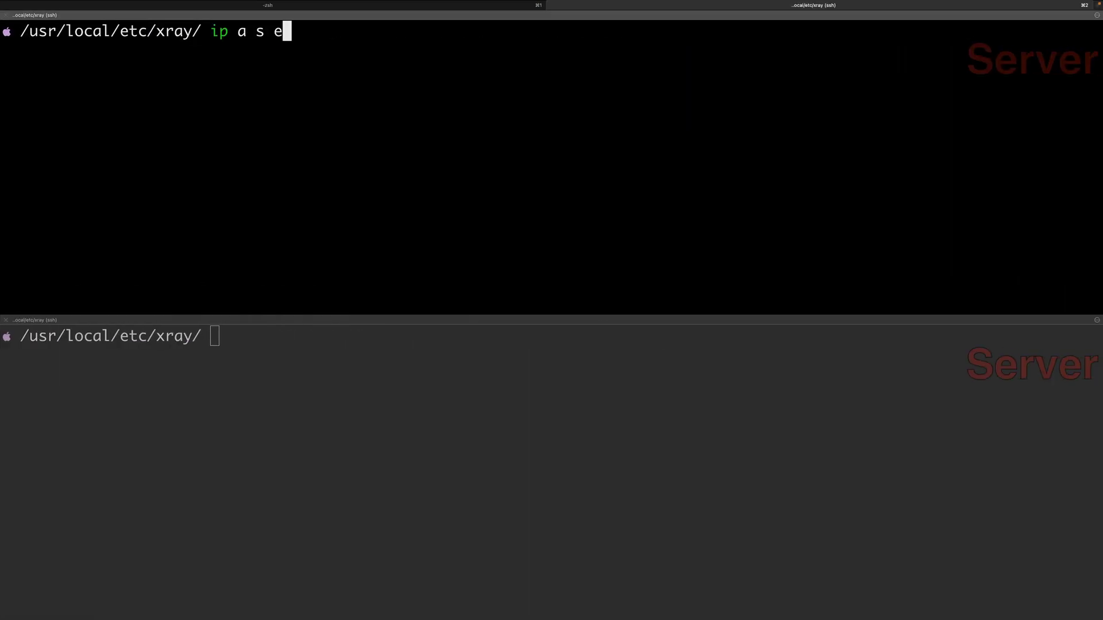
pyautogui.press('BackSpace')
pyautogui.press('BackSpace')
pyautogui.write('eth0')
pyautogui.press('Return')
pyautogui.moveTo(83, 89); pyautogui.dragTo(184, 92)
pyautogui.press('super+c')
pyautogui.hotkey('ctrl', 'Left')
pyautogui.click(328, 274)
pyautogui.press('super+v')
pyautogui.write('443')
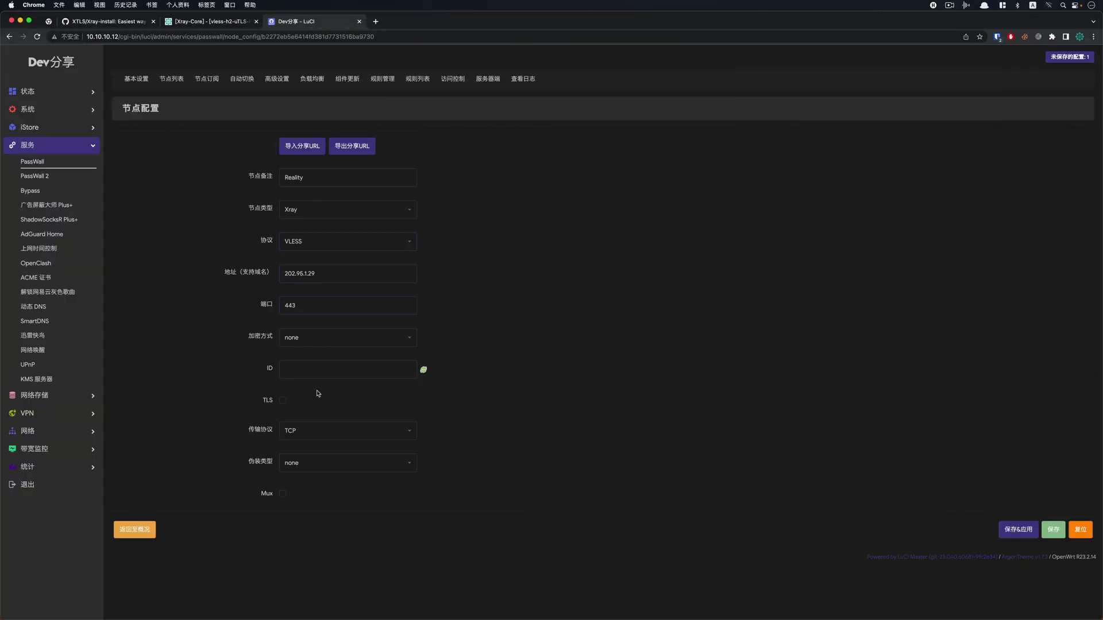
# Print the server's stored UUID with cat uuid
pyautogui.hotkey('ctrl', 'Right')
pyautogui.write('cat uuid')
pyautogui.press('Return')
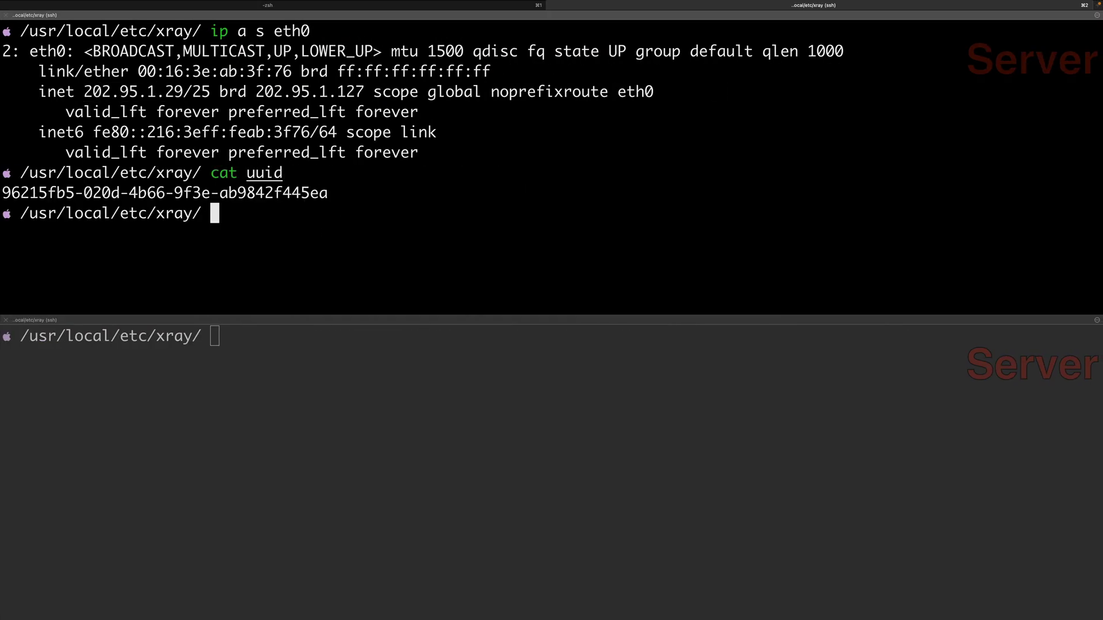
# Paste the server's UUID into the Reality node's ID field
pyautogui.doubleClick(190, 195)
pyautogui.press('super+c')
pyautogui.hotkey('ctrl', 'Left')
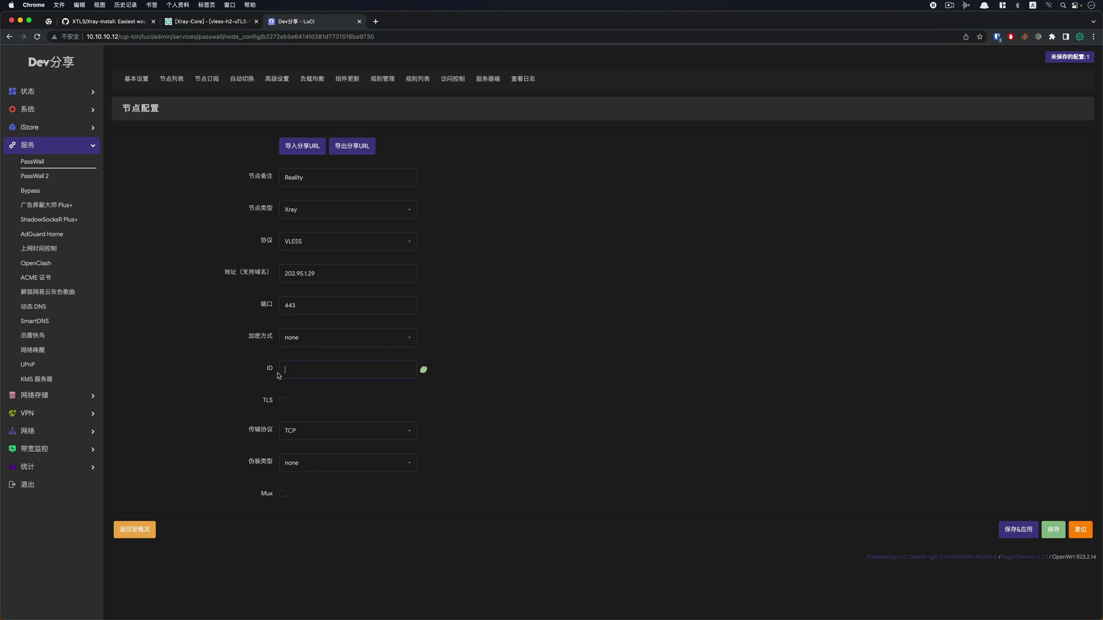
pyautogui.click(315, 368)
pyautogui.press('super+v')
# Enable TLS with xtls-rprx-vision flow and turn on REALITY for hk.trip.com
pyautogui.click(283, 401)
pyautogui.scroll(-3, 286, 406)
pyautogui.click(326, 260)
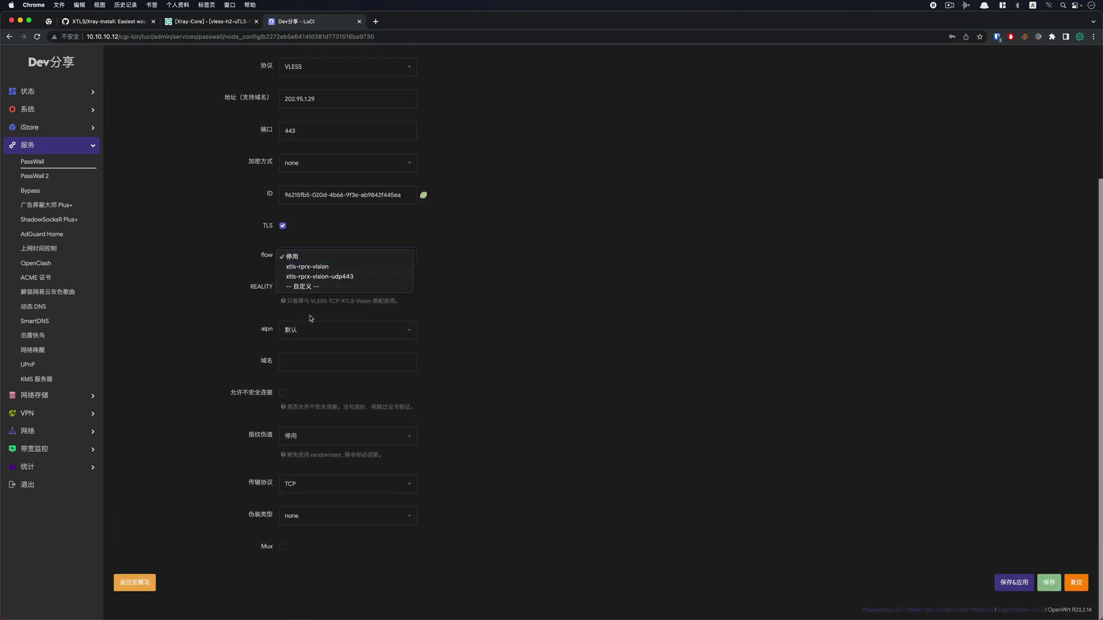
pyautogui.click(305, 267)
pyautogui.scroll(1, 304, 336)
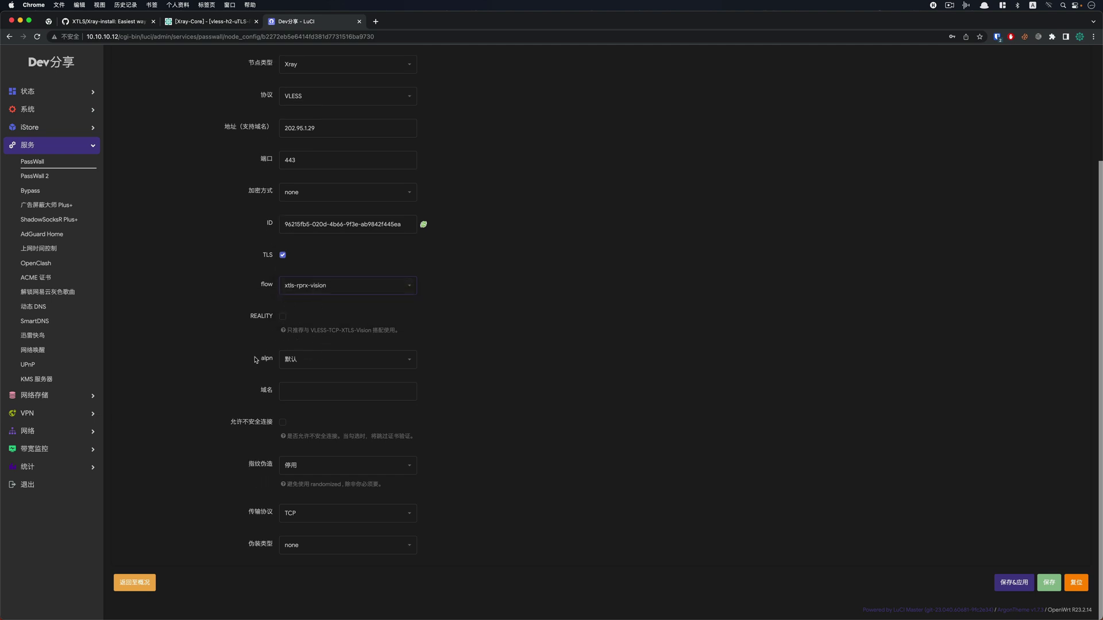
pyautogui.click(283, 319)
pyautogui.scroll(-1, 345, 344)
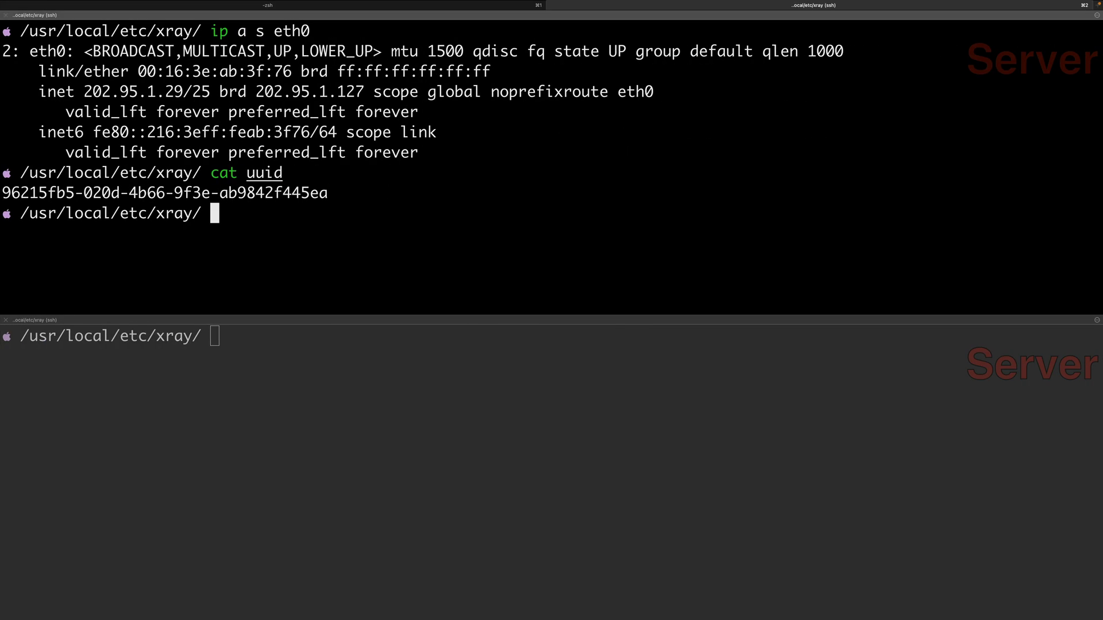
# Print the server's REALITY key pair and paste the public key into the node
pyautogui.write('cat key')
pyautogui.press('Return')
pyautogui.doubleClick(289, 257)
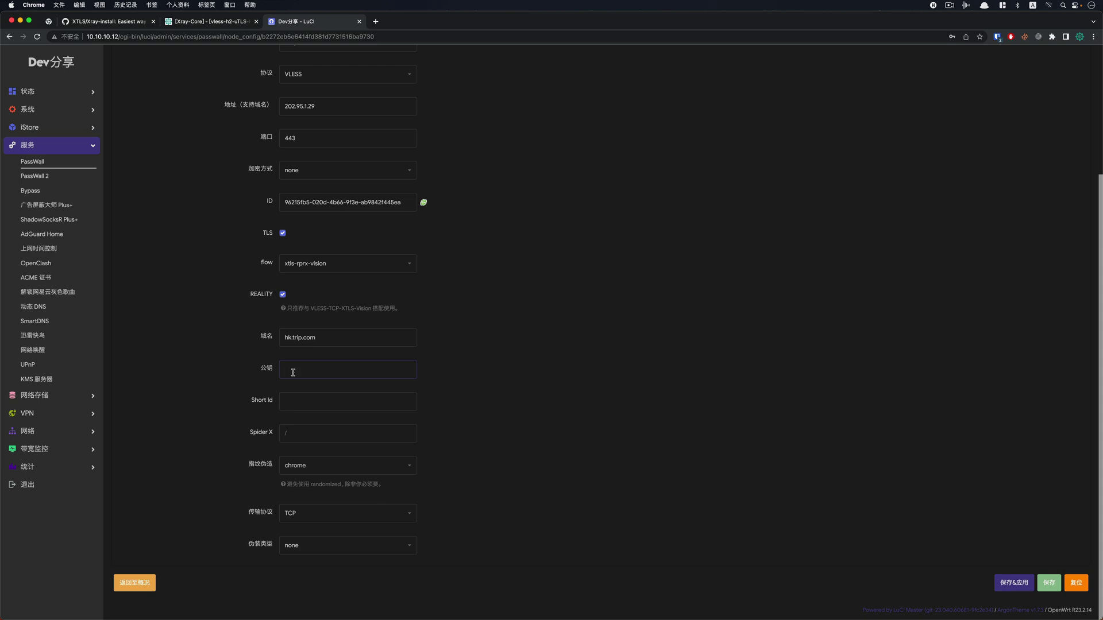
pyautogui.press('super+v')
pyautogui.click(318, 401)
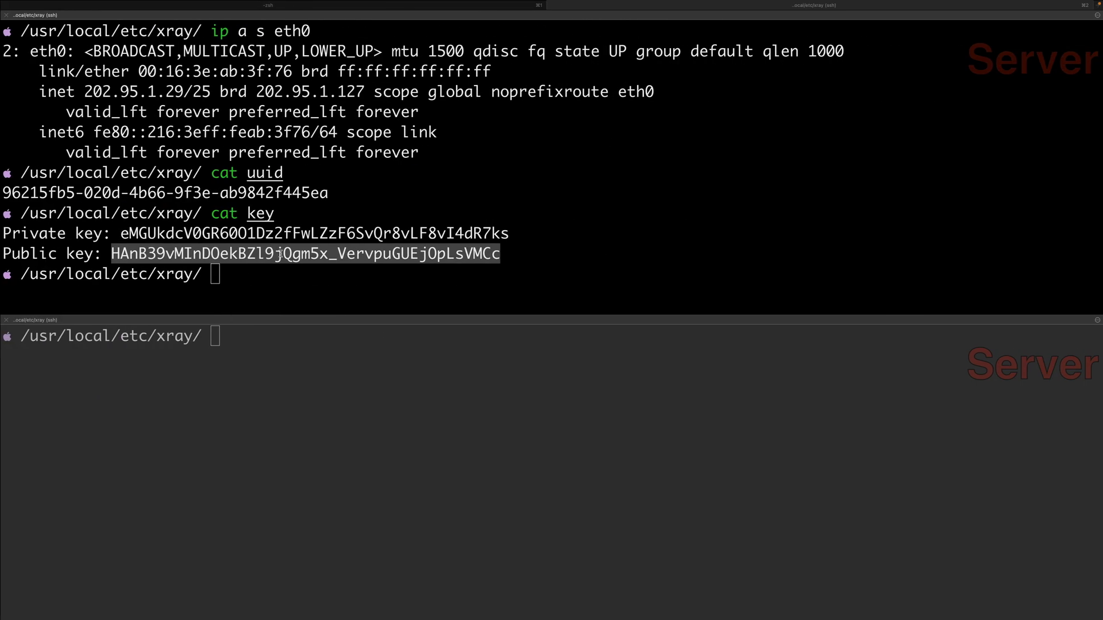
# Print the server's xray config and copy its short IDs for the Short Id 1688 field
pyautogui.hotkey('ctrl', 'l')
pyautogui.write('cat c')
pyautogui.press('BackSpace')
pyautogui.write('xr')
pyautogui.press('Tab')
pyautogui.press('Return')
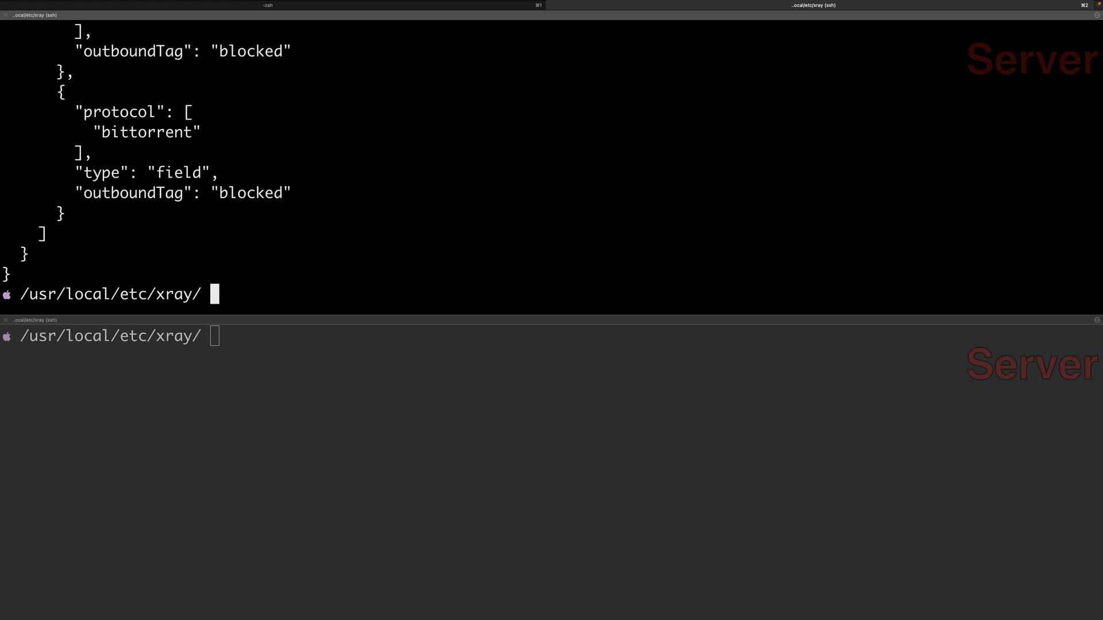
pyautogui.scroll(15, 310, 207)
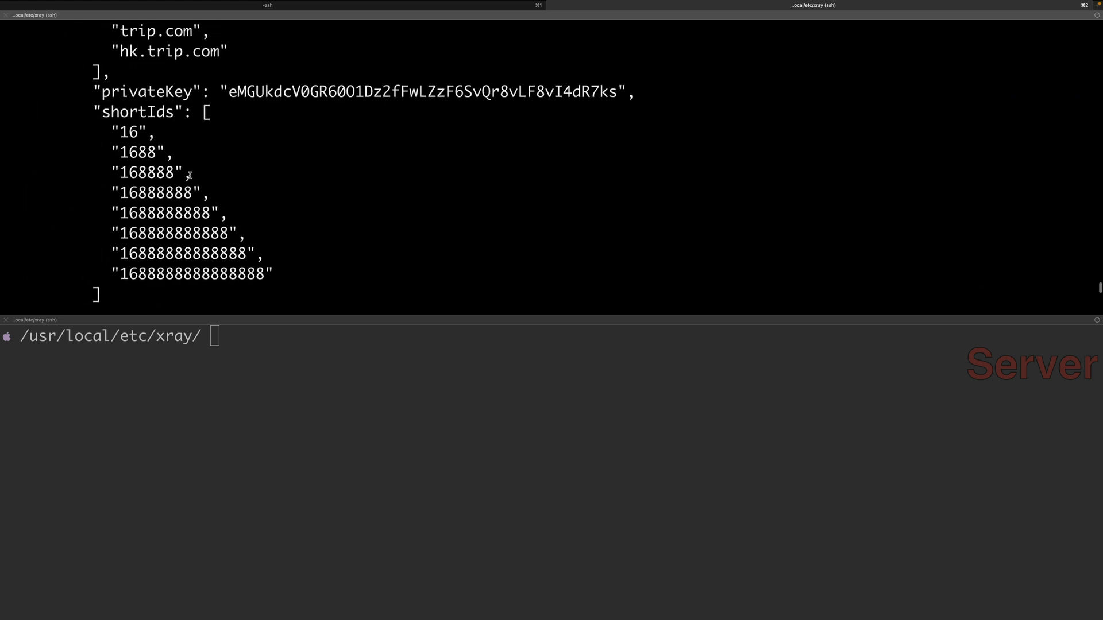
pyautogui.moveTo(87, 115); pyautogui.dragTo(294, 270)
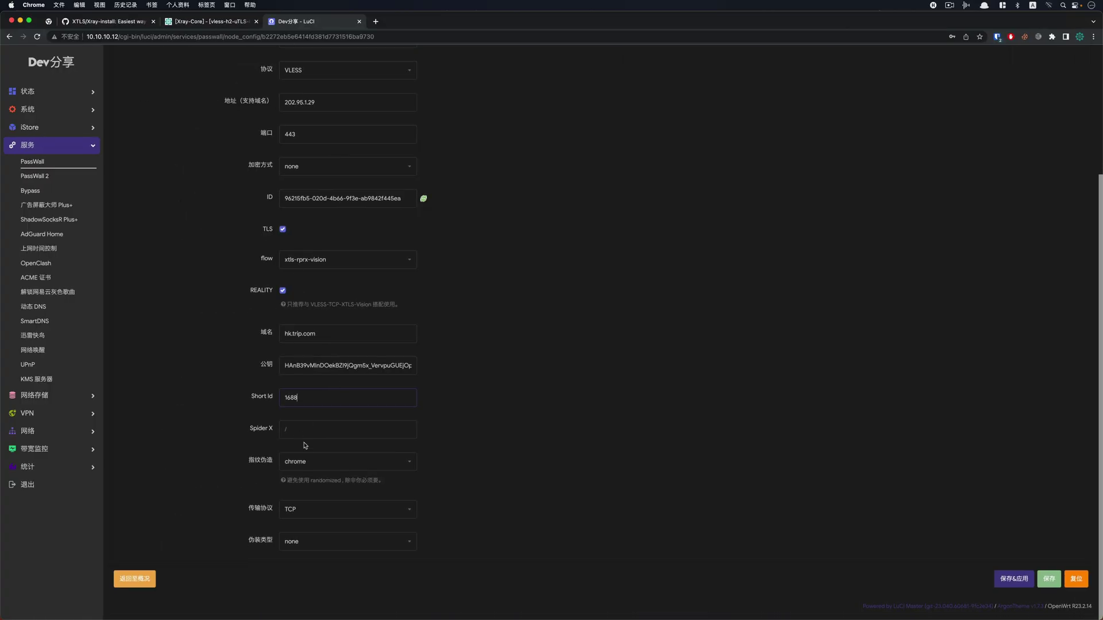
# Keep chrome fingerprint, TCP transport and no disguise, then save and apply the Reality node
pyautogui.click(305, 433)
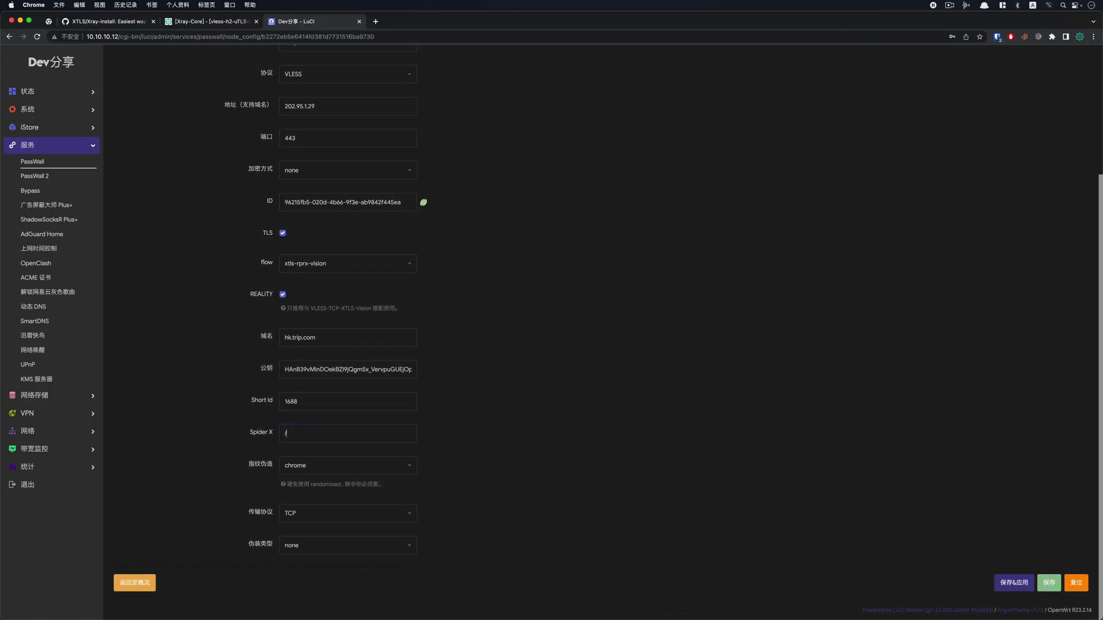
pyautogui.click(331, 470)
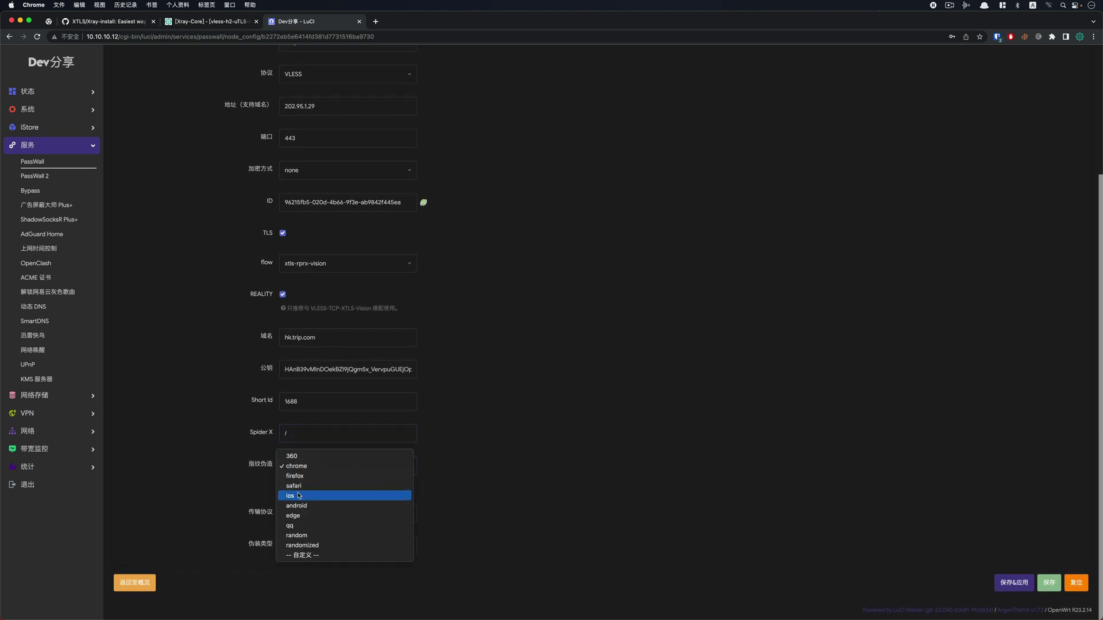
pyautogui.click(305, 466)
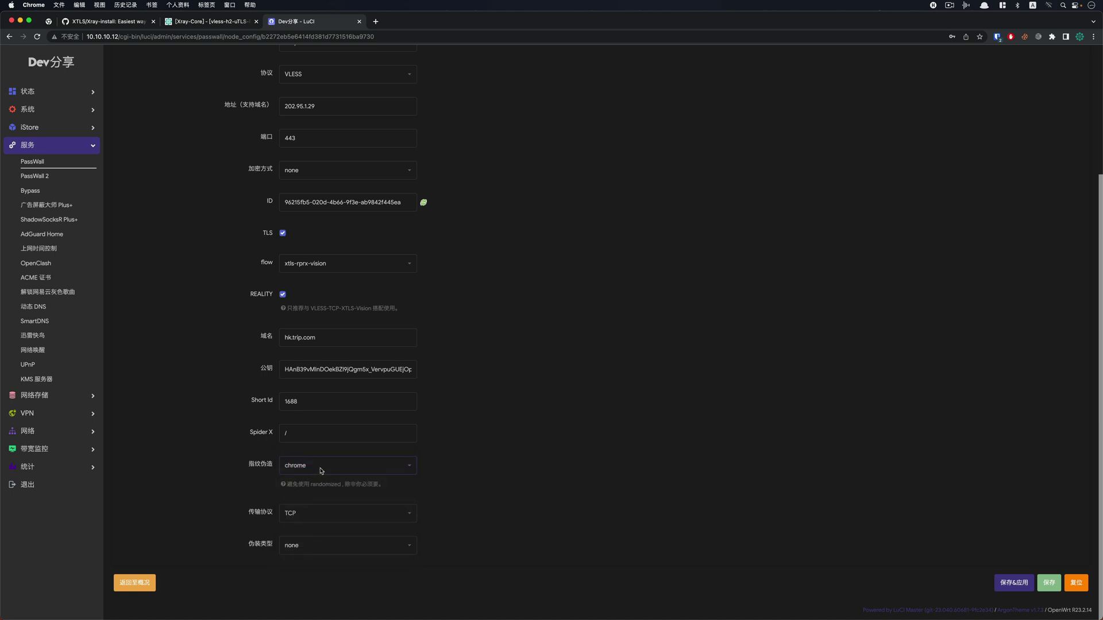
pyautogui.click(323, 511)
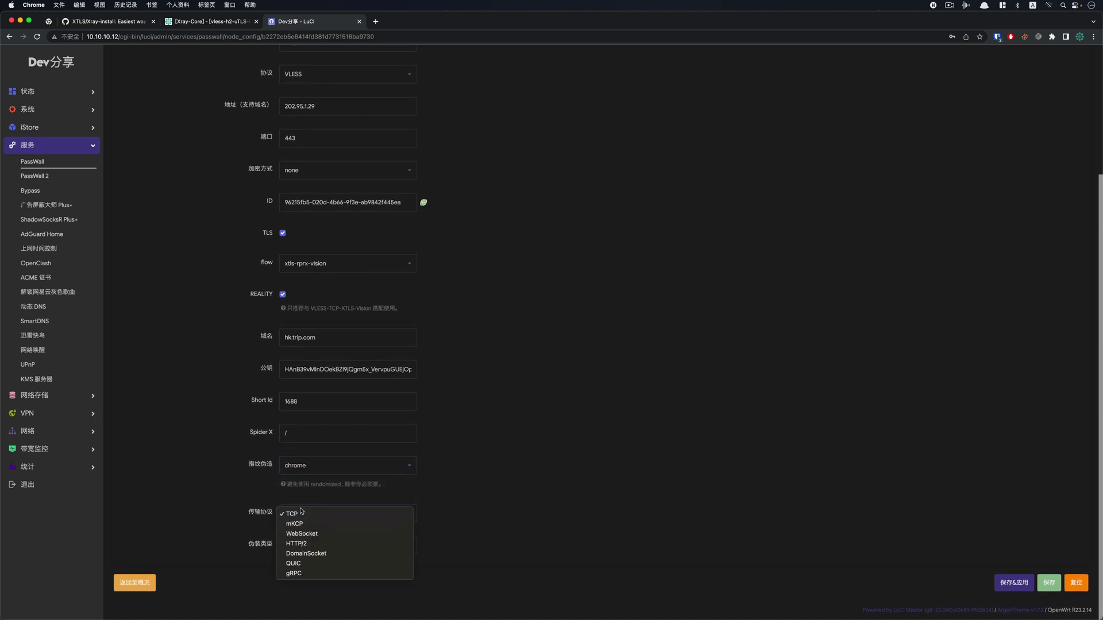
pyautogui.click(353, 421)
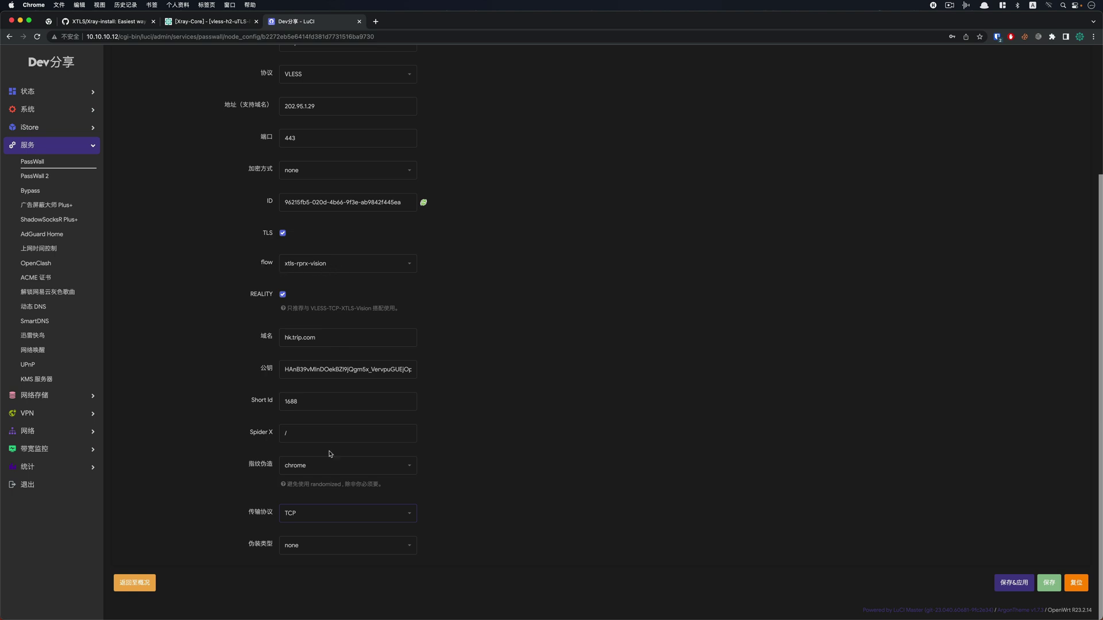
pyautogui.click(310, 548)
pyautogui.click(598, 512)
pyautogui.click(1014, 586)
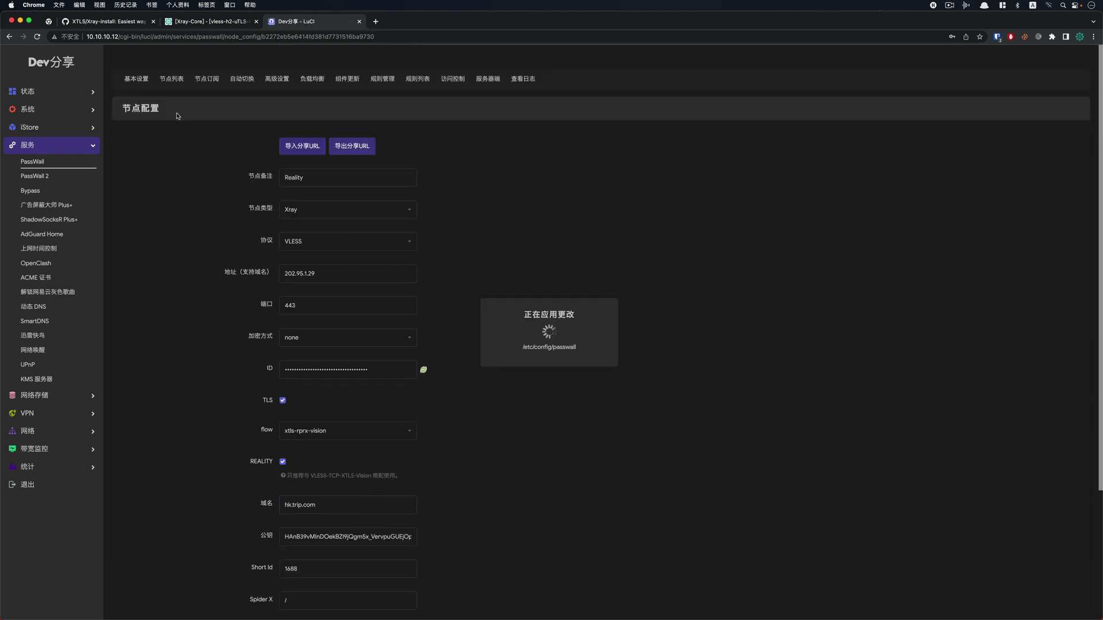
# Test the Reality node's availability, then make Xray VLESS: [Reality] the TCP node and apply
pyautogui.click(176, 82)
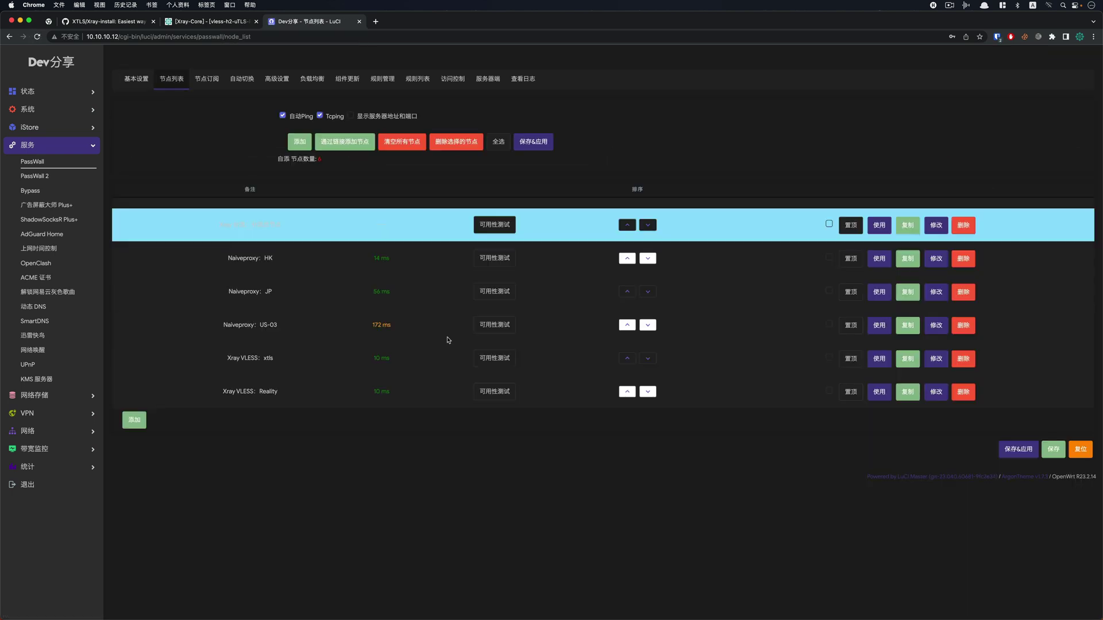
pyautogui.click(491, 394)
pyautogui.click(136, 79)
pyautogui.click(321, 294)
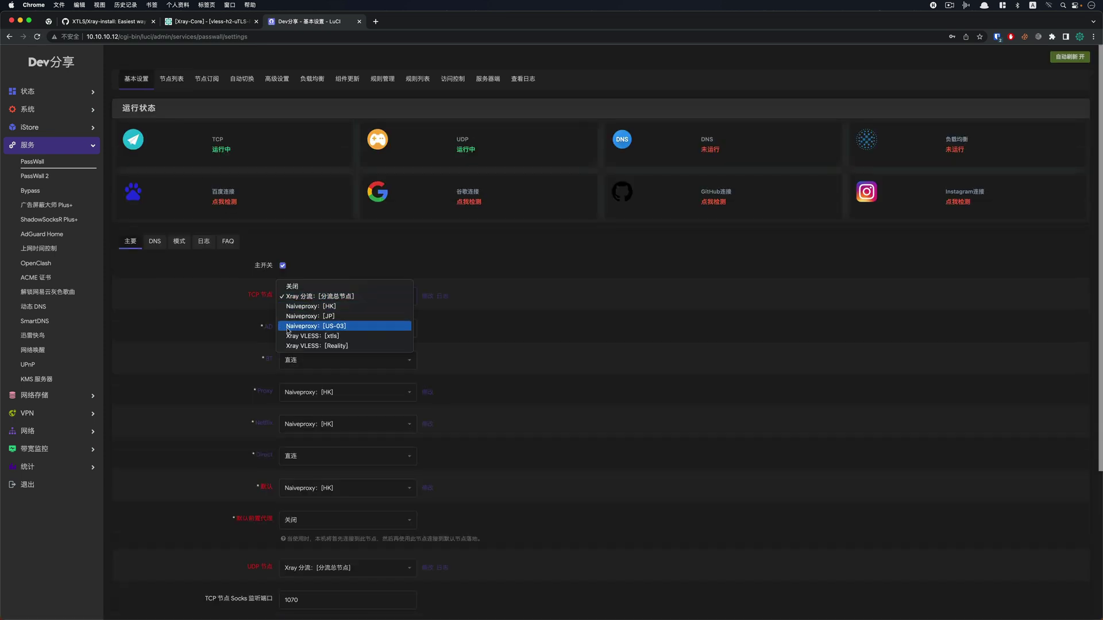
pyautogui.click(390, 346)
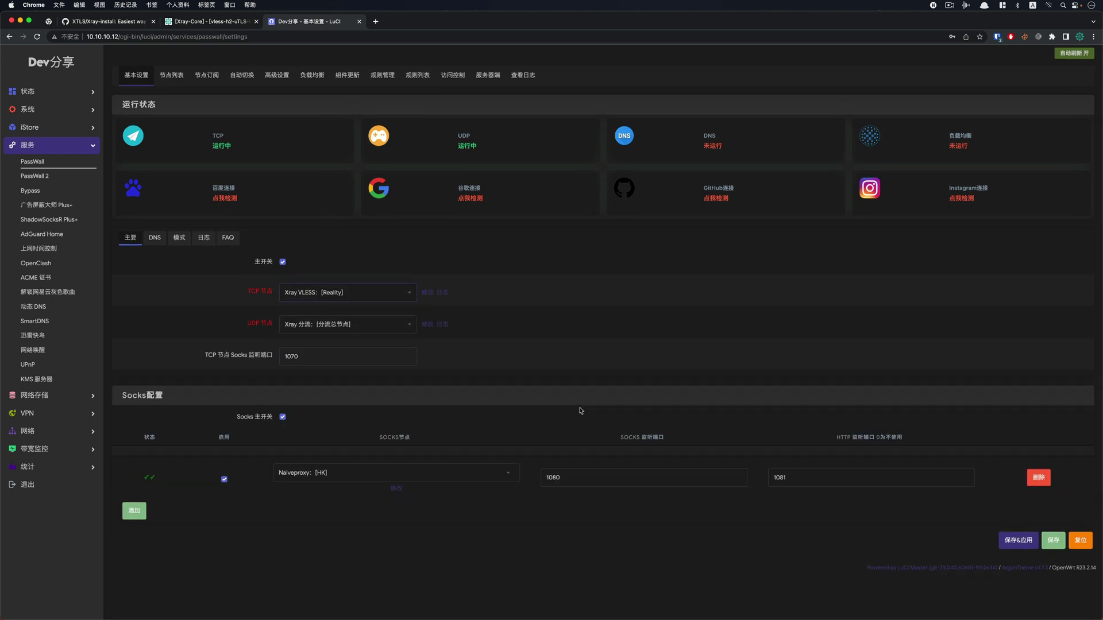
pyautogui.click(1018, 543)
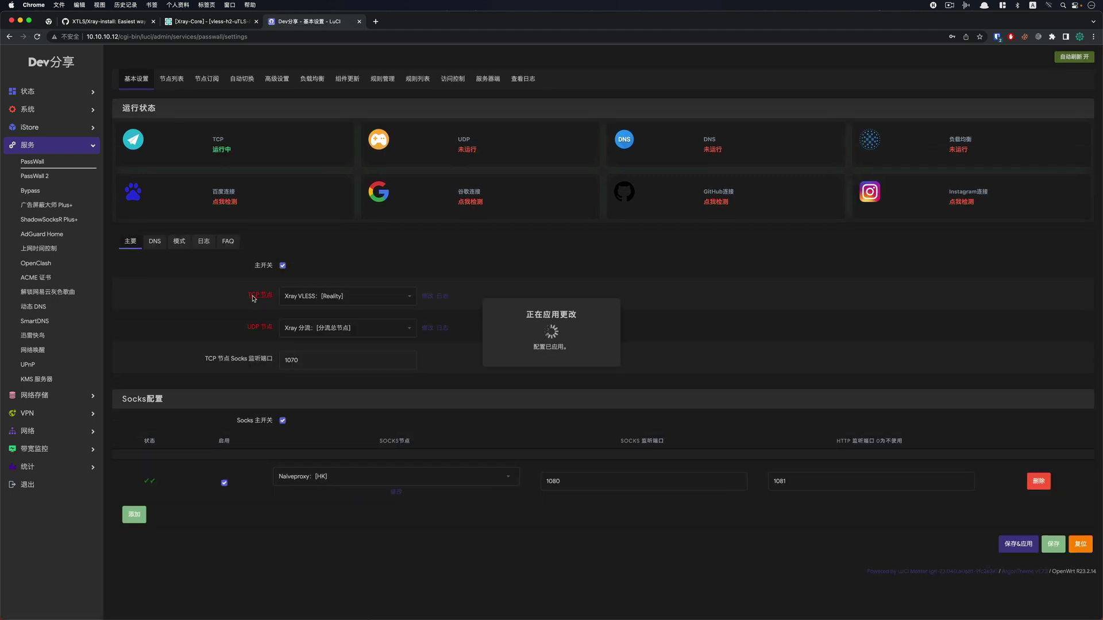
# Run the Baidu and Google connection checks to confirm access works
pyautogui.click(219, 201)
pyautogui.click(470, 201)
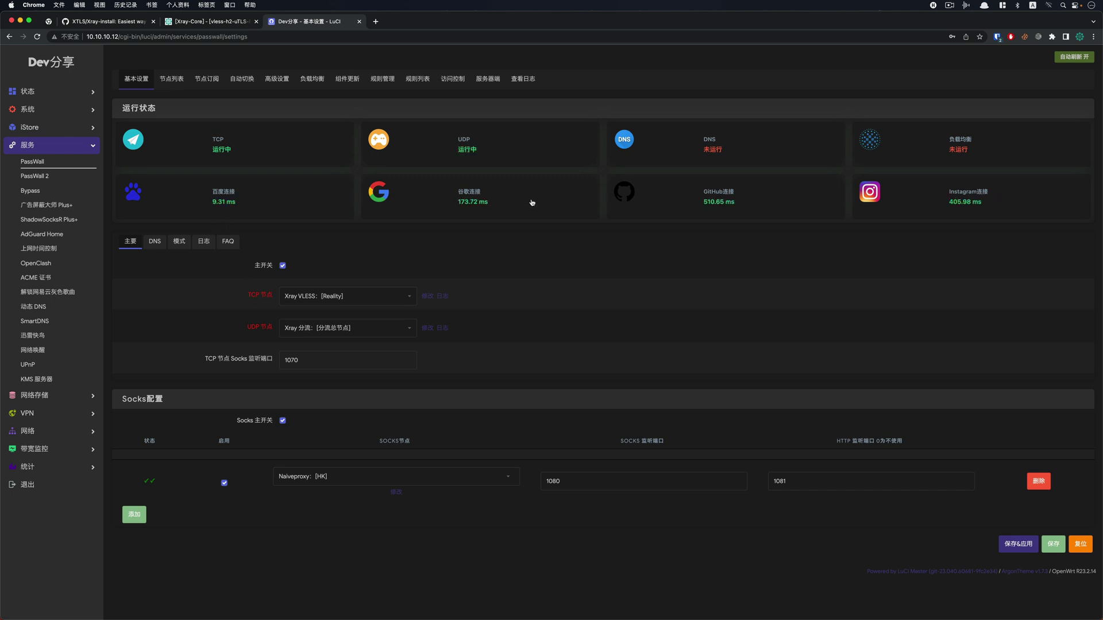
pyautogui.click(471, 203)
pyautogui.press('super+t')
pyautogui.write('go')
pyautogui.press('Return')
pyautogui.write('my ip')
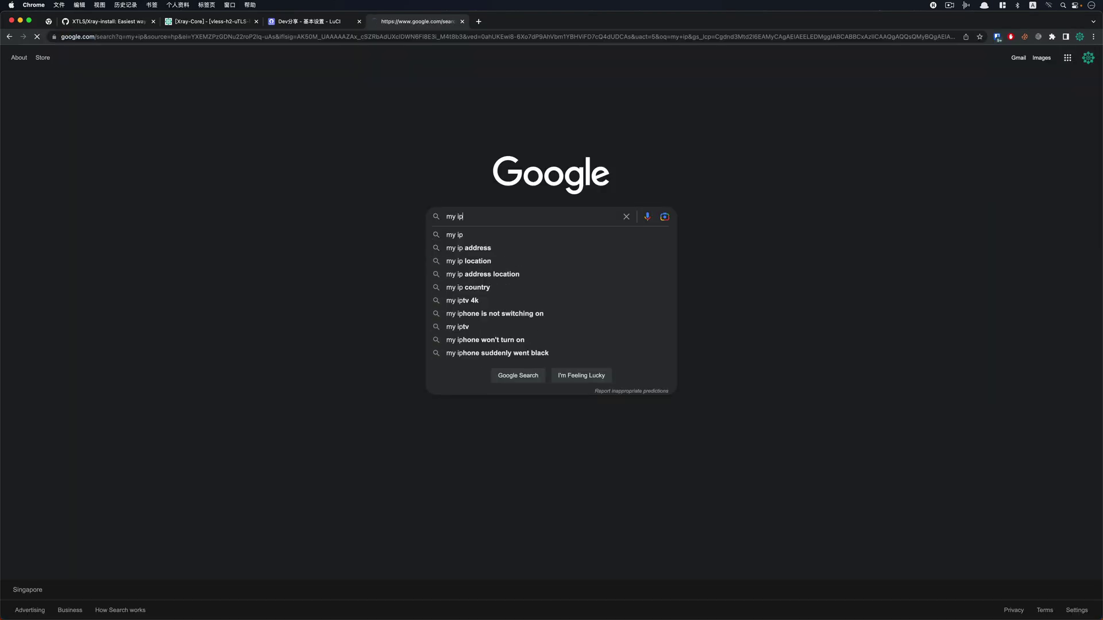
pyautogui.press('Return')
pyautogui.doubleClick(167, 159)
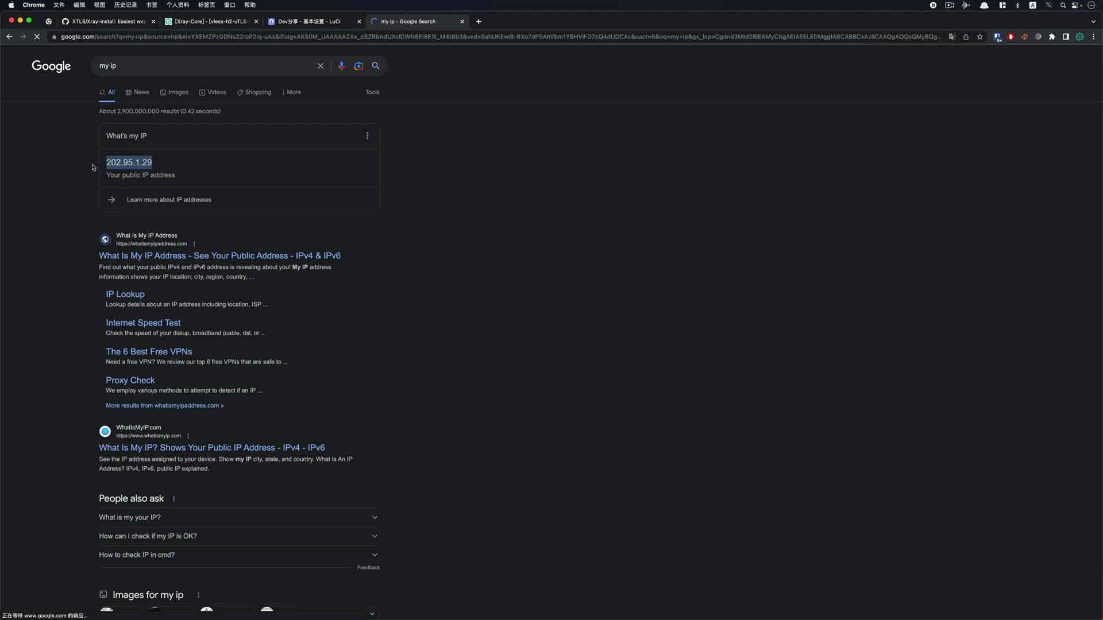
pyautogui.click(209, 167)
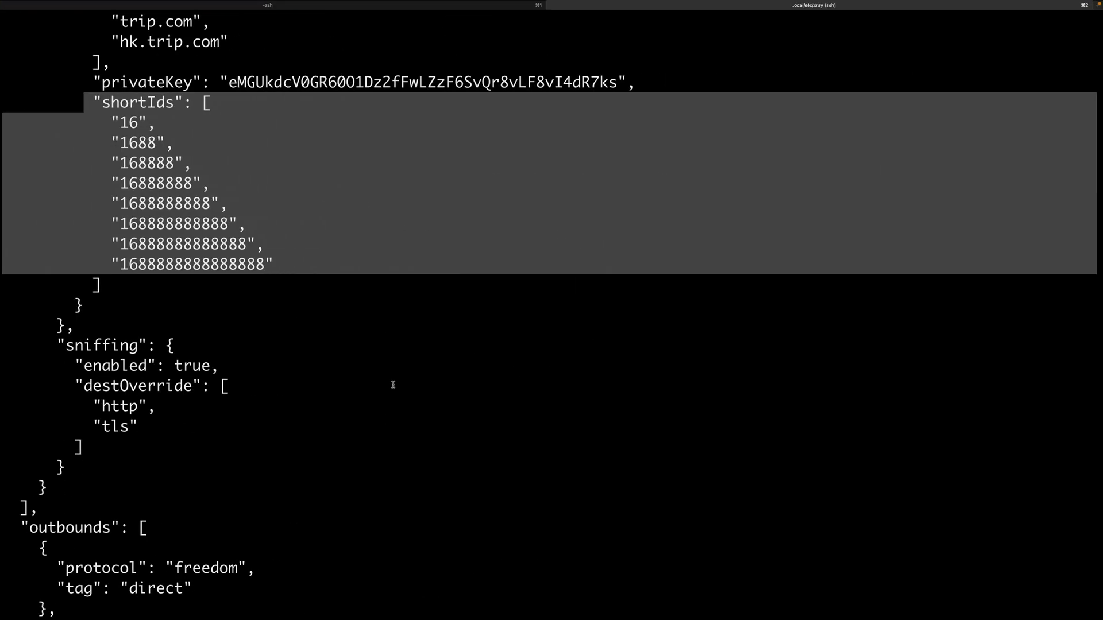
pyautogui.click(395, 384)
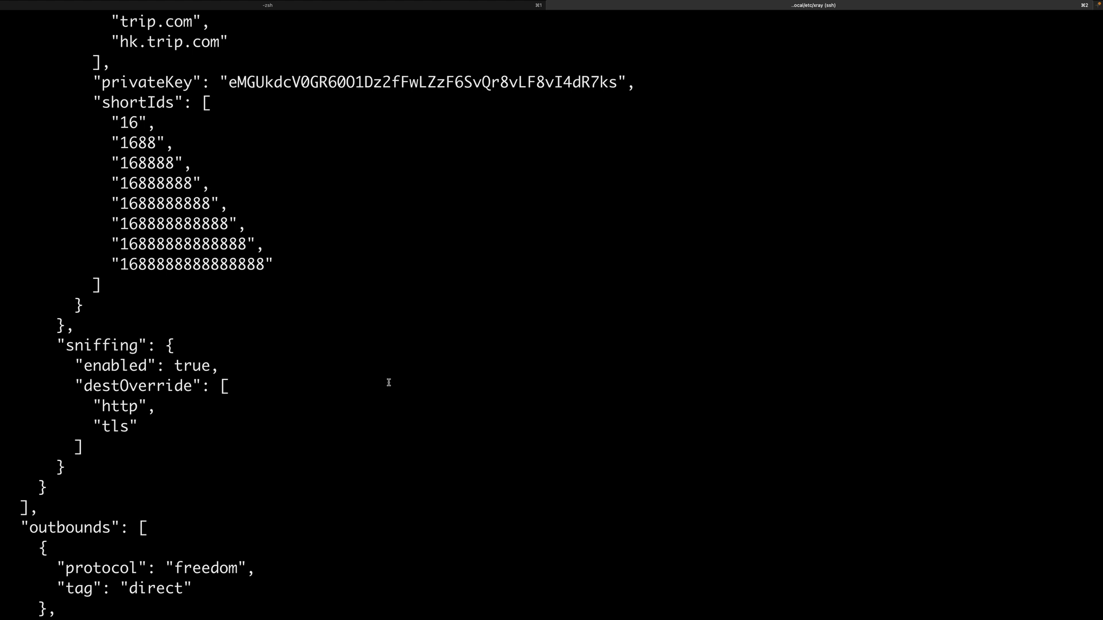
pyautogui.press('super+k')
pyautogui.write('systemc')
pyautogui.write('tl status')
pyautogui.press('BackSpace')
pyautogui.press('BackSpace')
pyautogui.press('BackSpace')
pyautogui.press('BackSpace')
pyautogui.press('BackSpace')
pyautogui.press('BackSpace')
pyautogui.write('stop xray@xt')
pyautogui.press('Tab')
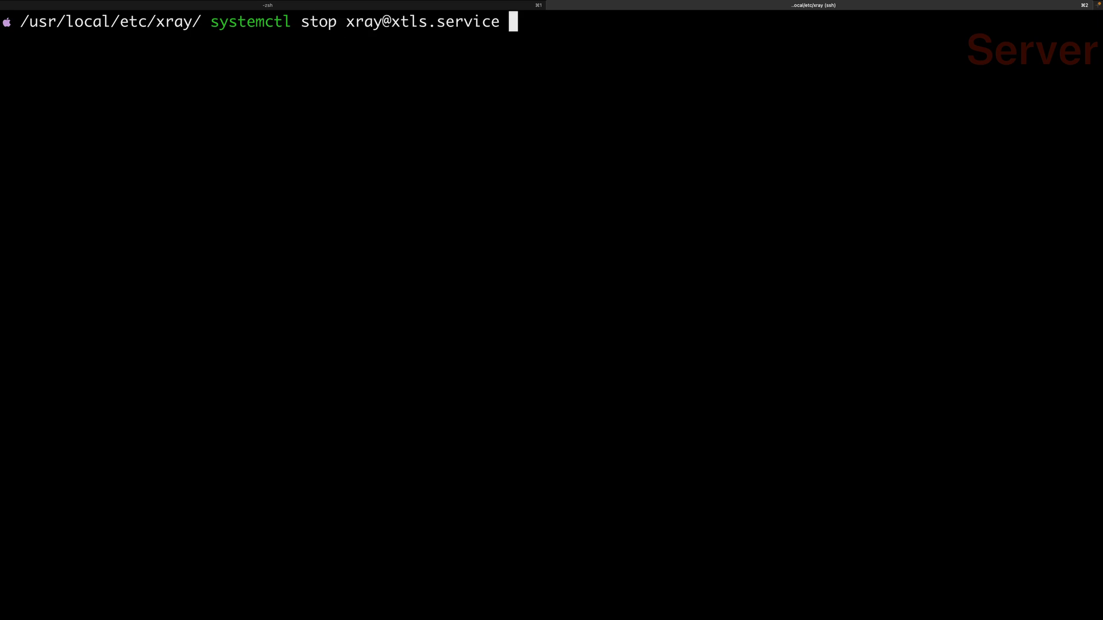
pyautogui.press('Return')
pyautogui.write('systemctl sta')
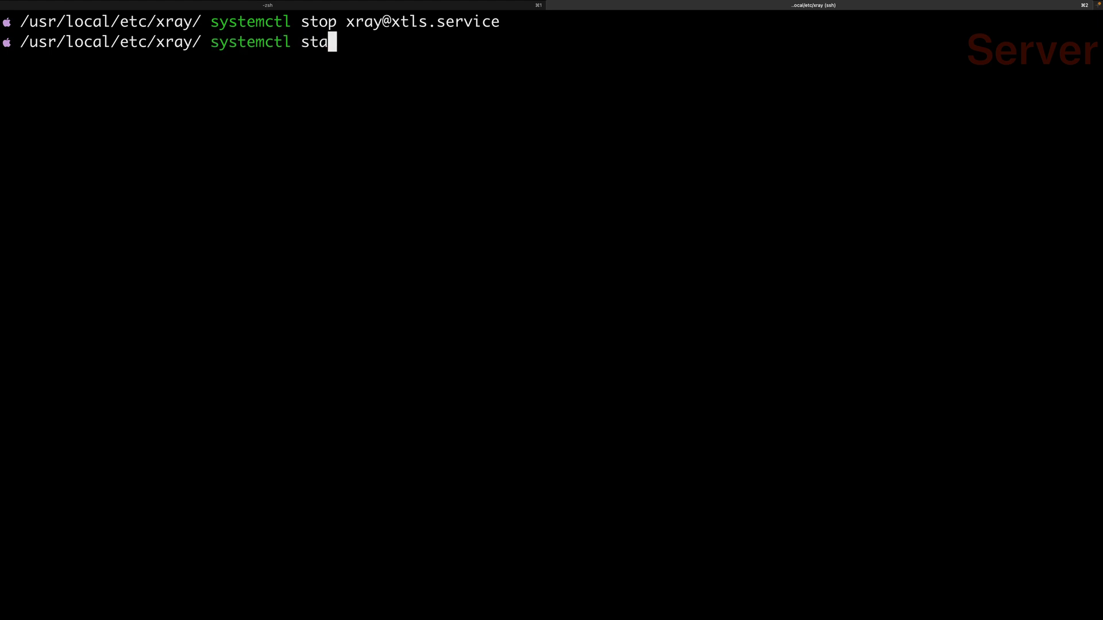
pyautogui.write('rt xr')
pyautogui.press('BackSpace')
pyautogui.write('ra')
pyautogui.press('BackSpace')
pyautogui.write('y')
pyautogui.press('BackSpace')
pyautogui.write('ay')
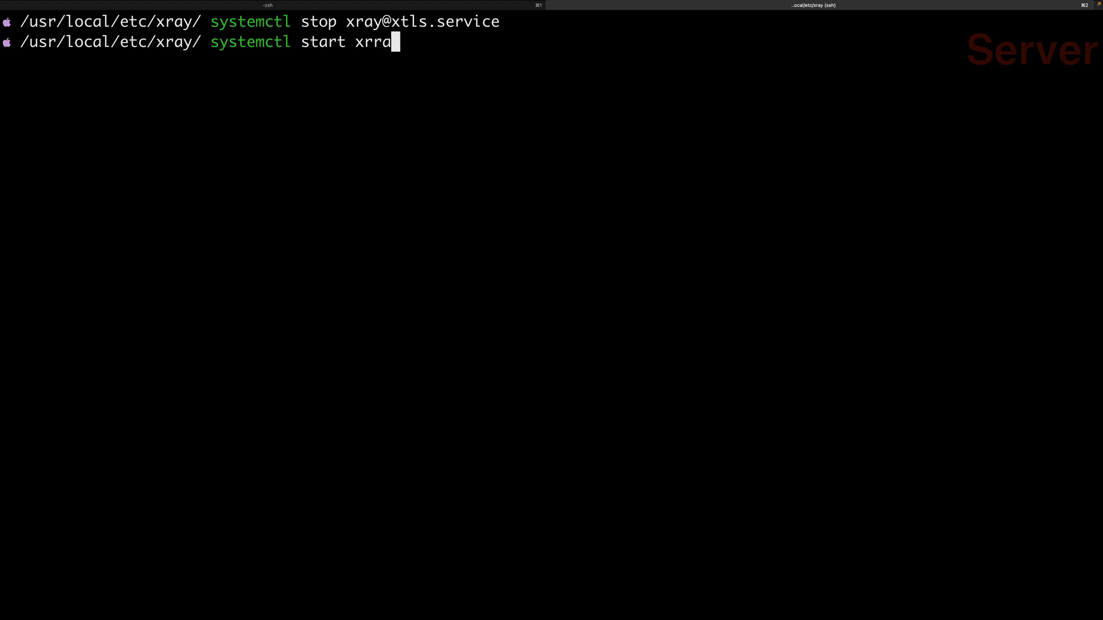
pyautogui.press('BackSpace')
pyautogui.press('BackSpace')
pyautogui.write('ay')
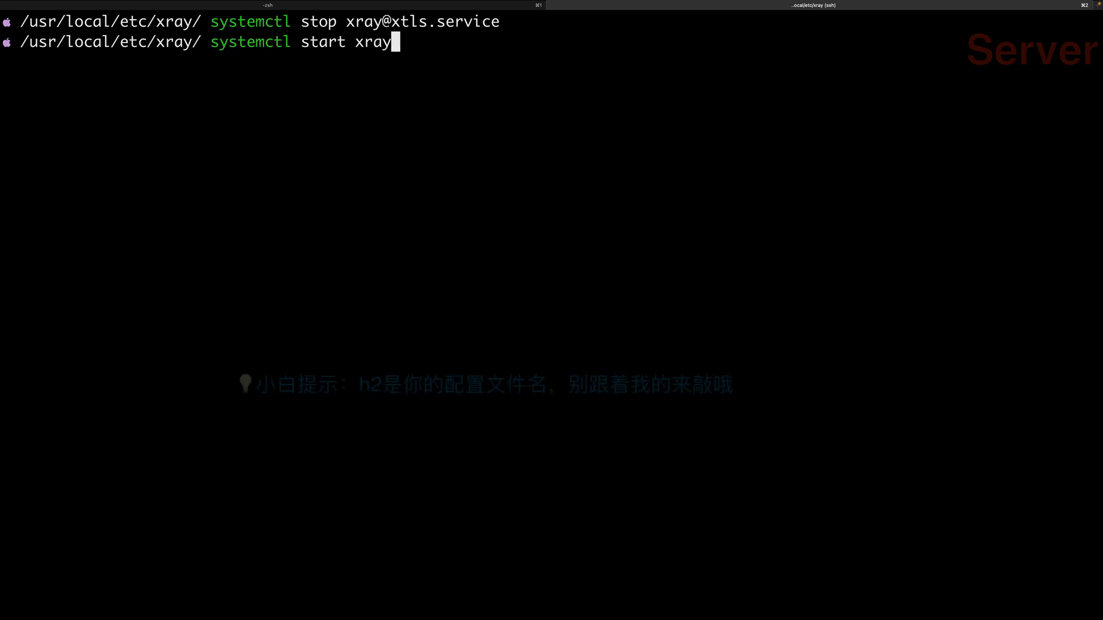
pyautogui.write('@h2.service')
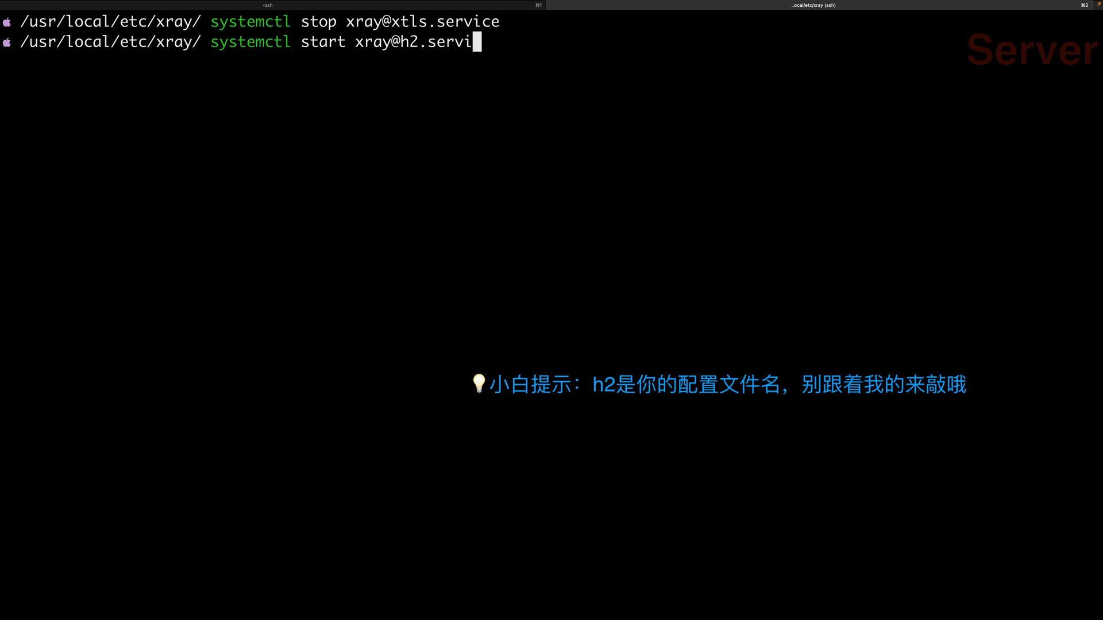
pyautogui.press('Return')
pyautogui.press('Return')
pyautogui.write('stemctl status h')
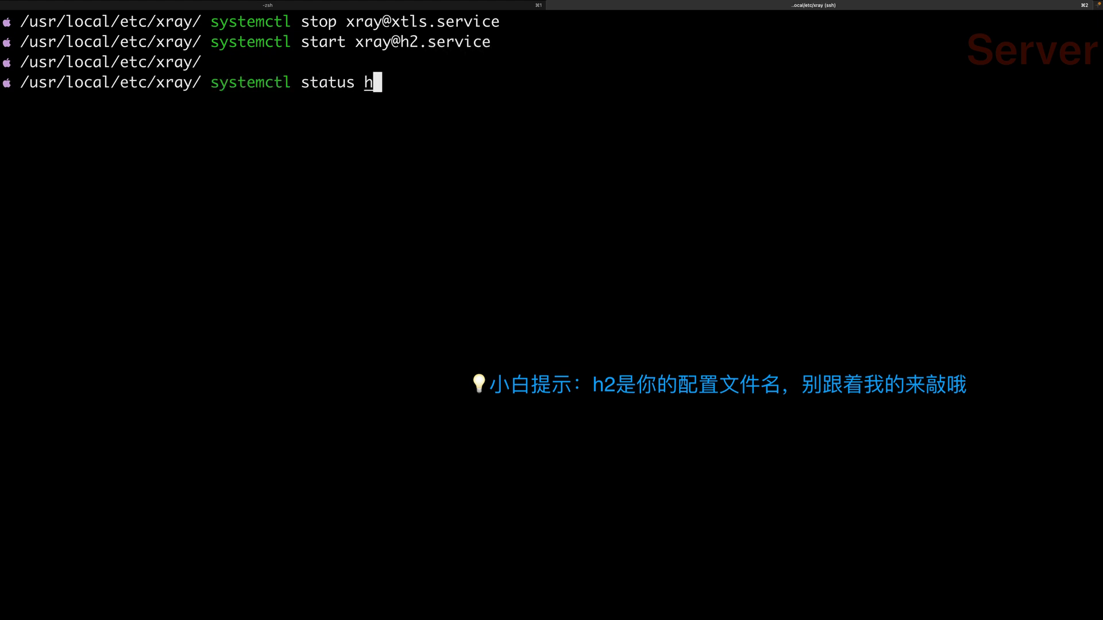
pyautogui.press('BackSpace')
pyautogui.write('xray@h2.service')
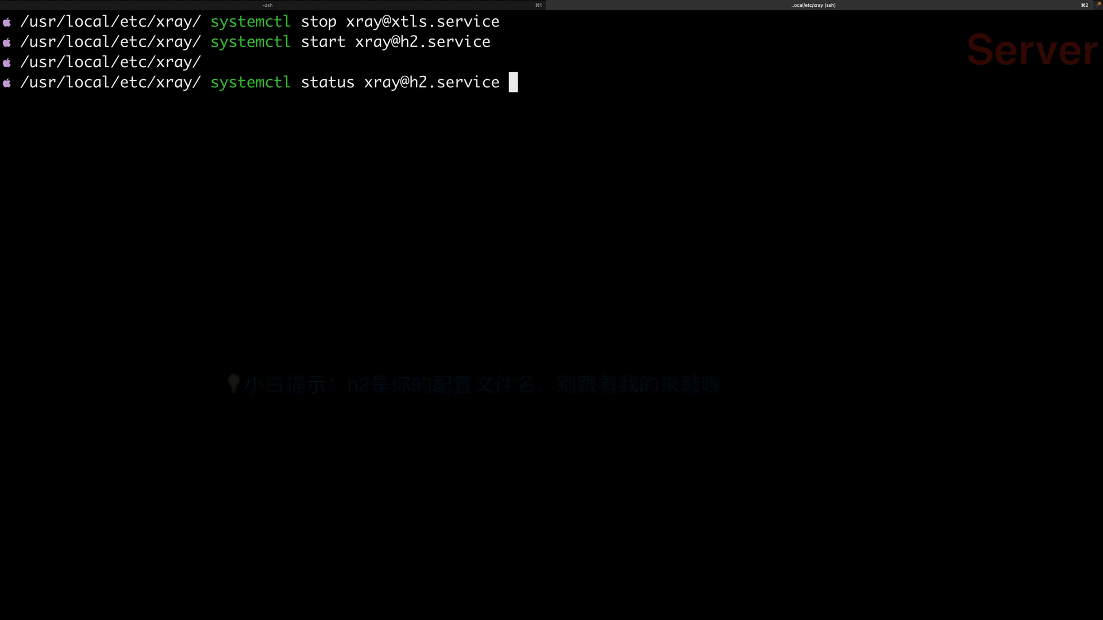
pyautogui.press('Return')
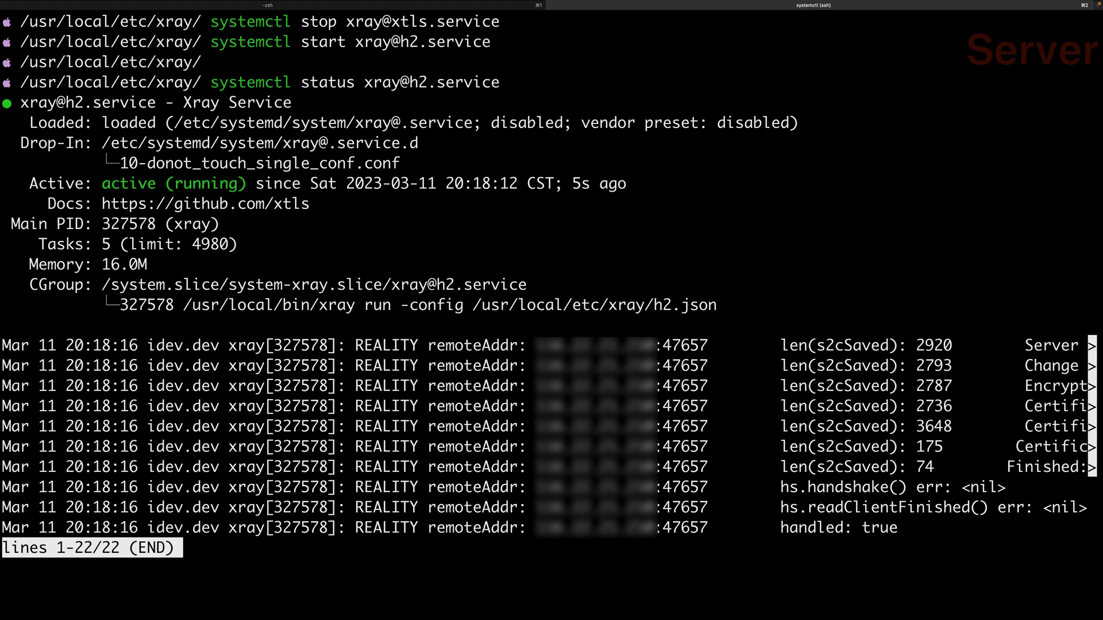
pyautogui.press('super+k')
pyautogui.press('q')
pyautogui.hotkey('ctrl', 'Left')
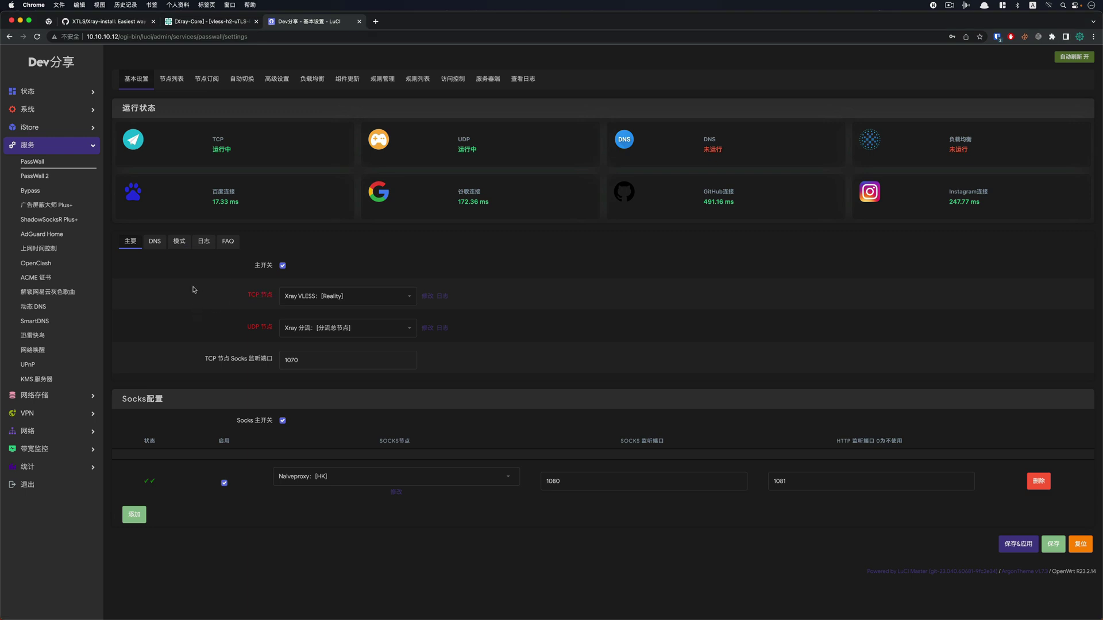
# Edit the Reality node and set its flow to disabled
pyautogui.click(171, 79)
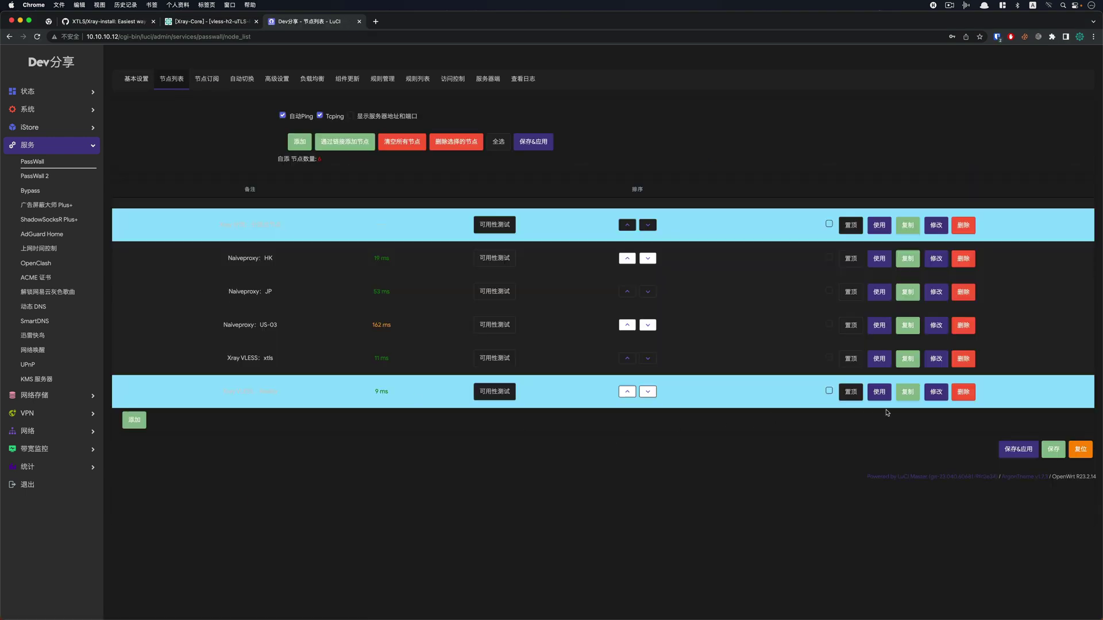
pyautogui.click(941, 395)
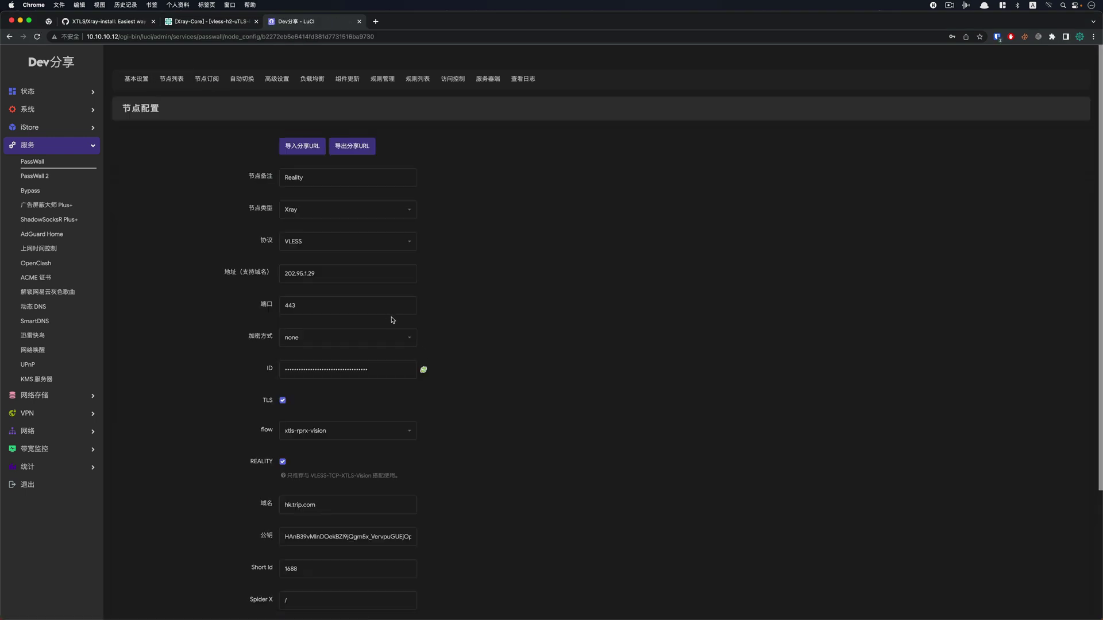
pyautogui.scroll(-2, 325, 337)
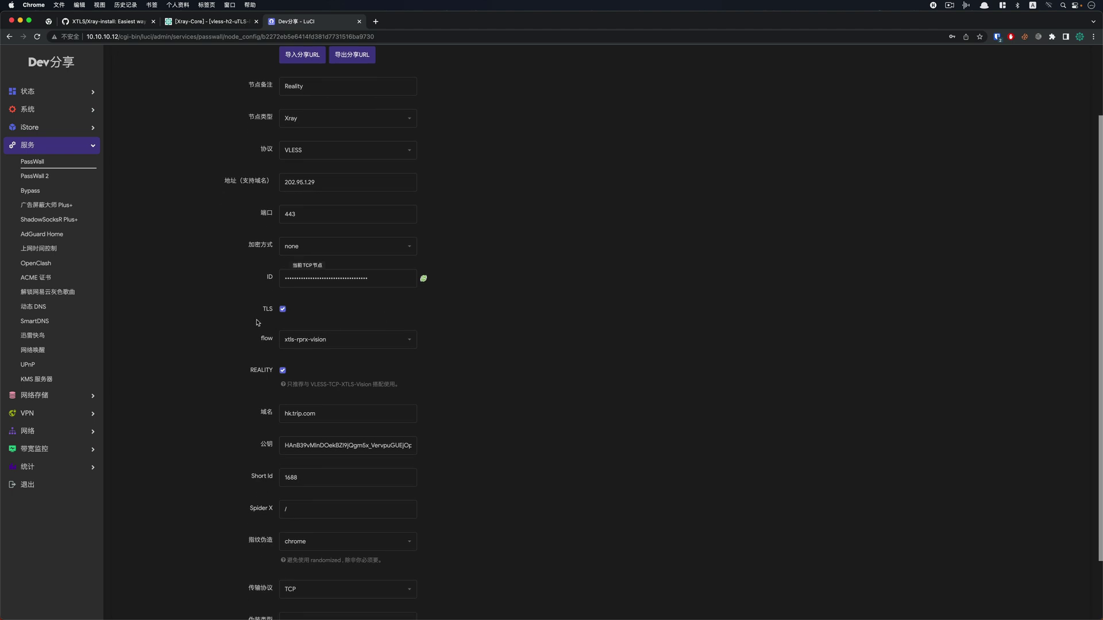
pyautogui.scroll(-1, 315, 357)
pyautogui.click(340, 317)
pyautogui.click(309, 301)
# Change the Reality node's transport from TCP to HTTP/2, then save and apply
pyautogui.scroll(-3, 287, 258)
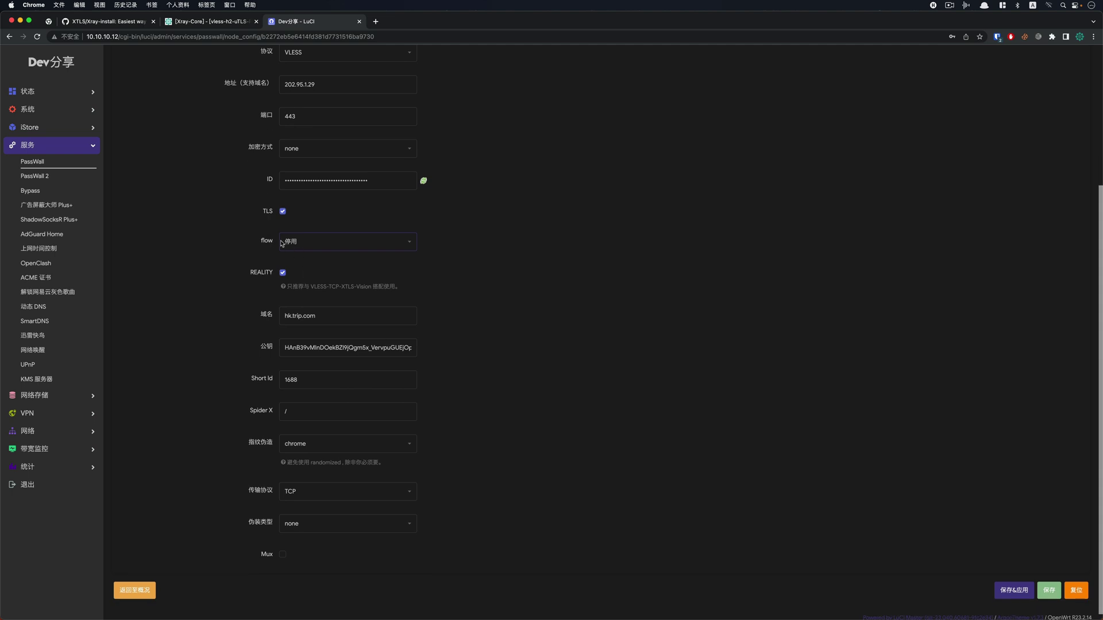
pyautogui.scroll(-1, 271, 242)
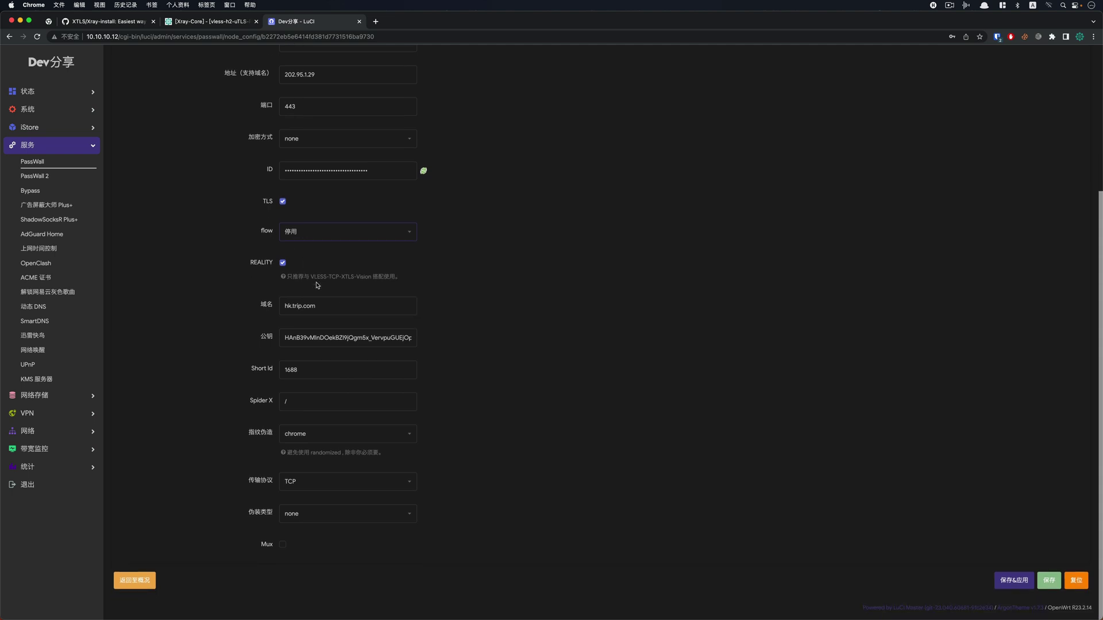
pyautogui.click(301, 488)
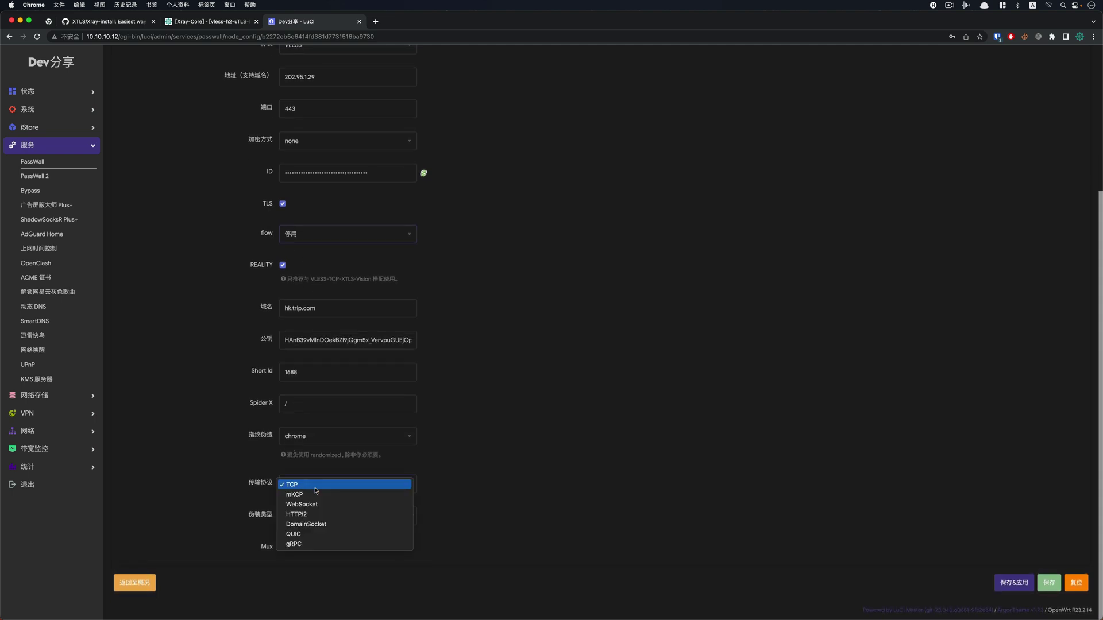
pyautogui.click(299, 515)
pyautogui.scroll(-2, 402, 344)
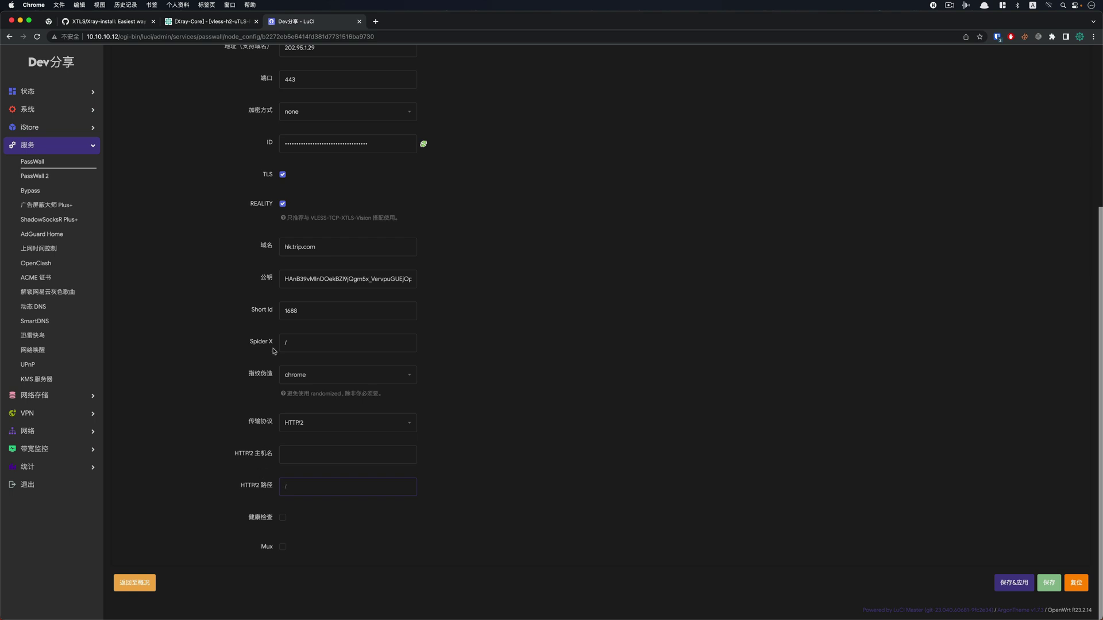
pyautogui.scroll(5, 332, 425)
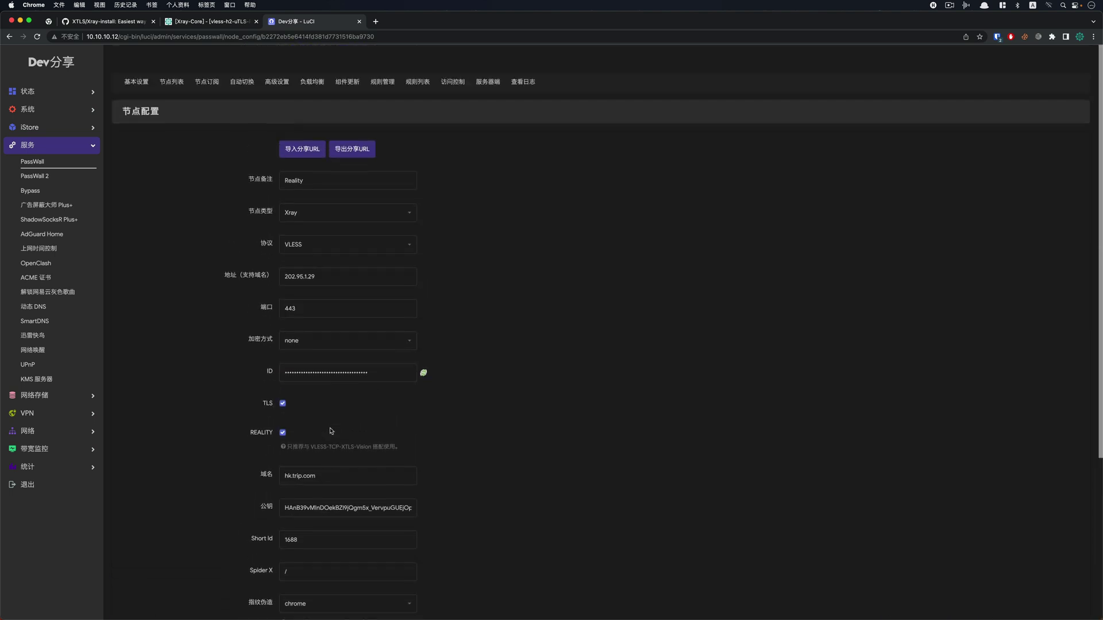
pyautogui.scroll(-5, 332, 425)
pyautogui.scroll(1, 1052, 603)
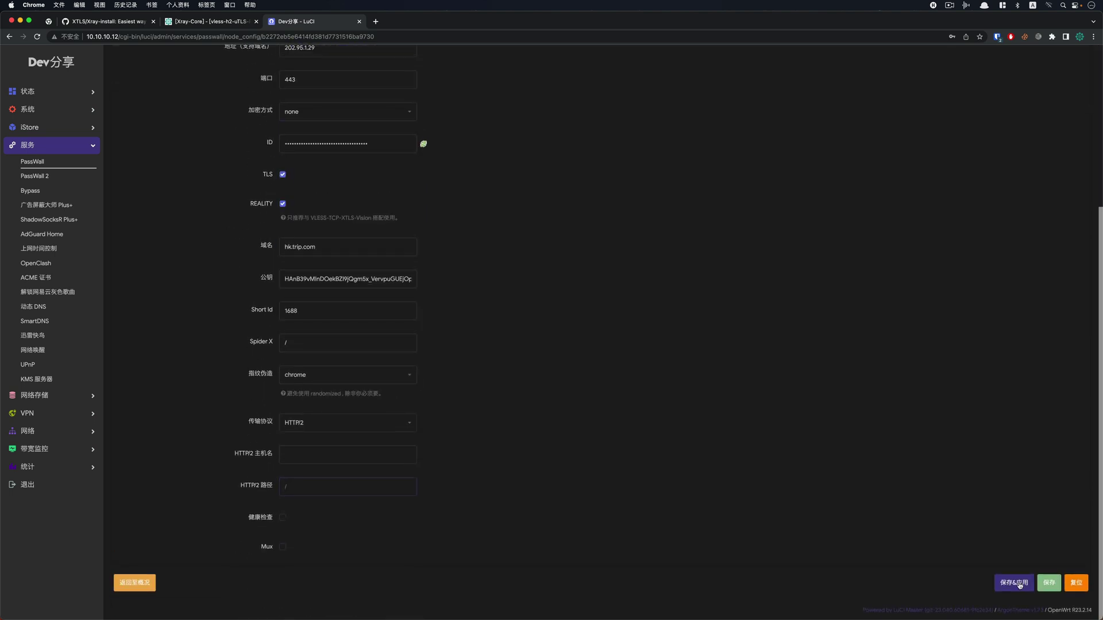
pyautogui.click(1014, 583)
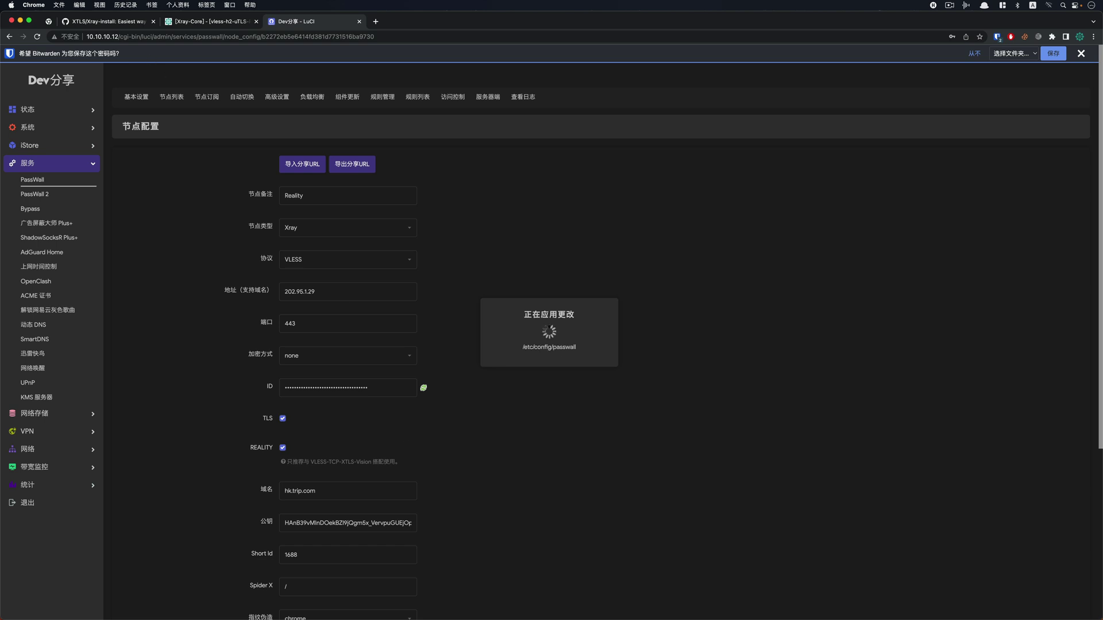
pyautogui.click(1080, 53)
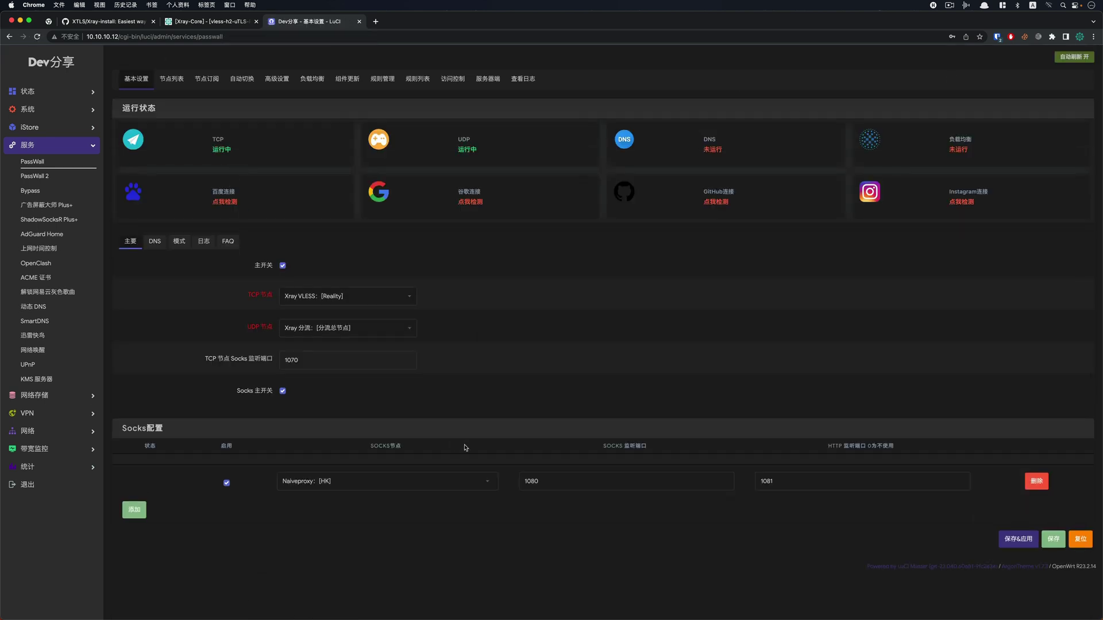
# Test the HTTP2 Reality node's availability in the node list, then save & apply the basic settings
pyautogui.click(171, 78)
pyautogui.click(497, 390)
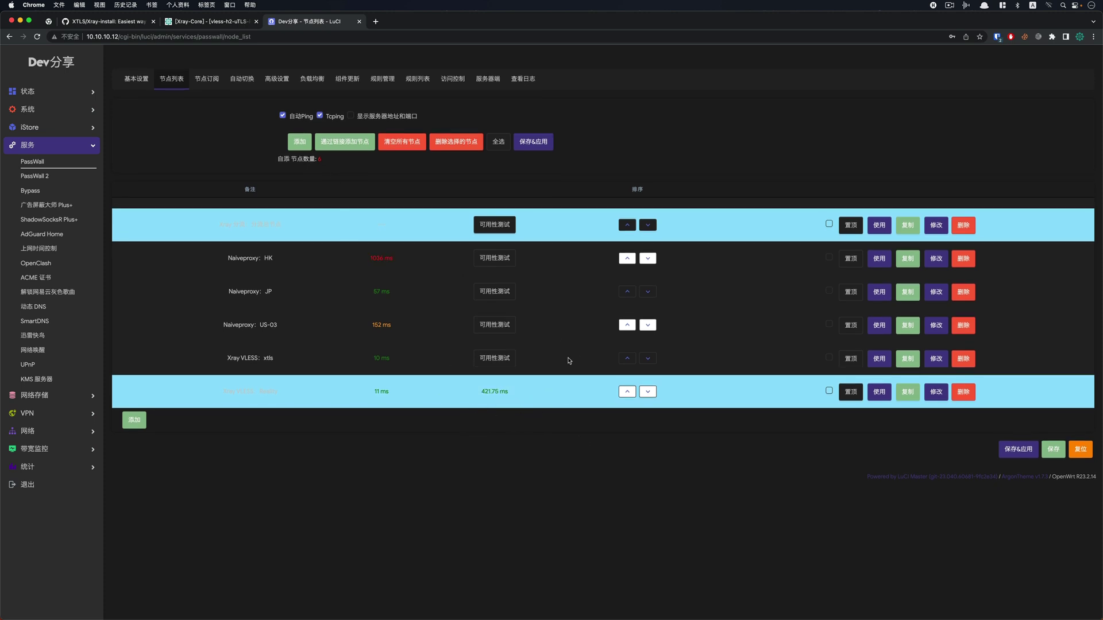
pyautogui.click(151, 86)
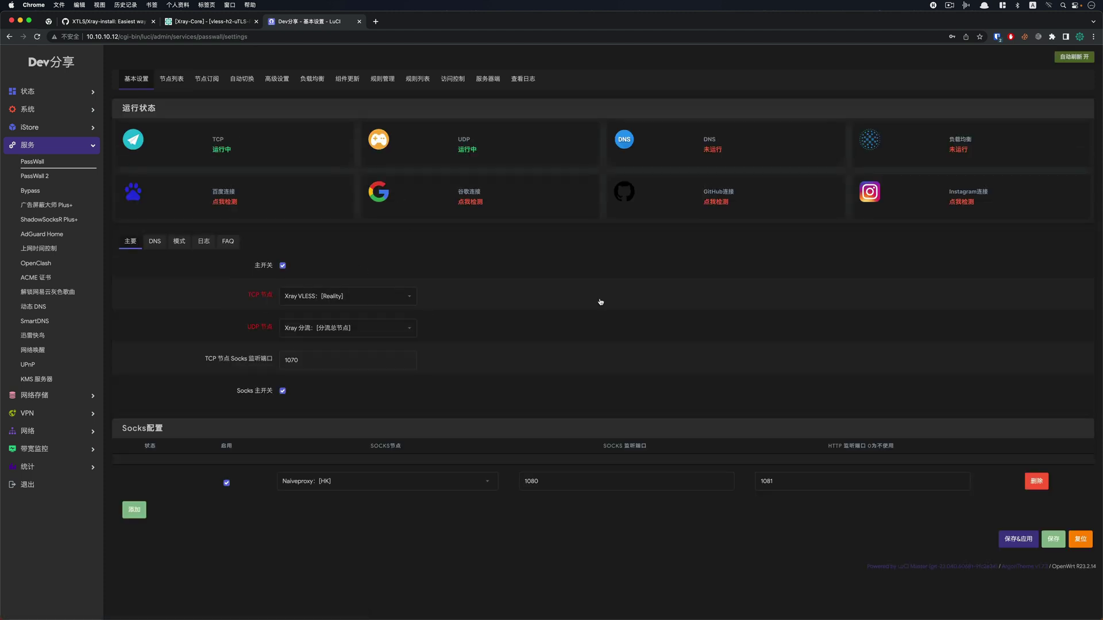
pyautogui.click(999, 542)
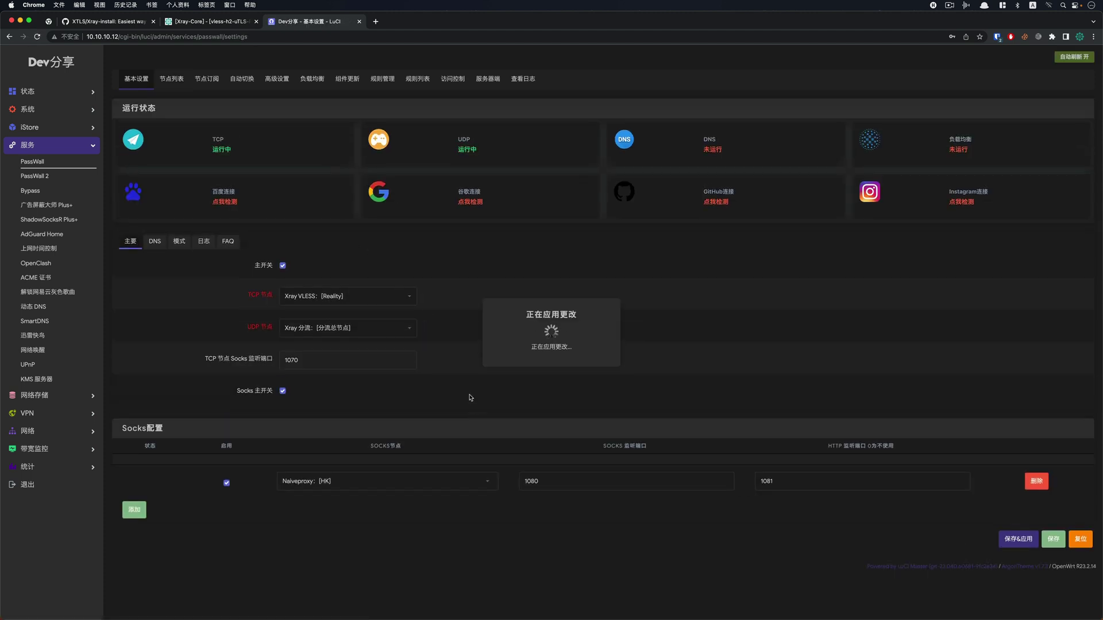
# Run the Baidu, GitHub and Instagram connection checks, rechecking GitHub, to confirm latencies
pyautogui.click(223, 202)
pyautogui.click(707, 204)
pyautogui.click(958, 201)
pyautogui.click(708, 202)
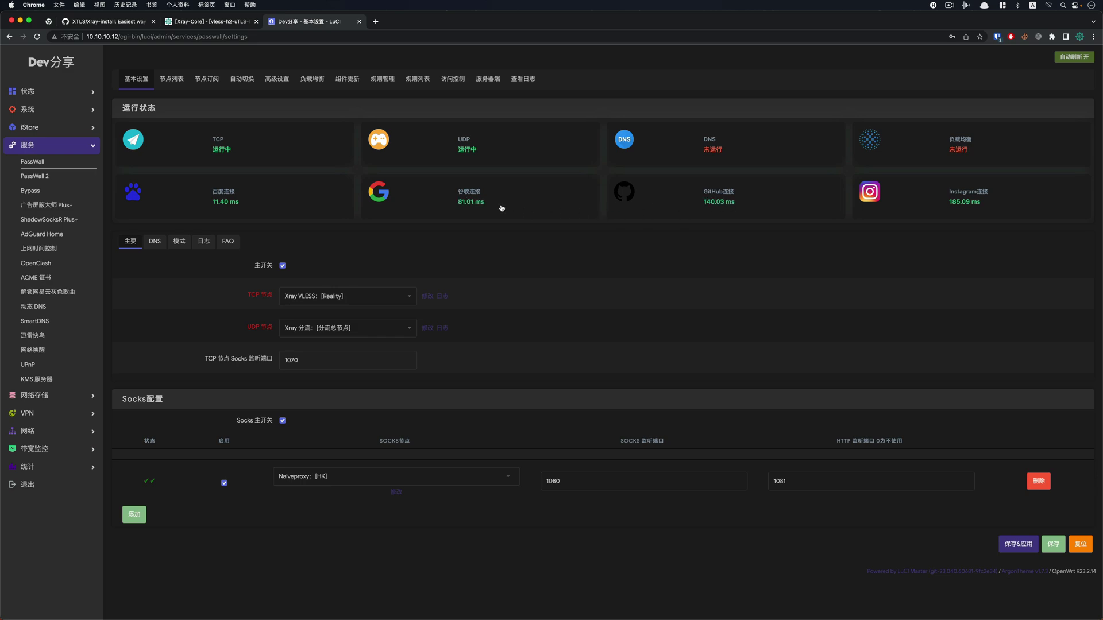
pyautogui.press('super+t')
pyautogui.write('google.com')
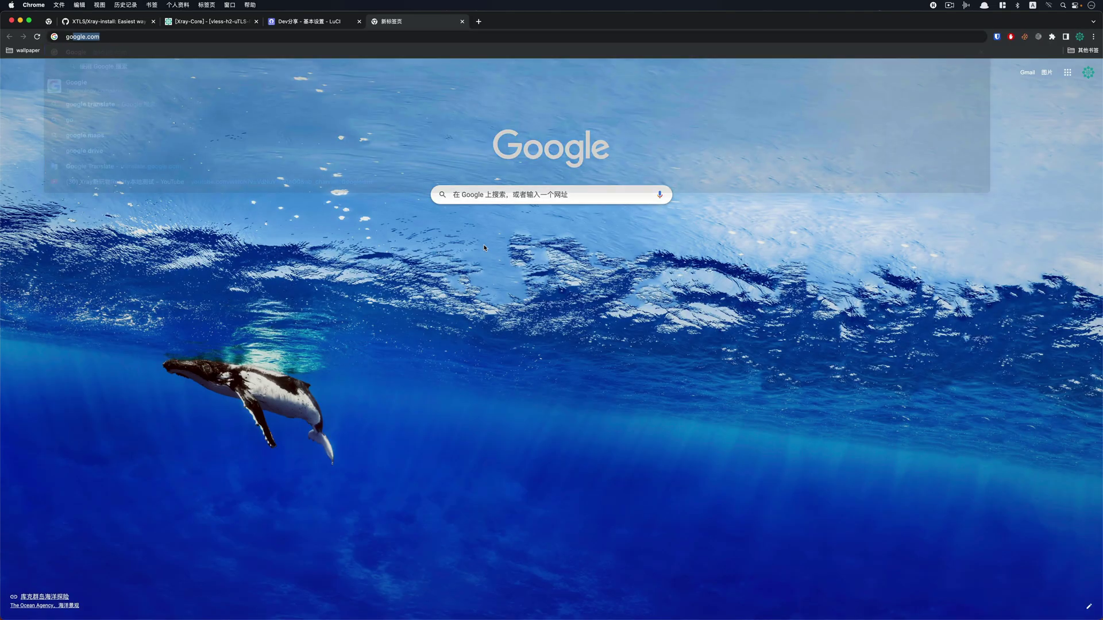
pyautogui.press('Return')
pyautogui.write('my ip')
pyautogui.press('Return')
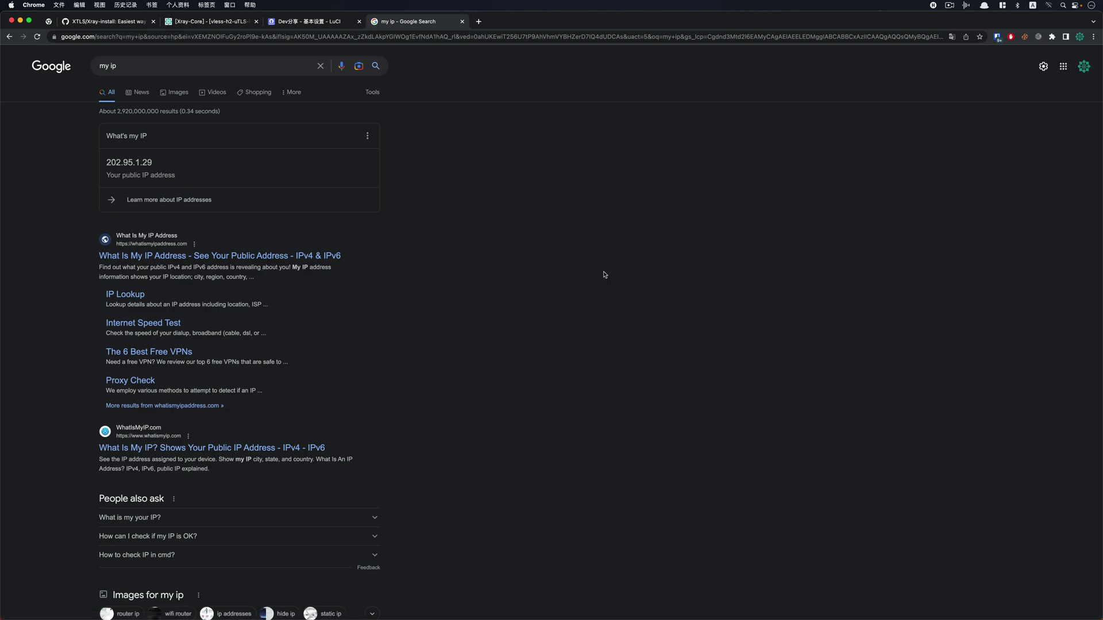
# Close the extra tabs and launch Microsoft Remote Desktop to connect to win2022
pyautogui.press('super+w')
pyautogui.press('super+w')
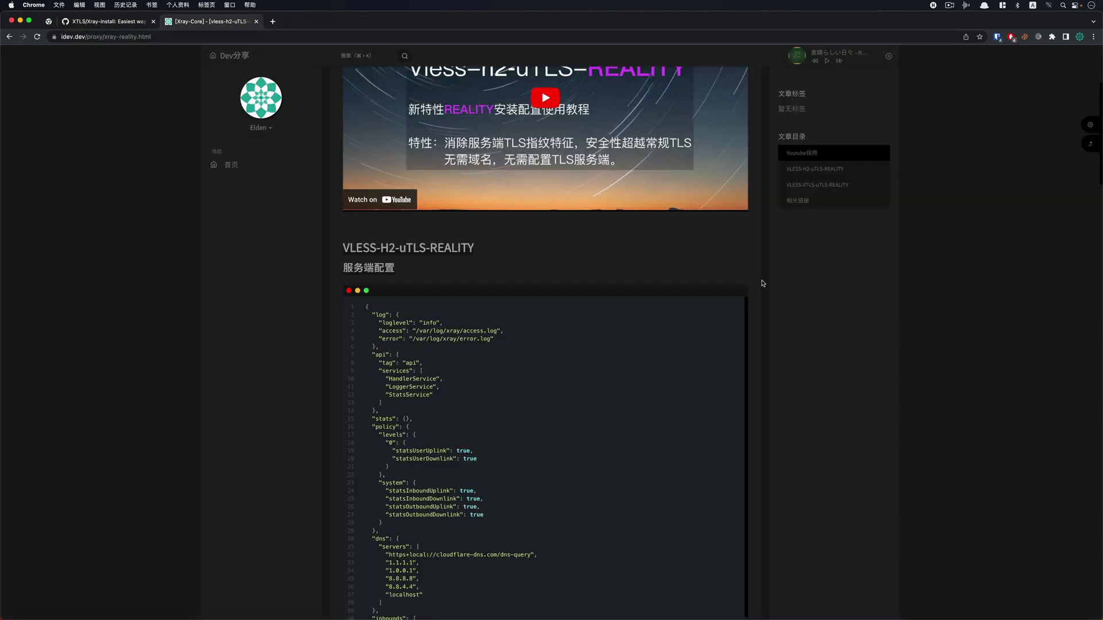
pyautogui.press('super+Tab')
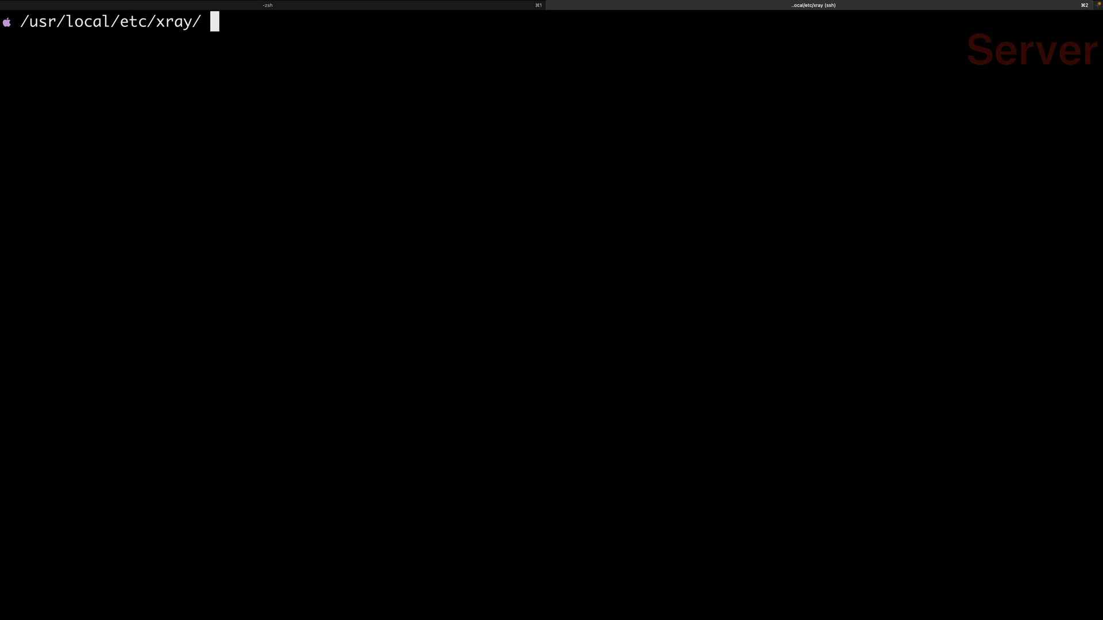
pyautogui.press('super+Tab')
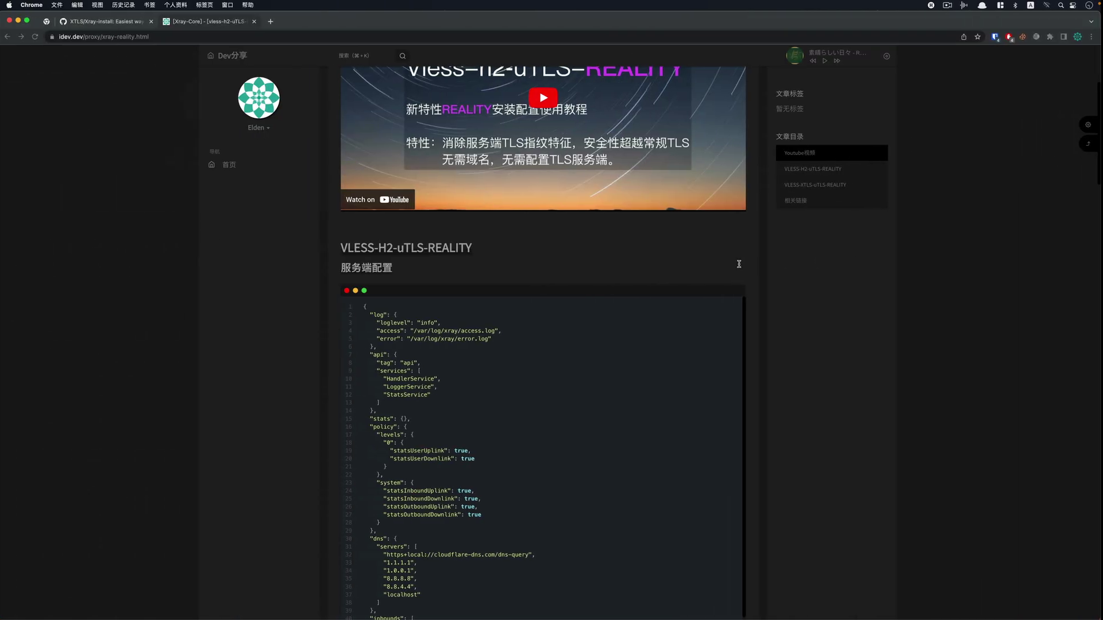
pyautogui.press('super+space')
pyautogui.write('re')
pyautogui.press('Return')
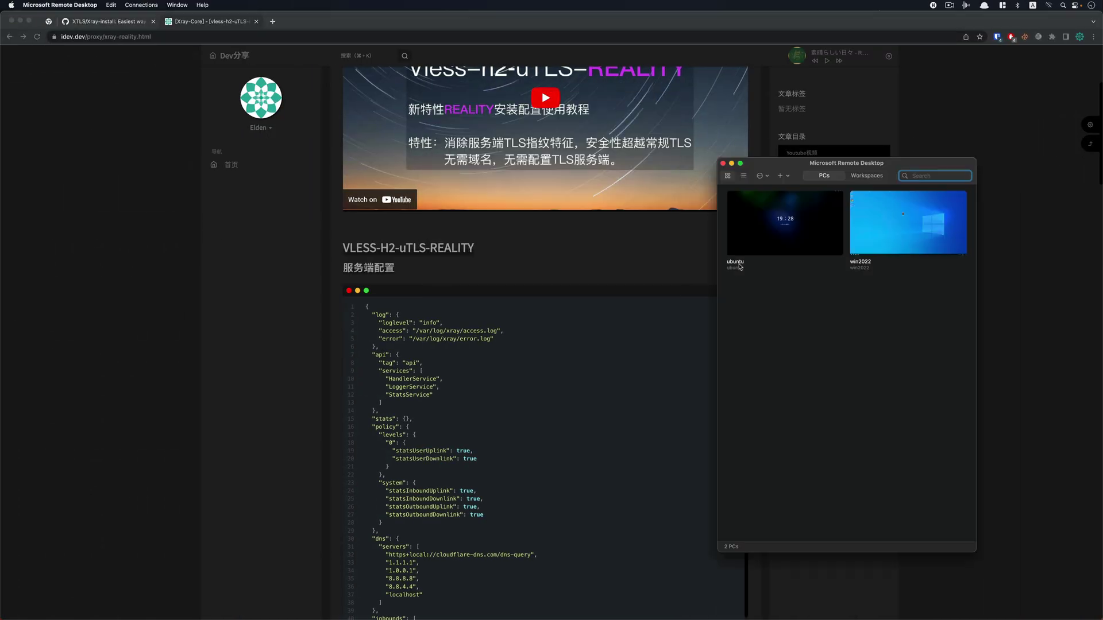
pyautogui.press('Return')
# Connect to win2022 and extract v2rayN-With-Core.zip with WinRAR into a desktop folder
pyautogui.click(652, 340)
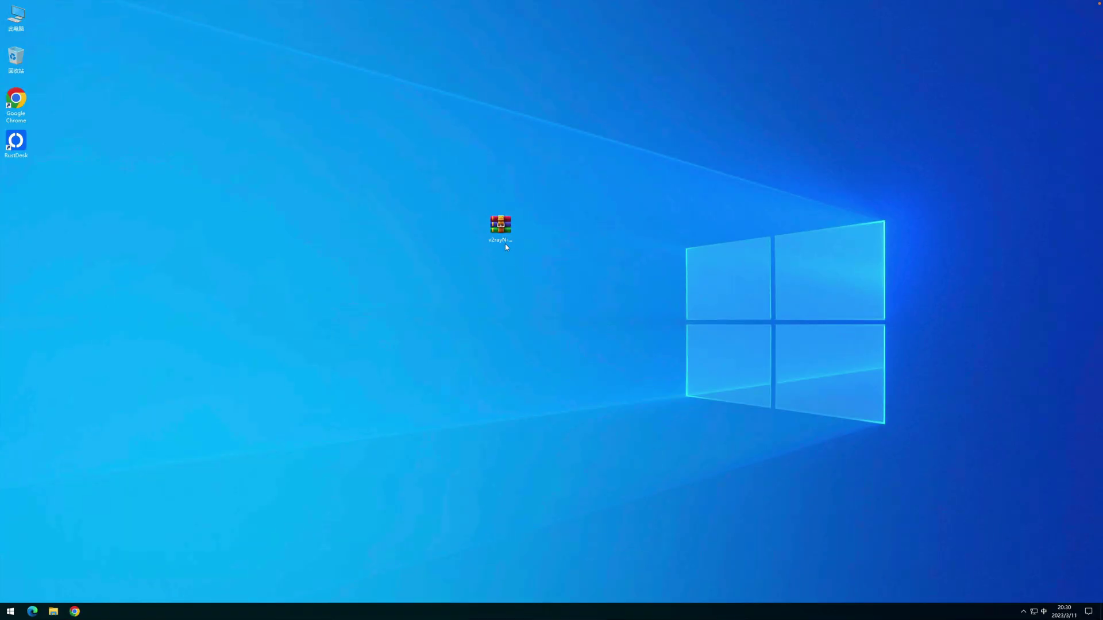
pyautogui.moveTo(504, 237); pyautogui.dragTo(472, 229)
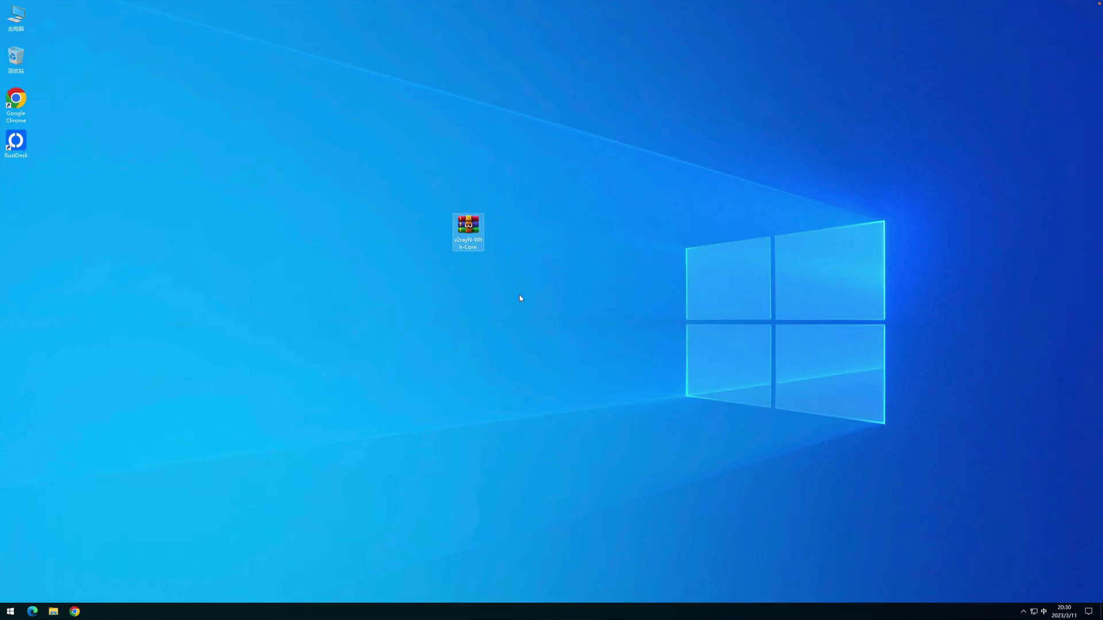
pyautogui.doubleClick(471, 231)
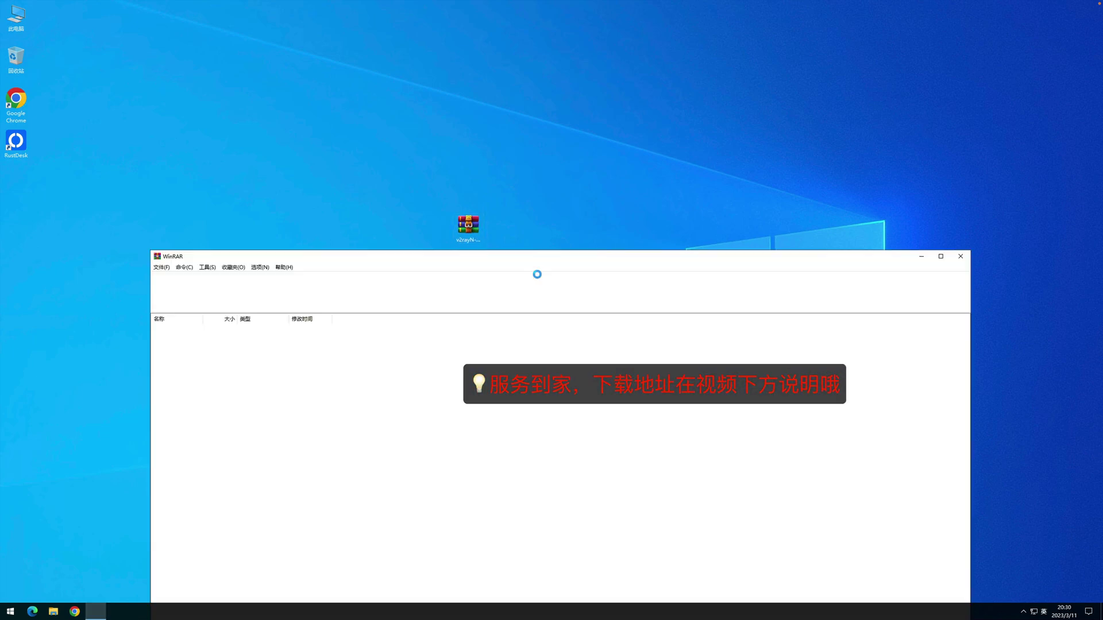
pyautogui.moveTo(195, 338); pyautogui.dragTo(598, 217)
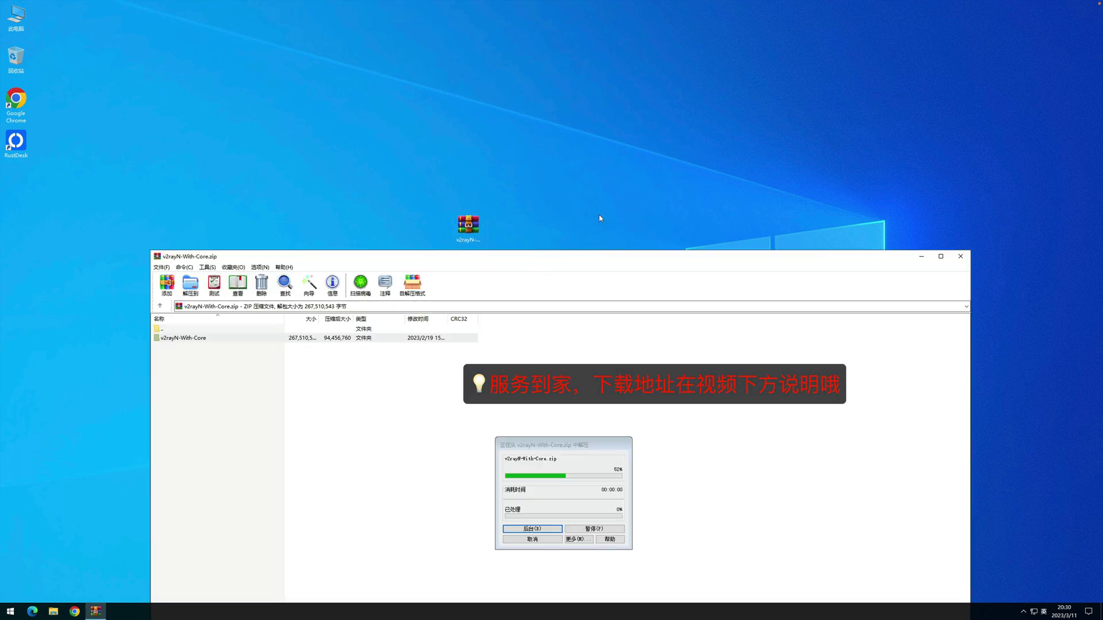
pyautogui.click(965, 259)
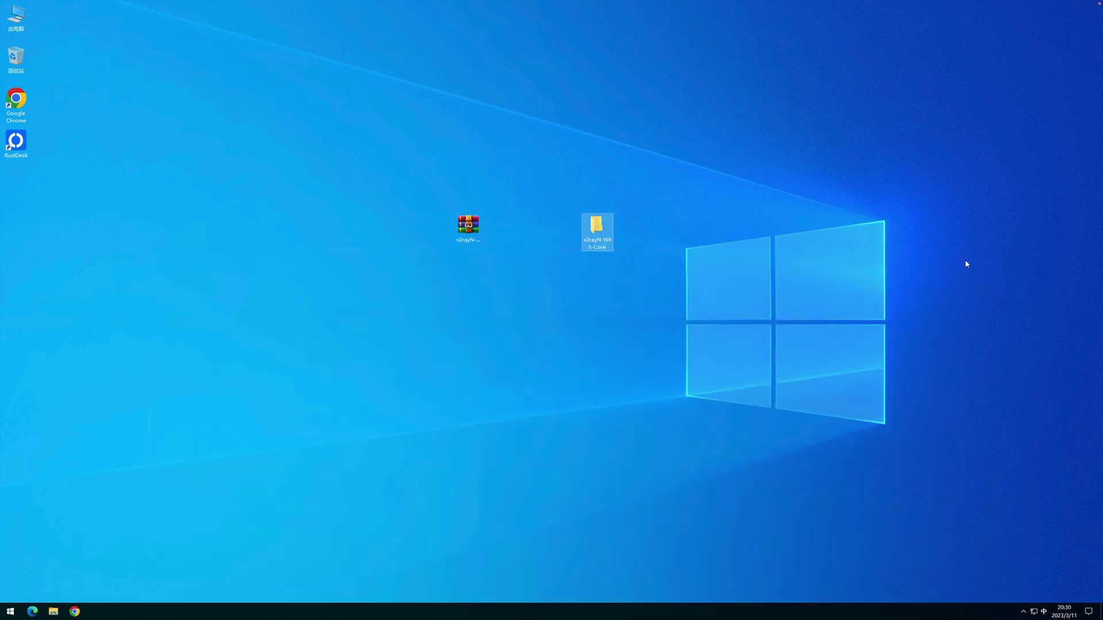
# Launch v2rayN from the extracted v2rayN-With-Core folder and close the folder window
pyautogui.doubleClick(596, 224)
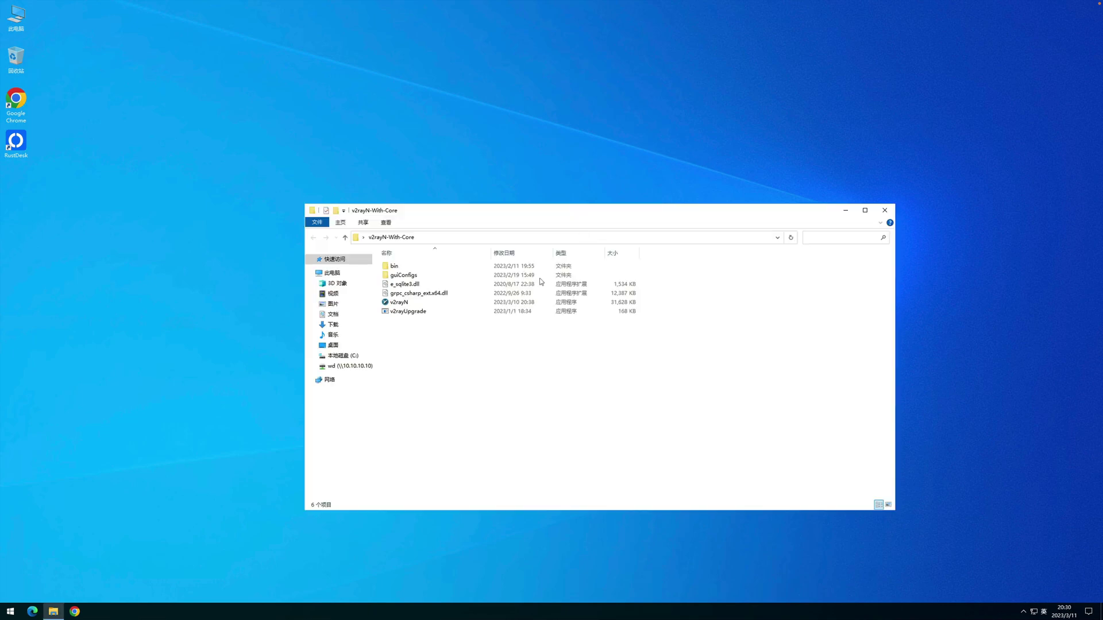
pyautogui.doubleClick(402, 302)
pyautogui.click(887, 212)
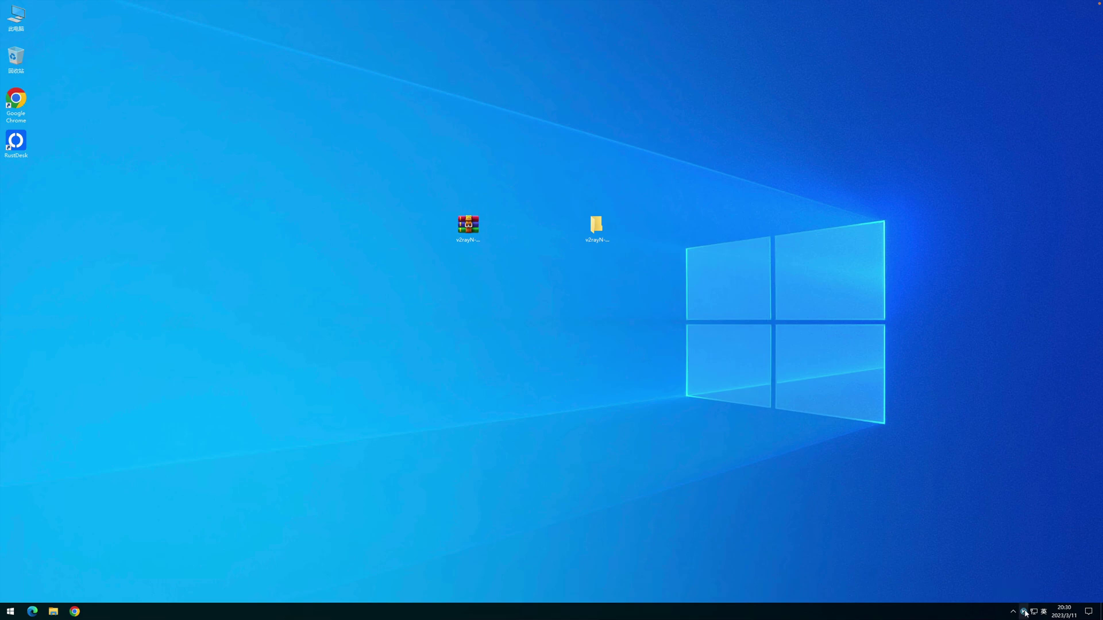
# Enable the Pre-Release update check in v2rayN 设置 and confirm with 确定
pyautogui.click(1025, 613)
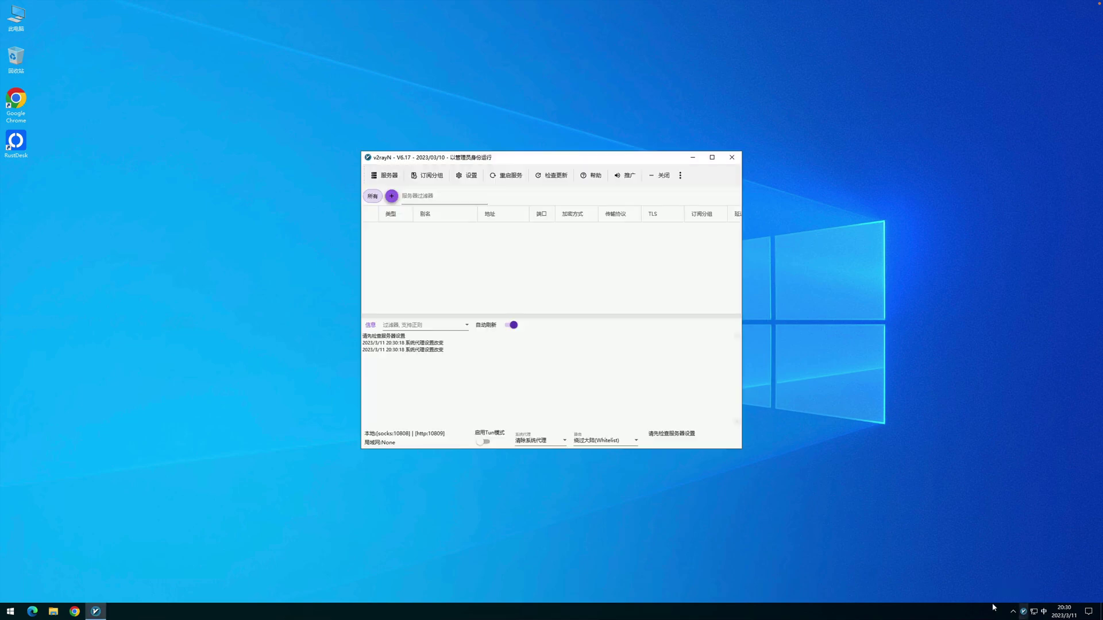
pyautogui.moveTo(511, 165); pyautogui.dragTo(483, 159)
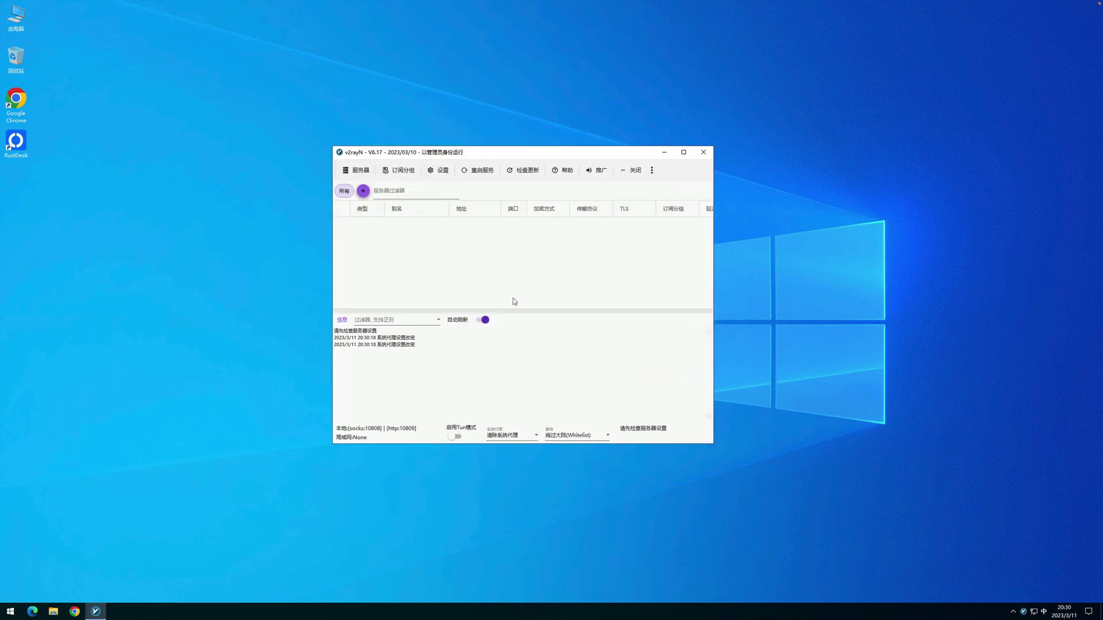
pyautogui.click(438, 170)
pyautogui.click(443, 190)
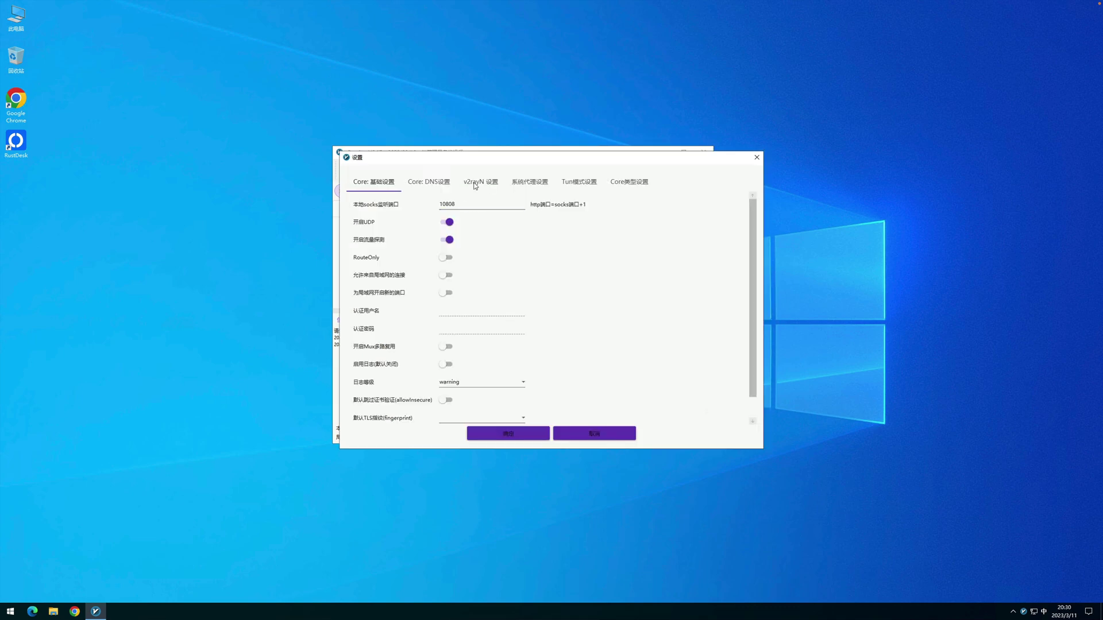
pyautogui.click(475, 182)
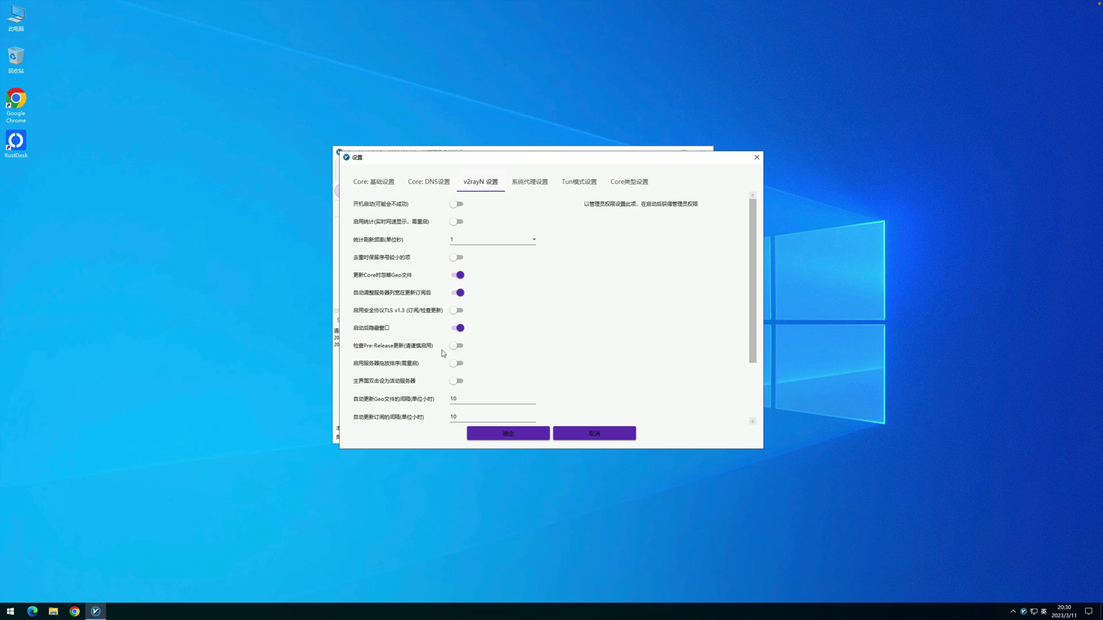
pyautogui.click(457, 346)
pyautogui.click(517, 435)
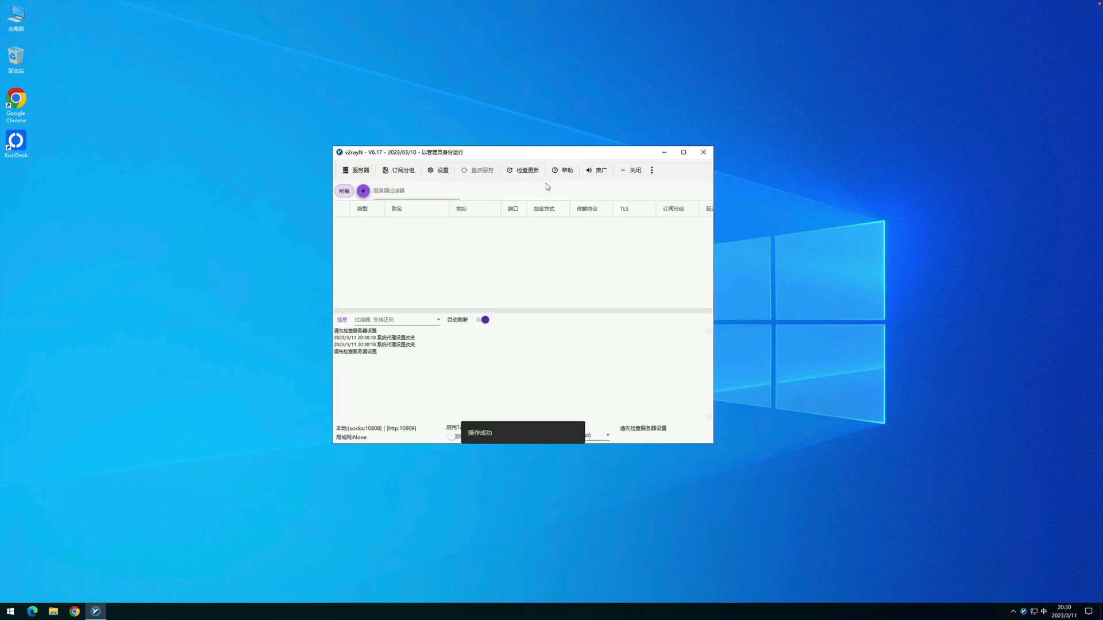
# Update the Xray core to v1.8.0 from 检查更新, confirming the download with 是(Y)
pyautogui.click(527, 171)
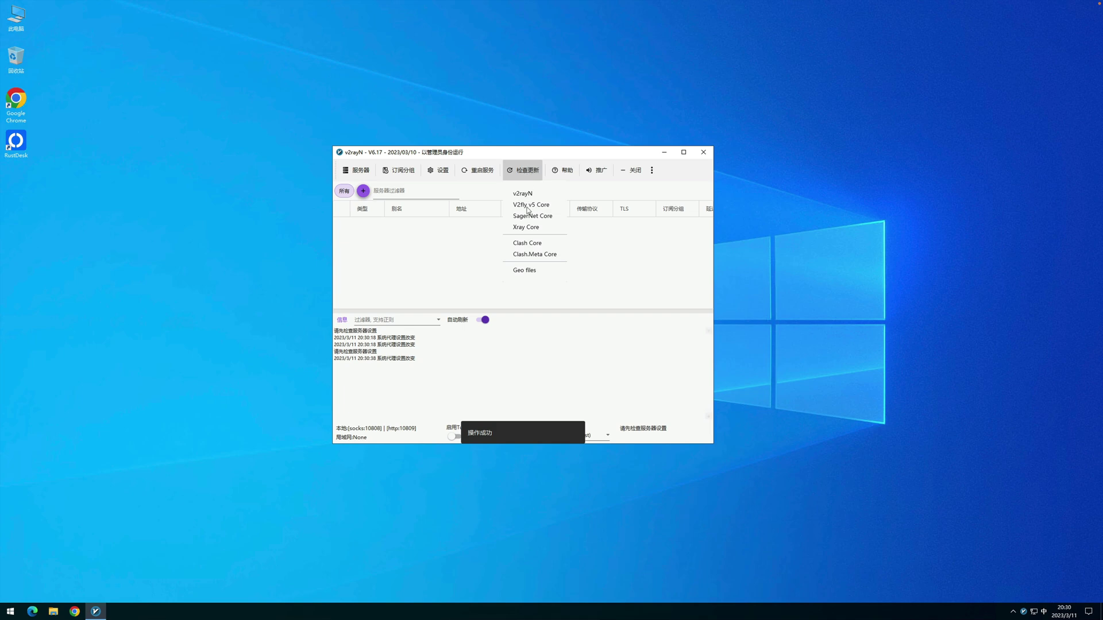
pyautogui.click(524, 228)
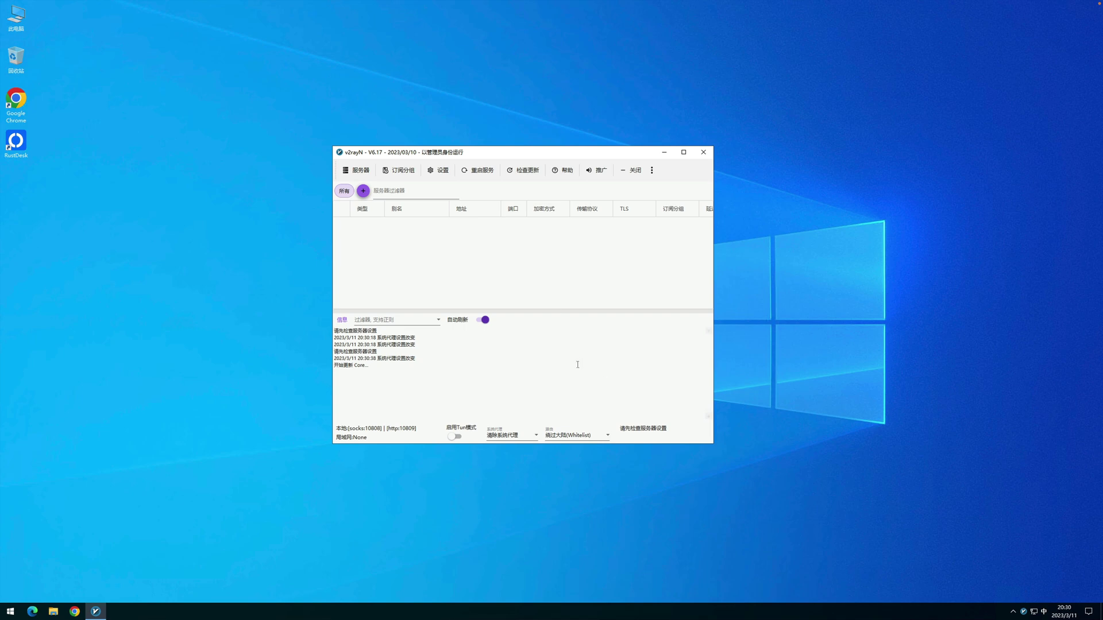
pyautogui.click(589, 342)
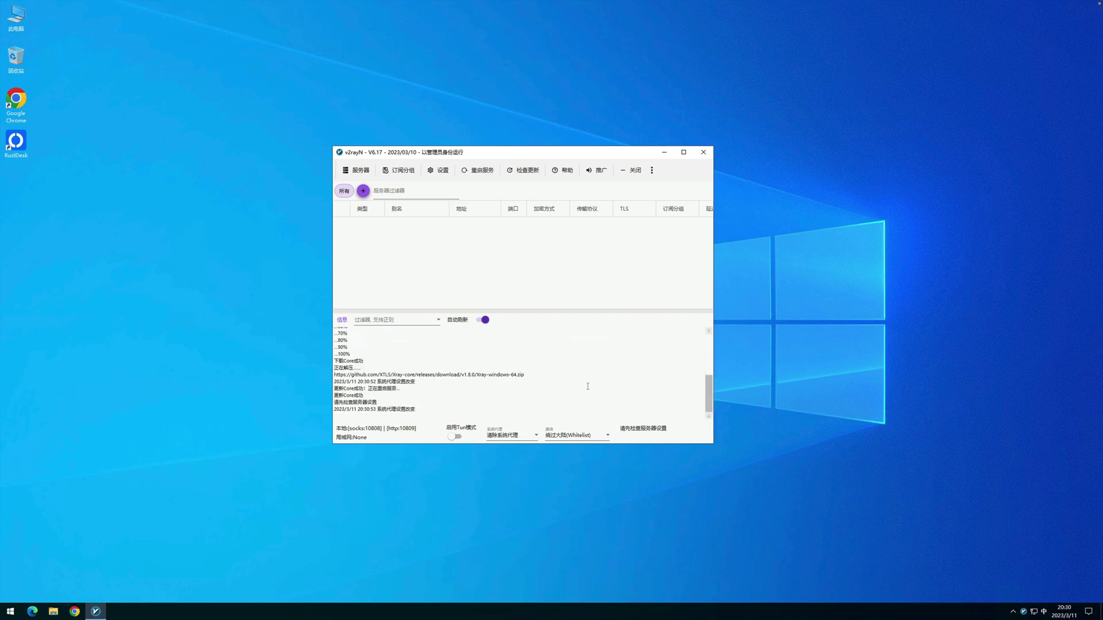
pyautogui.click(357, 170)
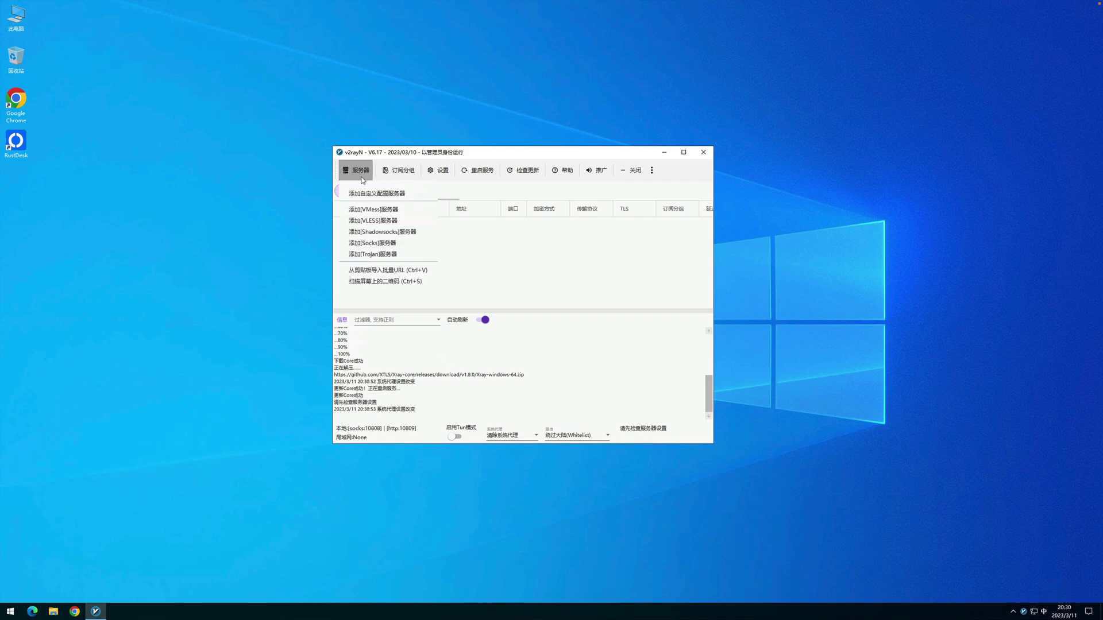
# Start a new VLESS server on the Xray core with the remark Reality
pyautogui.click(372, 220)
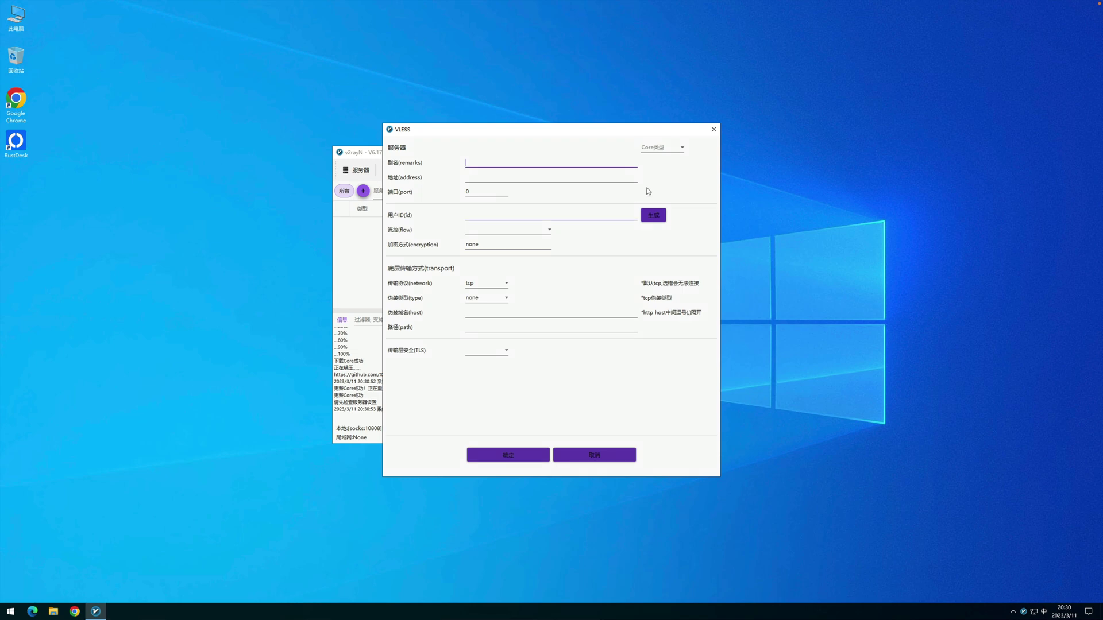
pyautogui.click(683, 150)
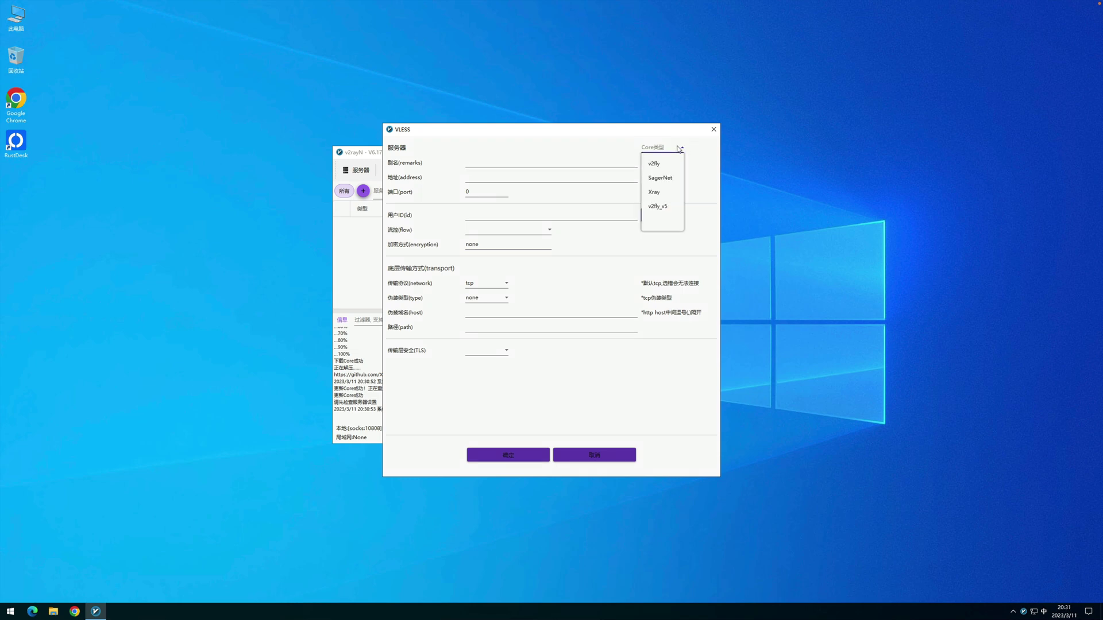
pyautogui.click(658, 193)
pyautogui.click(478, 162)
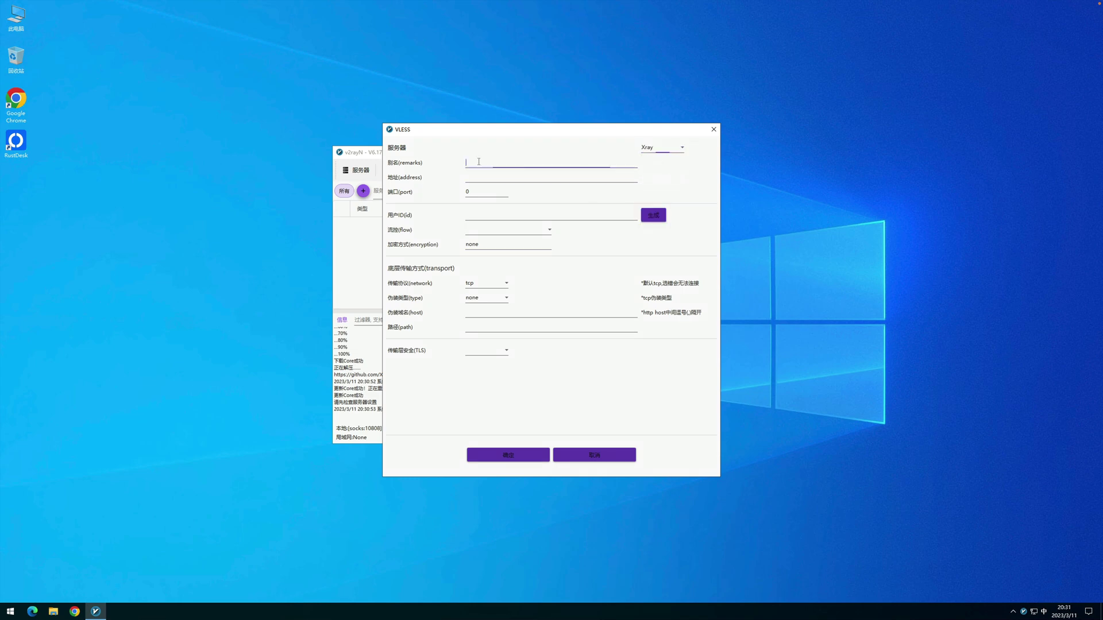
pyautogui.write('Real')
pyautogui.press('shift')
pyautogui.press('Tab')
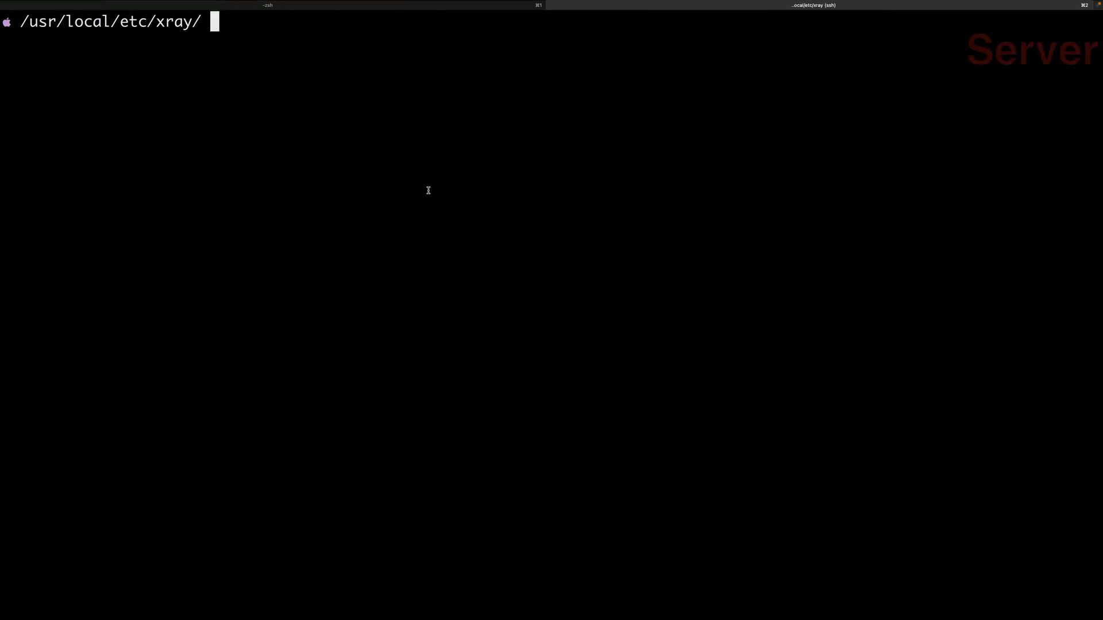
# Copy the server's eth0 IPv4 address 202.95.1.29 into the address field
pyautogui.write('ip a s ')
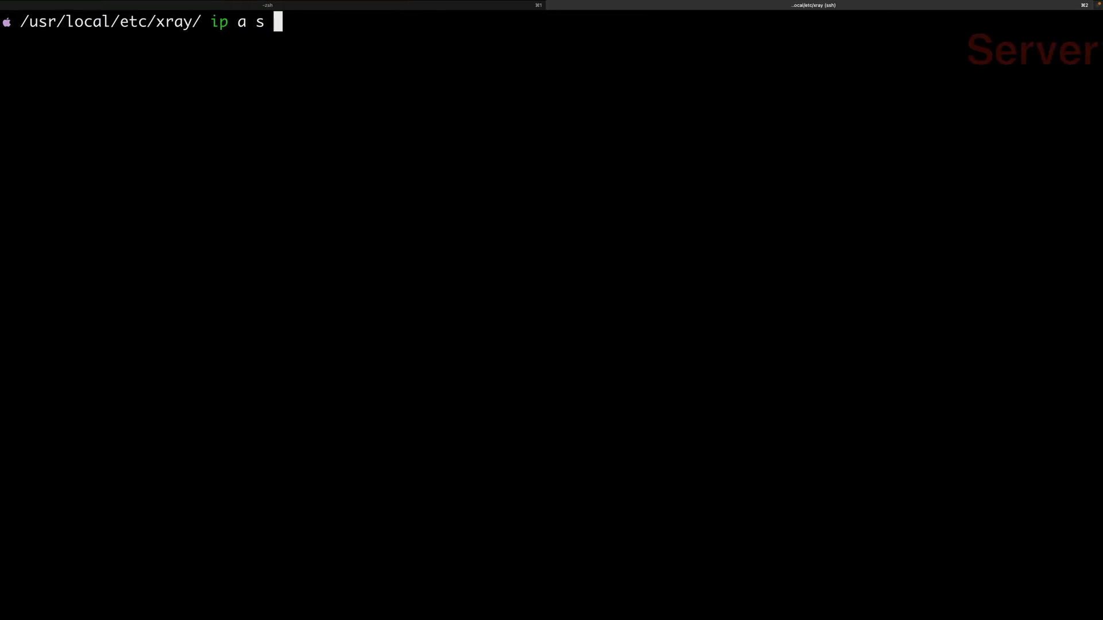
pyautogui.write('eth0')
pyautogui.press('Return')
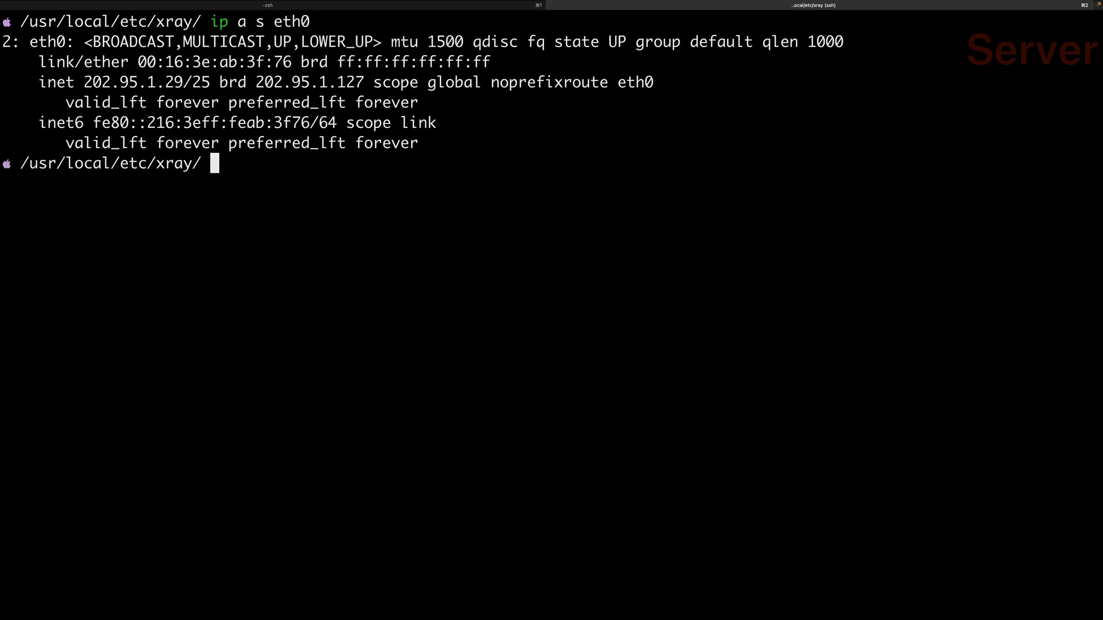
pyautogui.moveTo(187, 84); pyautogui.dragTo(84, 83)
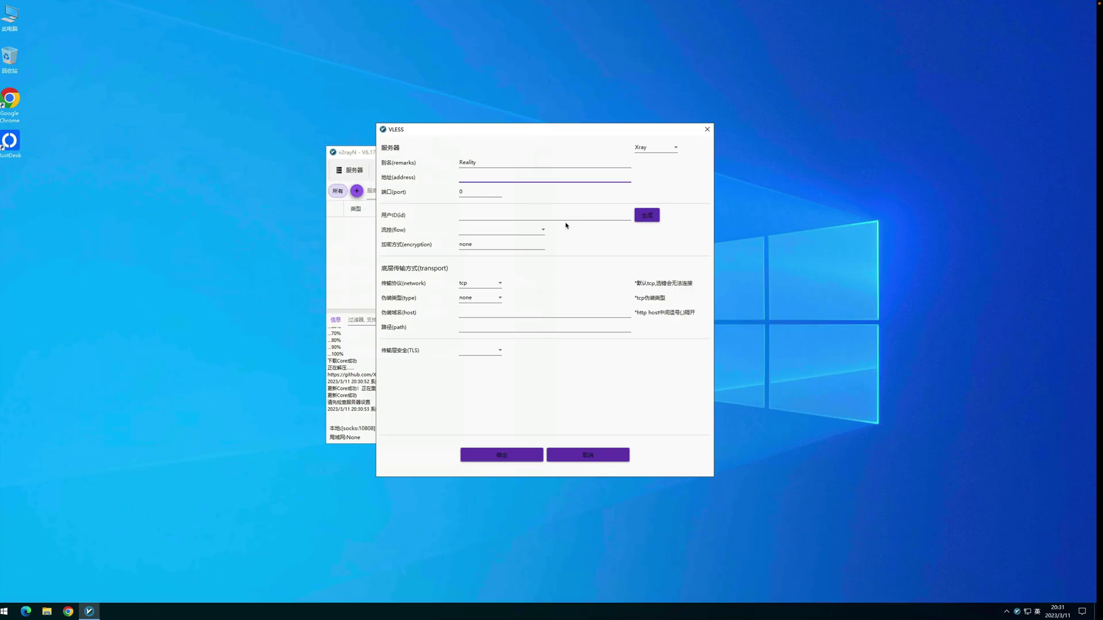
pyautogui.write('202.95.1.29')
pyautogui.press('Tab')
# Set port 443, fill in the server's UUID, and leave flow empty
pyautogui.write('44')
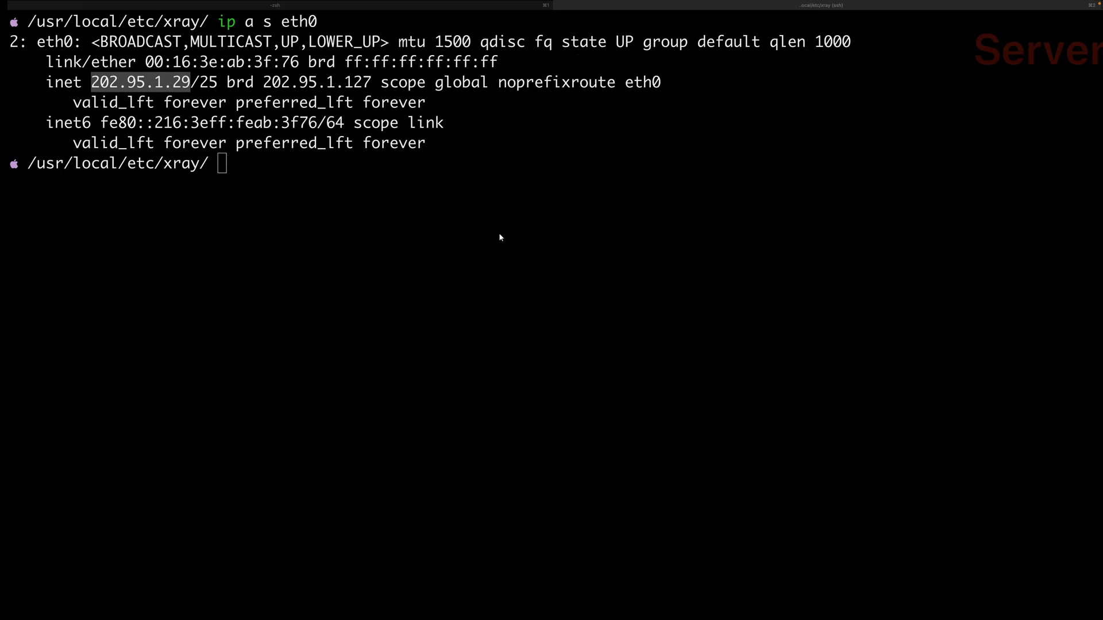
pyautogui.write('cat uuid')
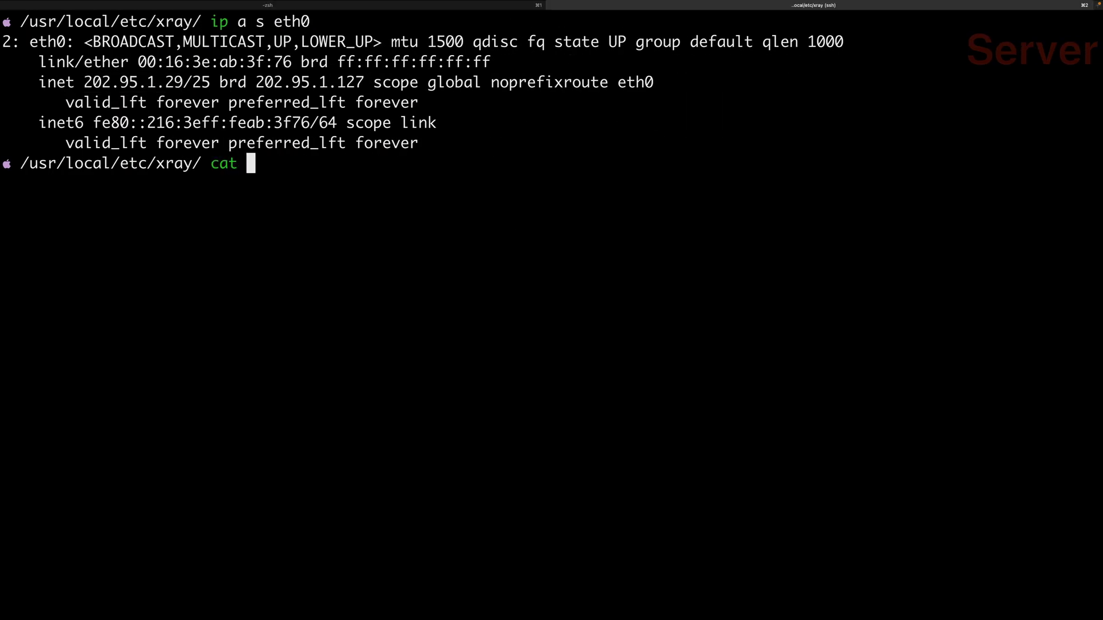
pyautogui.press('Return')
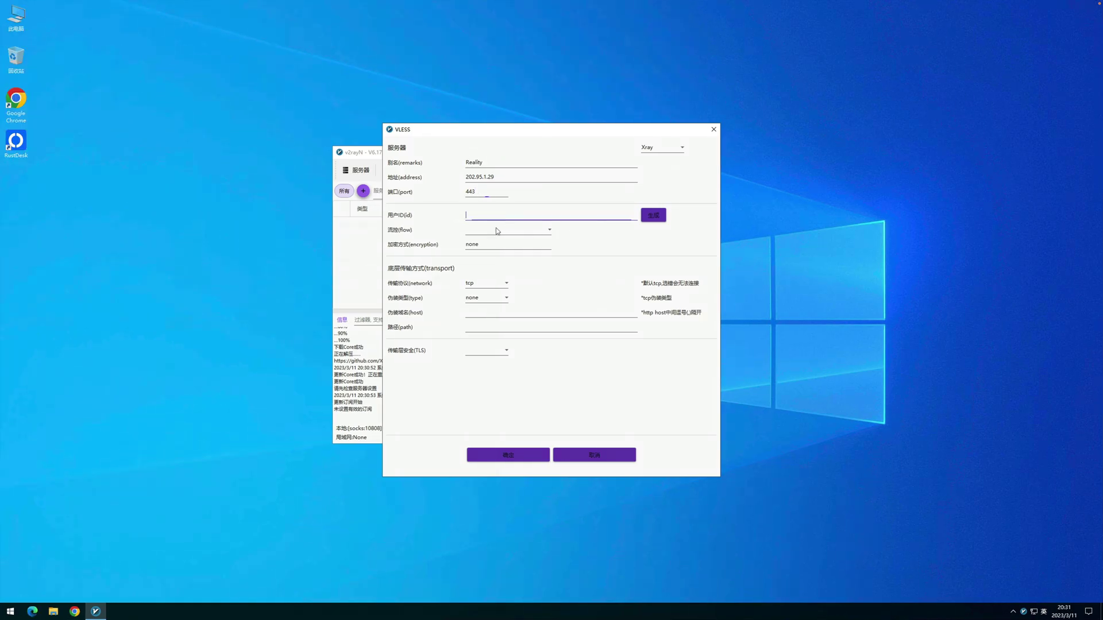
pyautogui.click(495, 229)
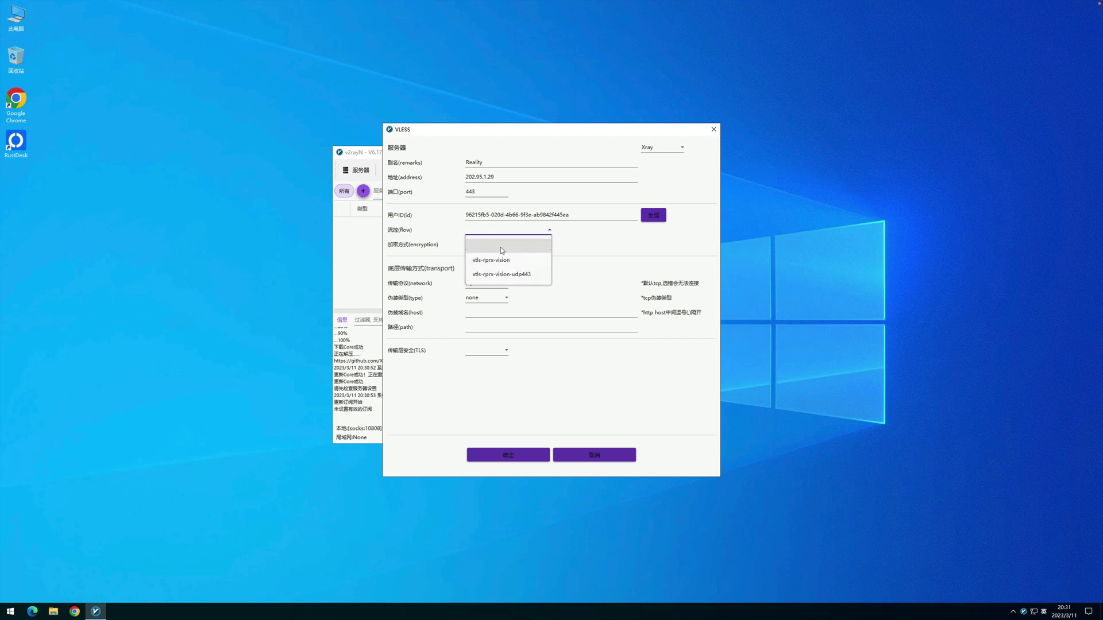
pyautogui.click(501, 246)
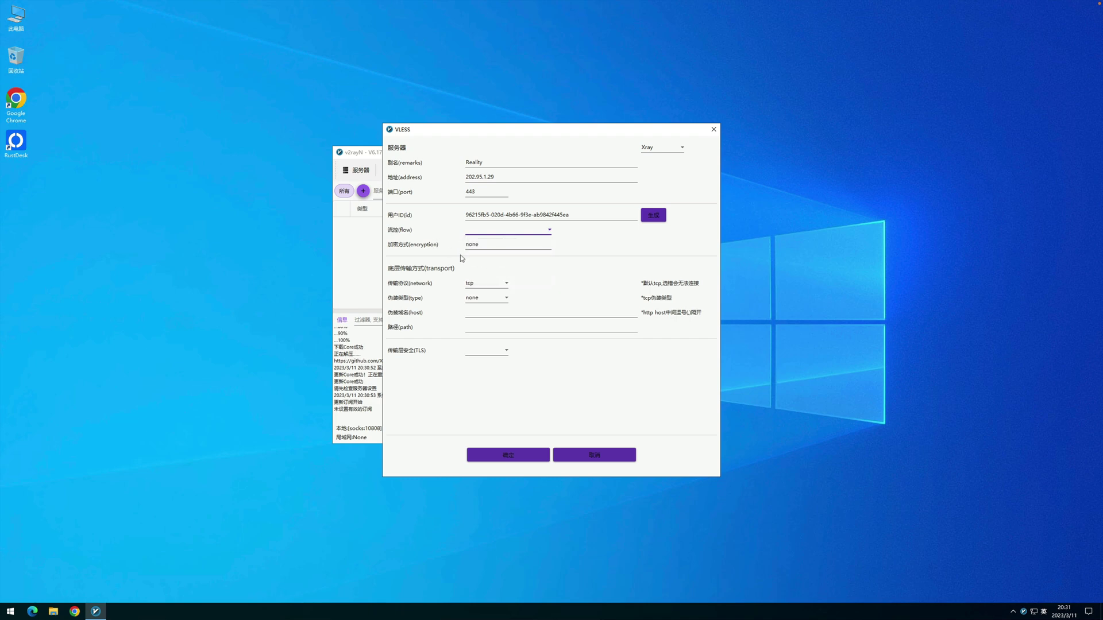
# Set the transport protocol to h2 and transport security to reality
pyautogui.click(479, 285)
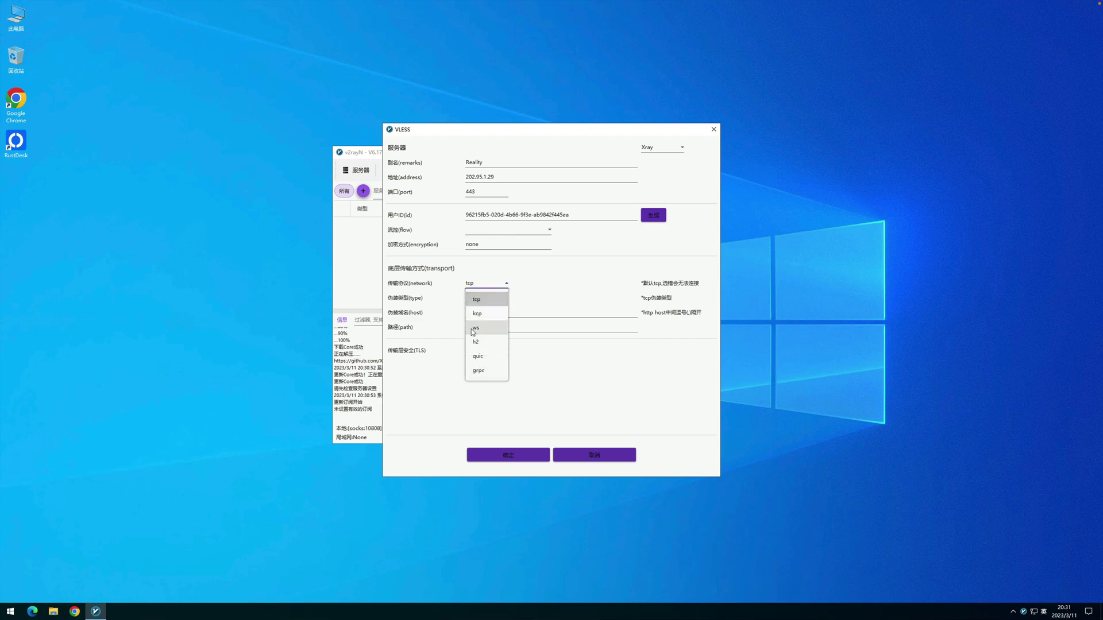
pyautogui.click(479, 342)
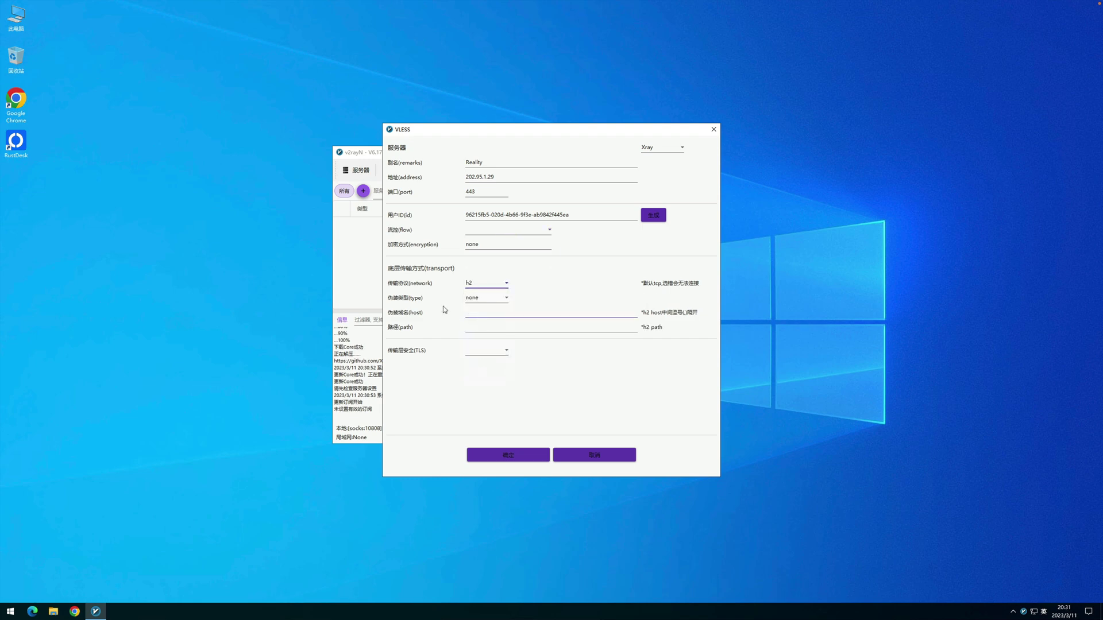
pyautogui.click(506, 352)
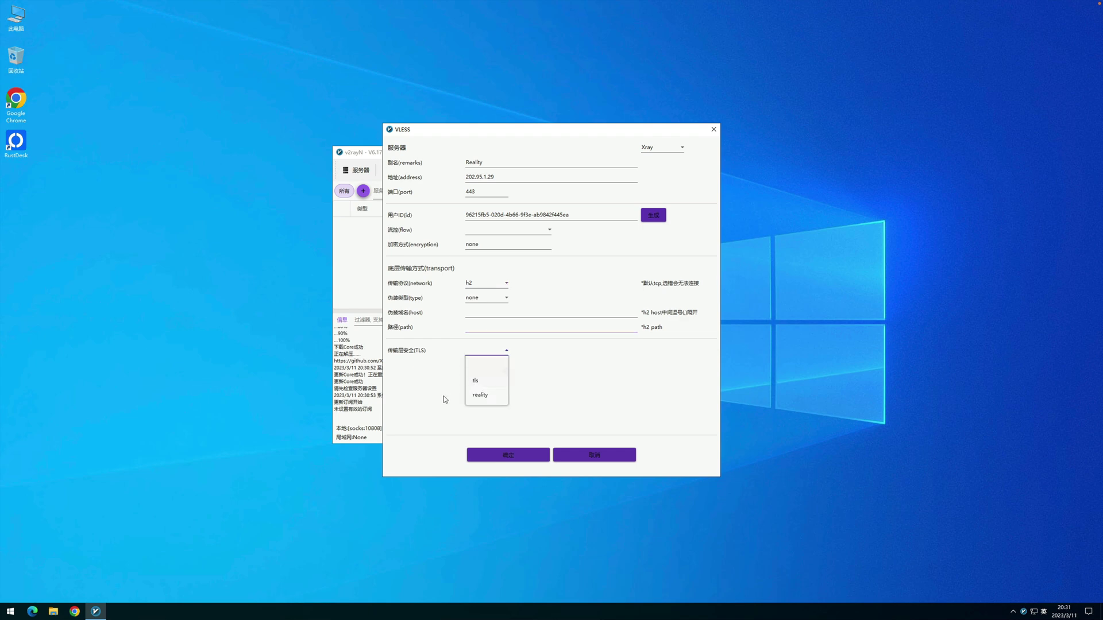
pyautogui.click(481, 396)
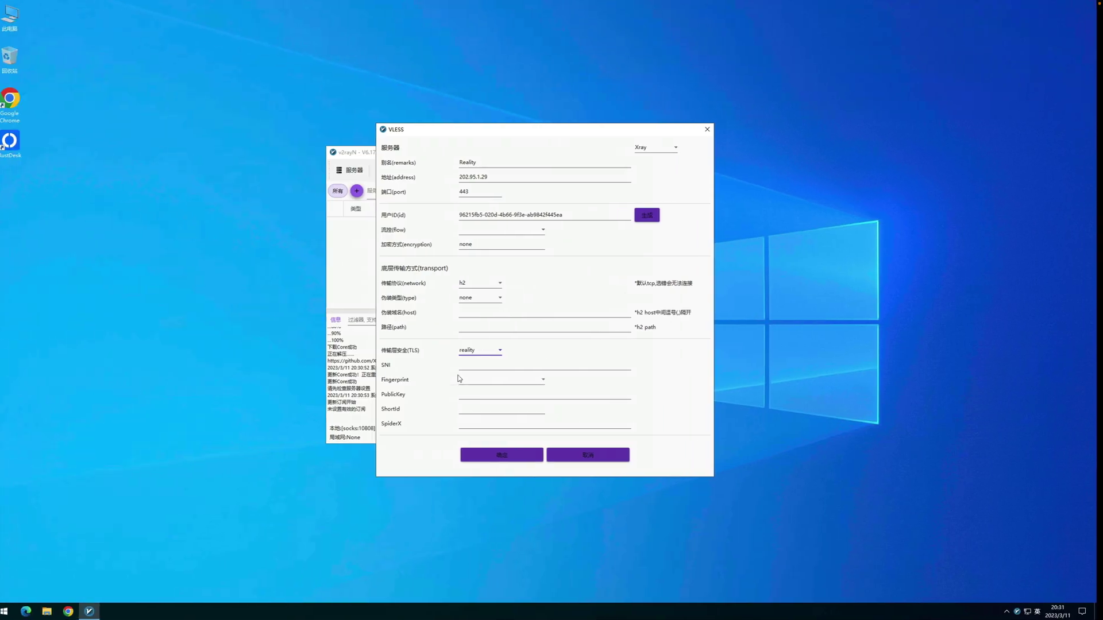
# Enter SNI hk.trip.com and choose the chrome fingerprint
pyautogui.click(471, 365)
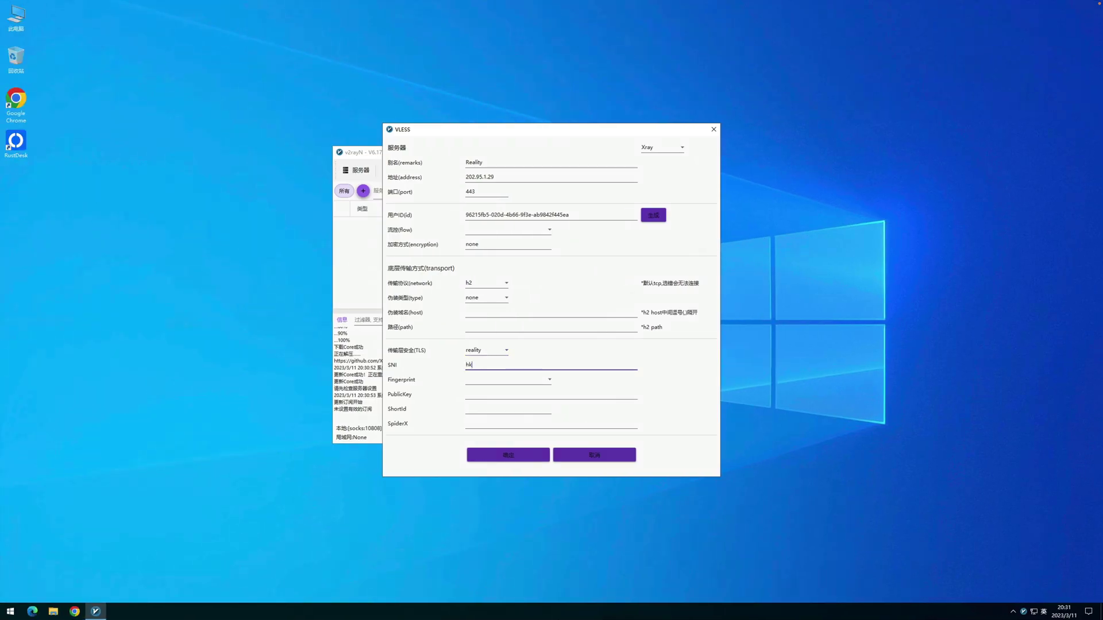
pyautogui.write('hk.trip.com')
pyautogui.click(546, 381)
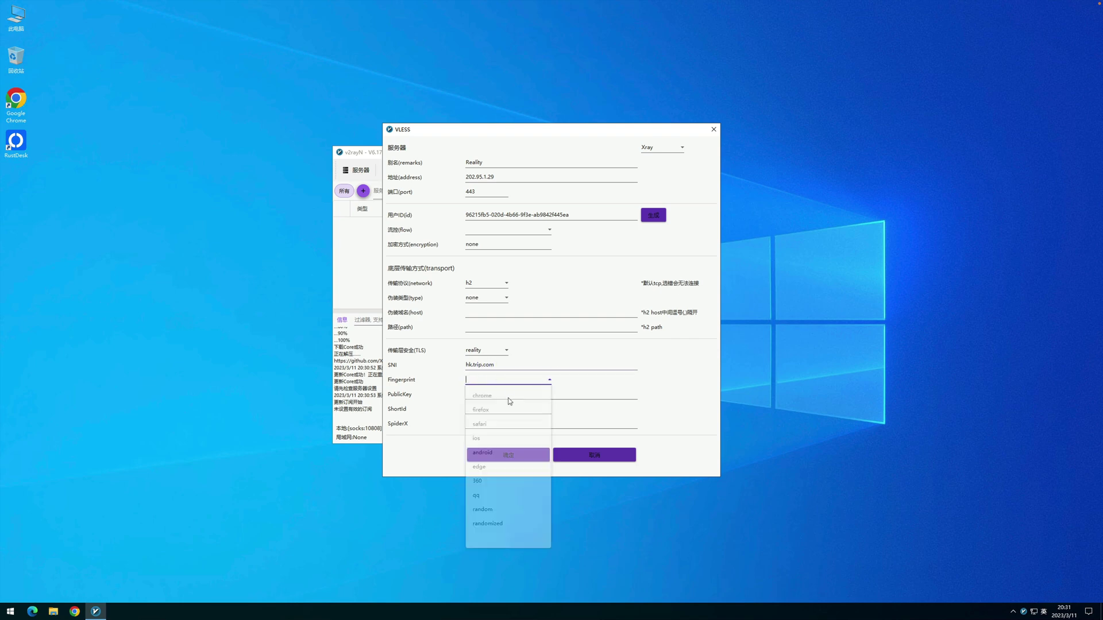
pyautogui.click(485, 396)
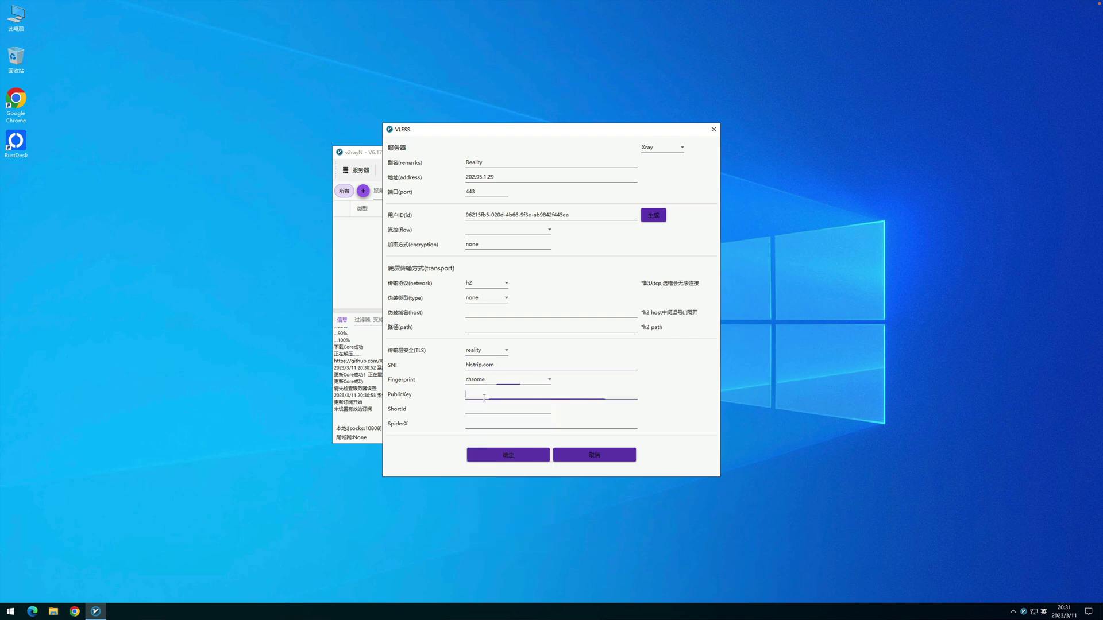
pyautogui.click(545, 383)
# Keep the chrome fingerprint and paste the server's public key into PublicKey
pyautogui.click(522, 393)
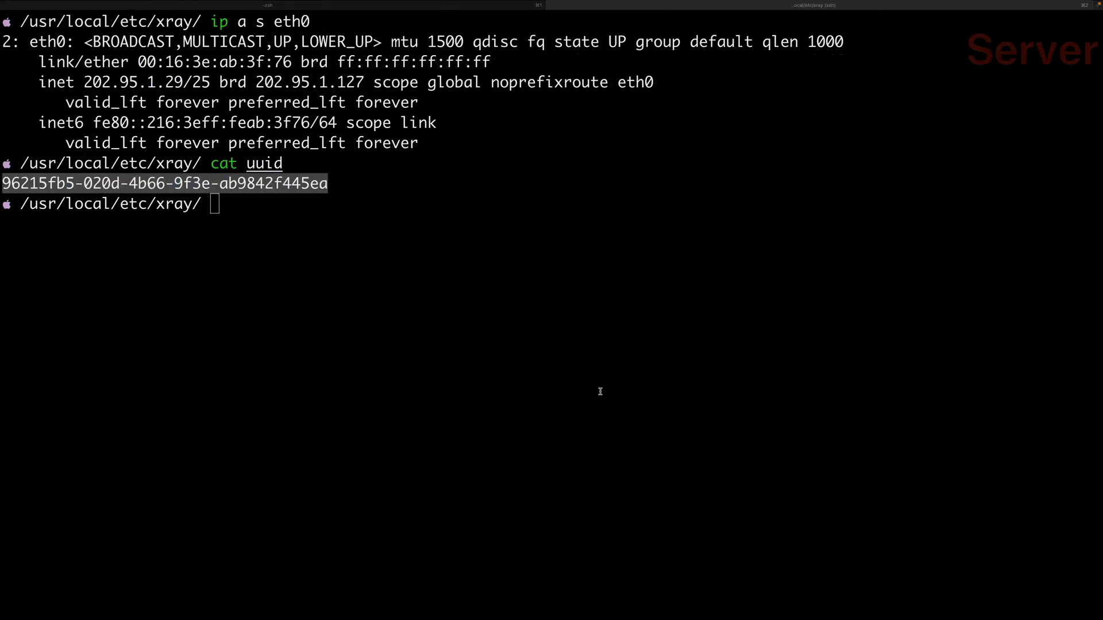
pyautogui.write('cat key')
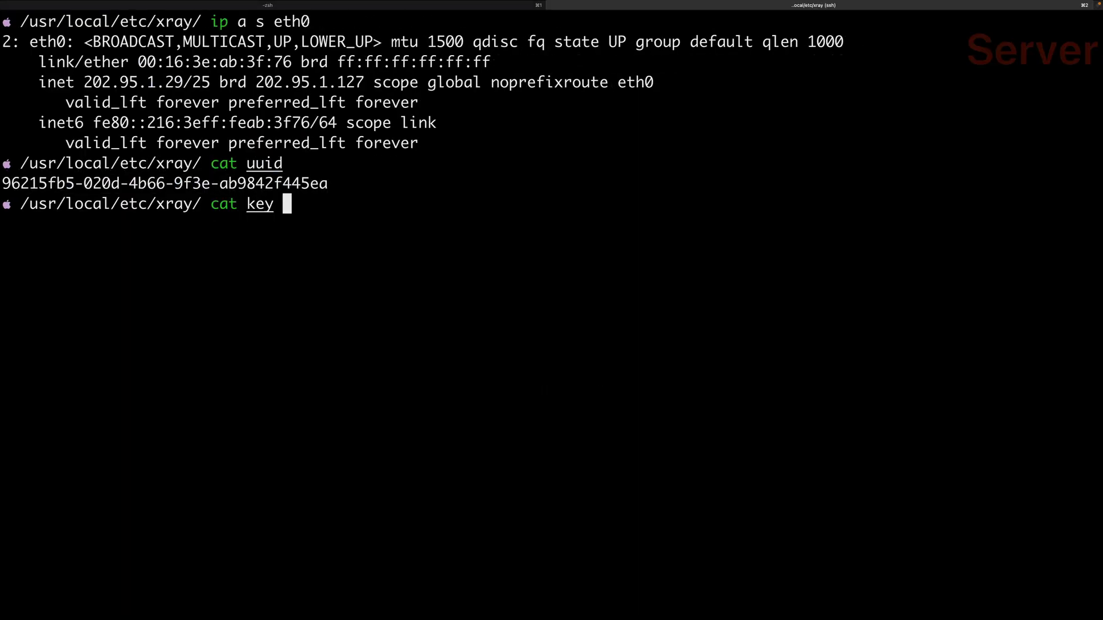
pyautogui.press('Return')
pyautogui.doubleClick(304, 245)
pyautogui.hotkey('ctrl', 'Left')
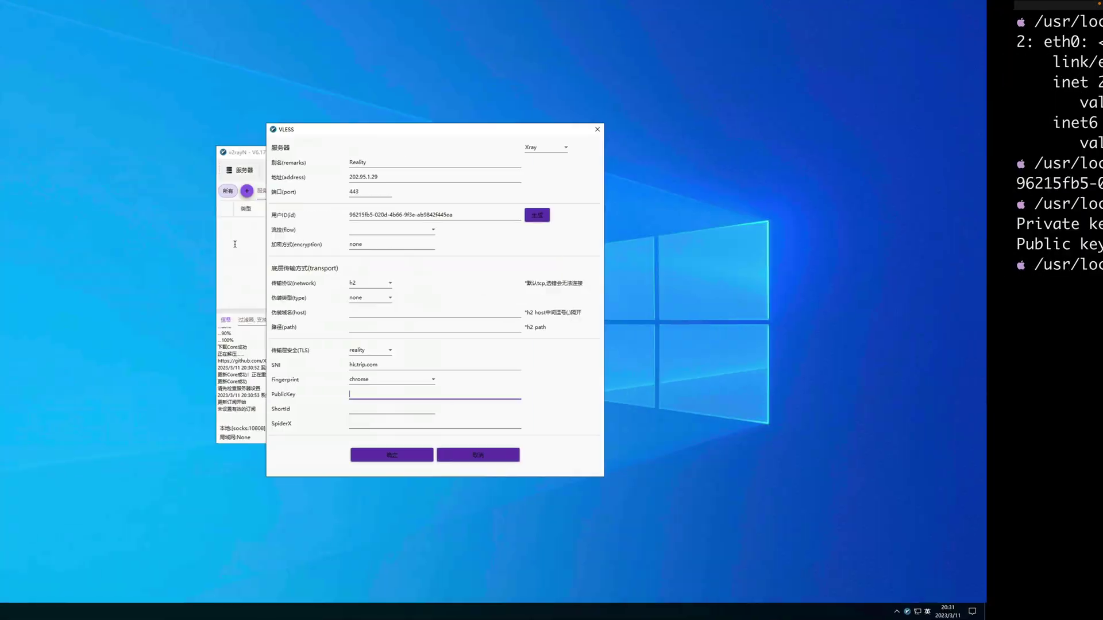
pyautogui.write('HAnB39vMInDOekBZl9jQgm5x_VervpuGUEjOpLsVMCc')
# Set ShortId 1688 from h2.json's shortIds list and SpiderX /, then save the server
pyautogui.click(485, 411)
pyautogui.write('16')
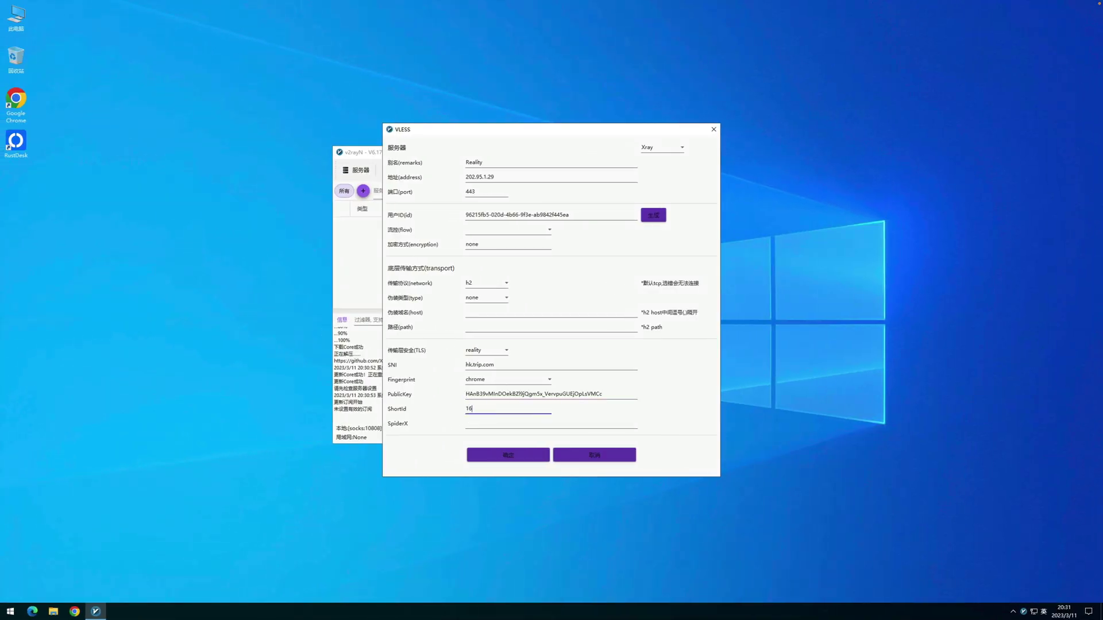
pyautogui.hotkey('ctrl', 'Right')
pyautogui.write('cat ')
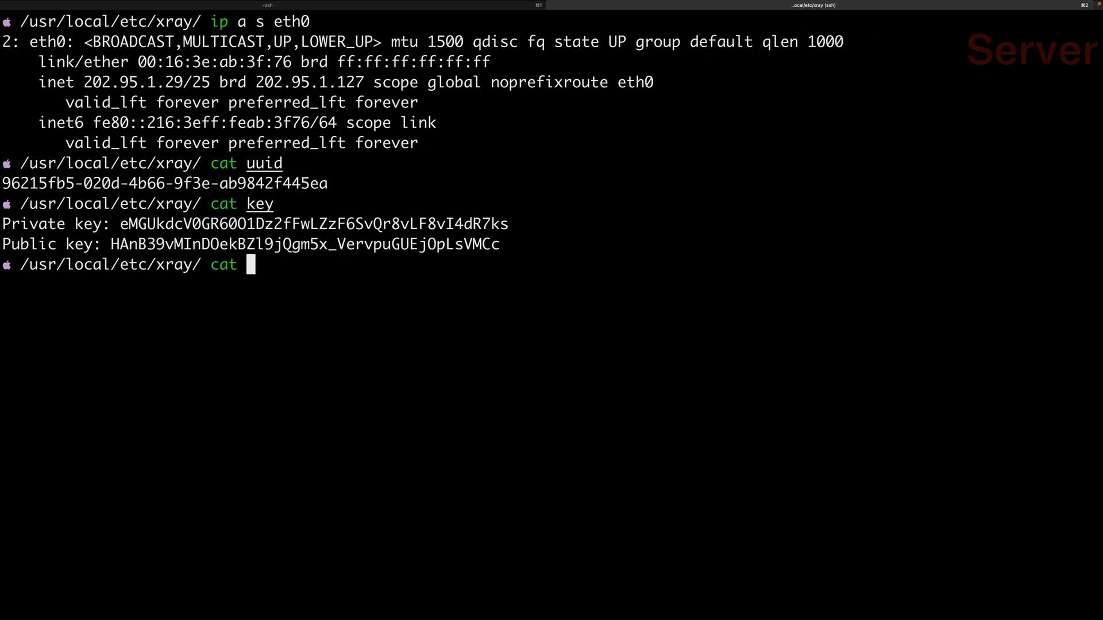
pyautogui.write('h2')
pyautogui.press('Tab')
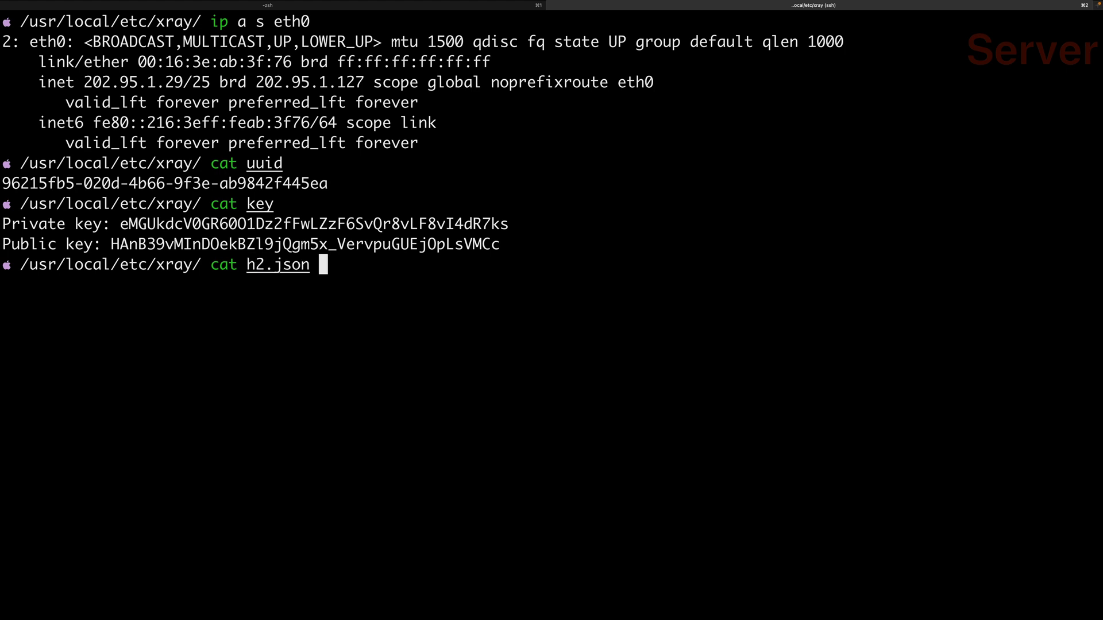
pyautogui.press('Return')
pyautogui.scroll(10, 491, 344)
pyautogui.scroll(5, 492, 327)
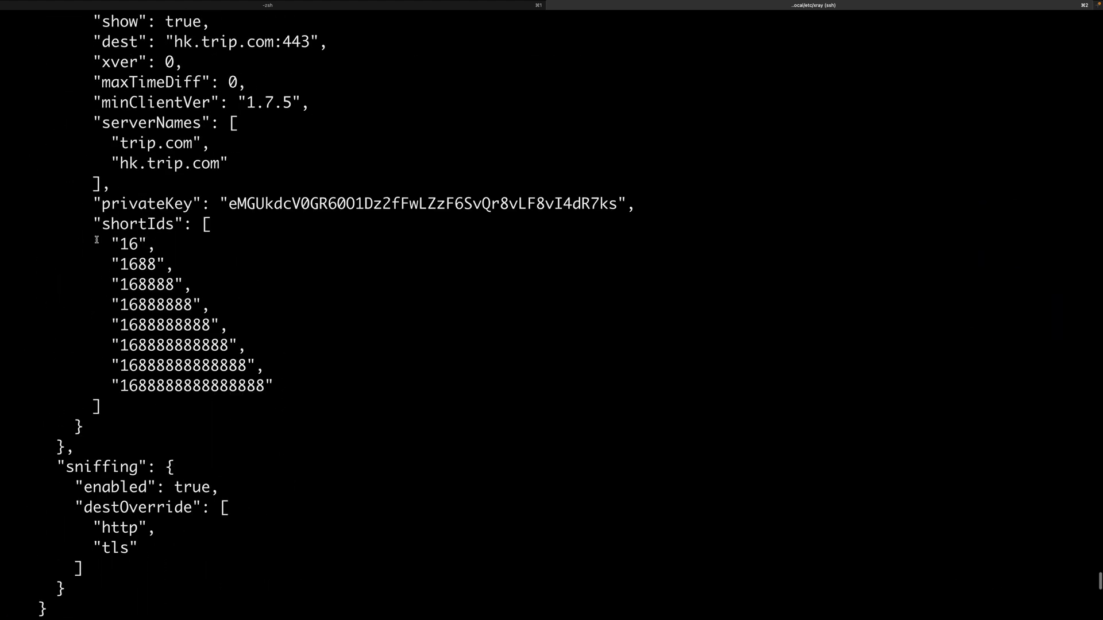
pyautogui.moveTo(103, 244); pyautogui.dragTo(357, 393)
pyautogui.hotkey('ctrl', 'Left')
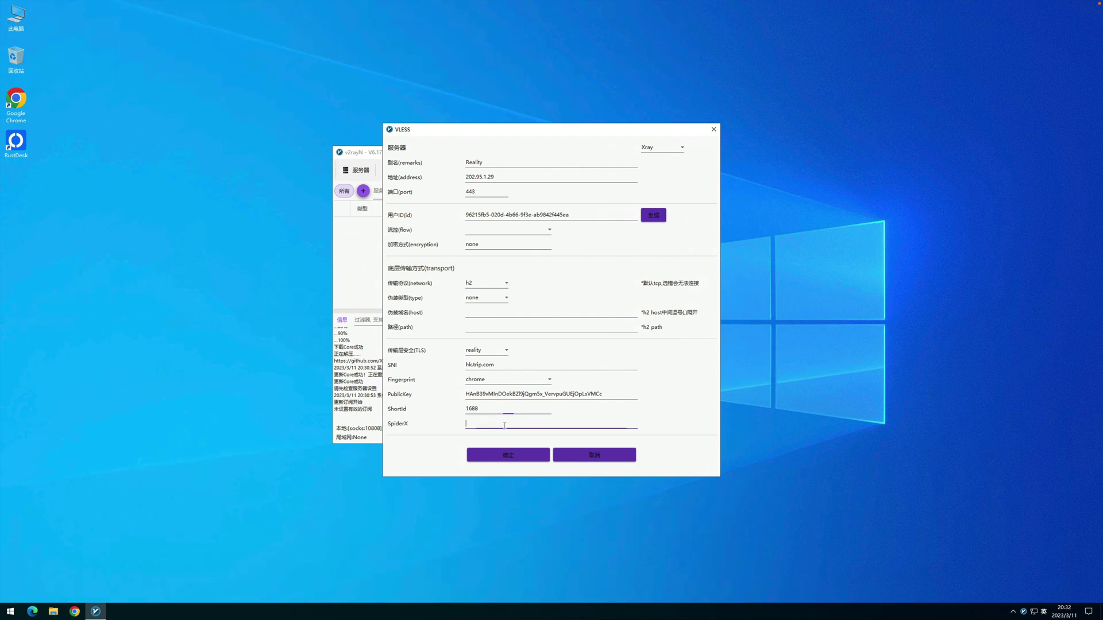
pyautogui.click(514, 457)
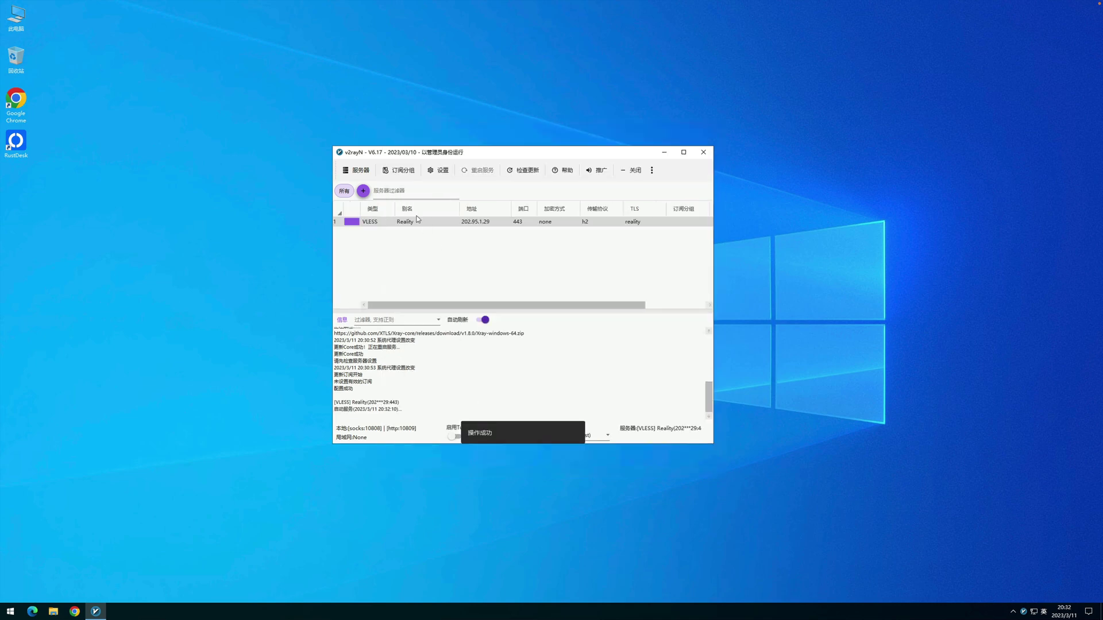
# Enable 自动配置系统代理 from the v2rayN tray menu
pyautogui.rightClick(1022, 614)
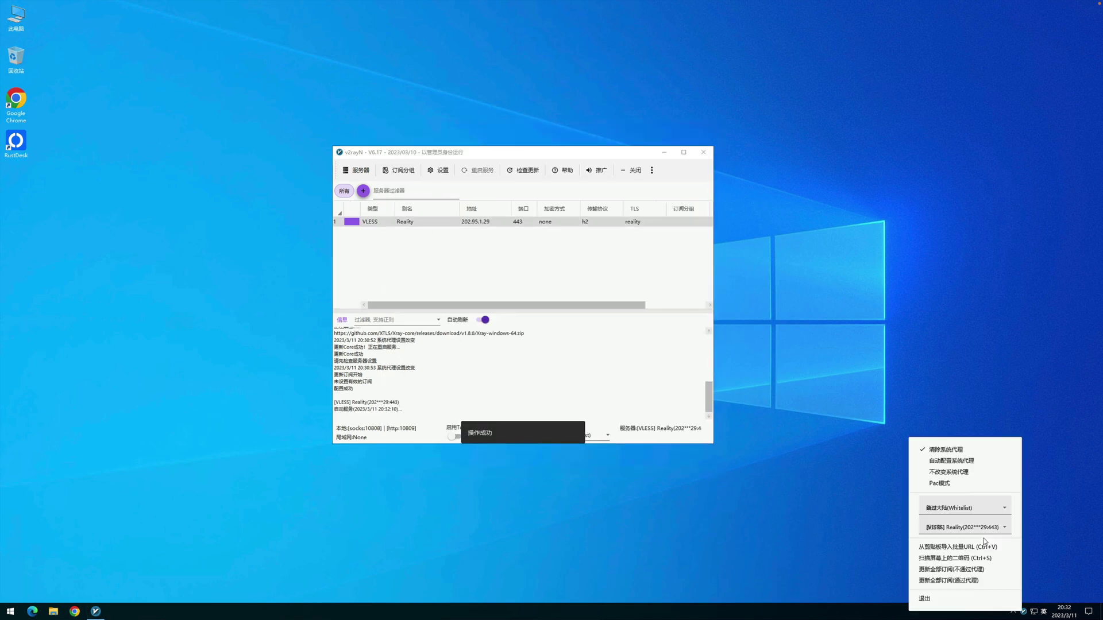
pyautogui.click(964, 459)
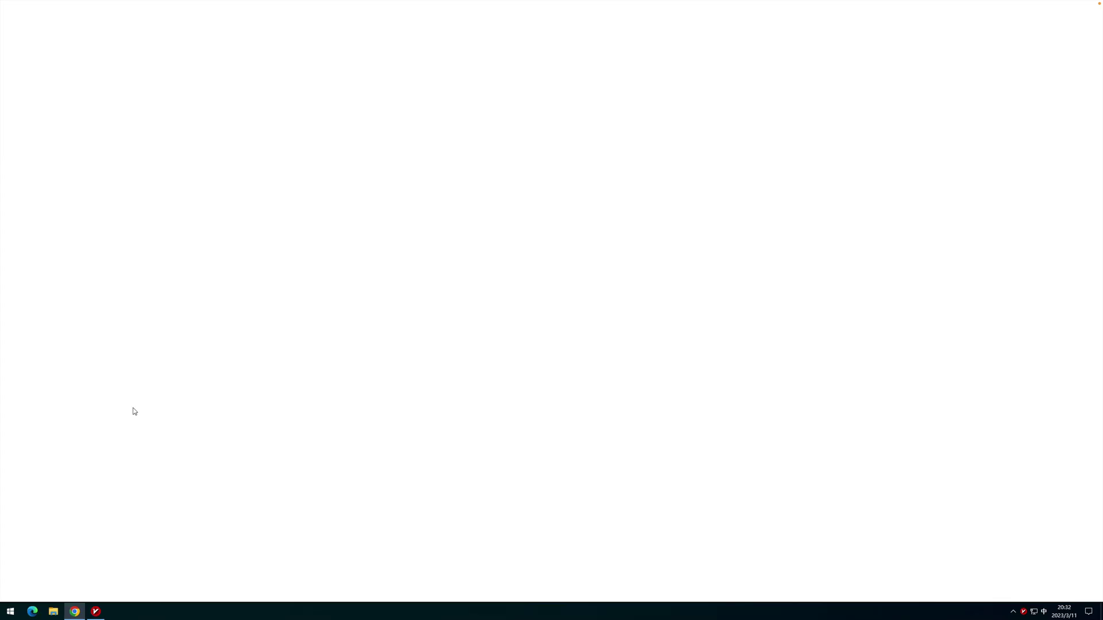
# Open the router admin page at 10.10.10.12 in a new tab
pyautogui.write('g')
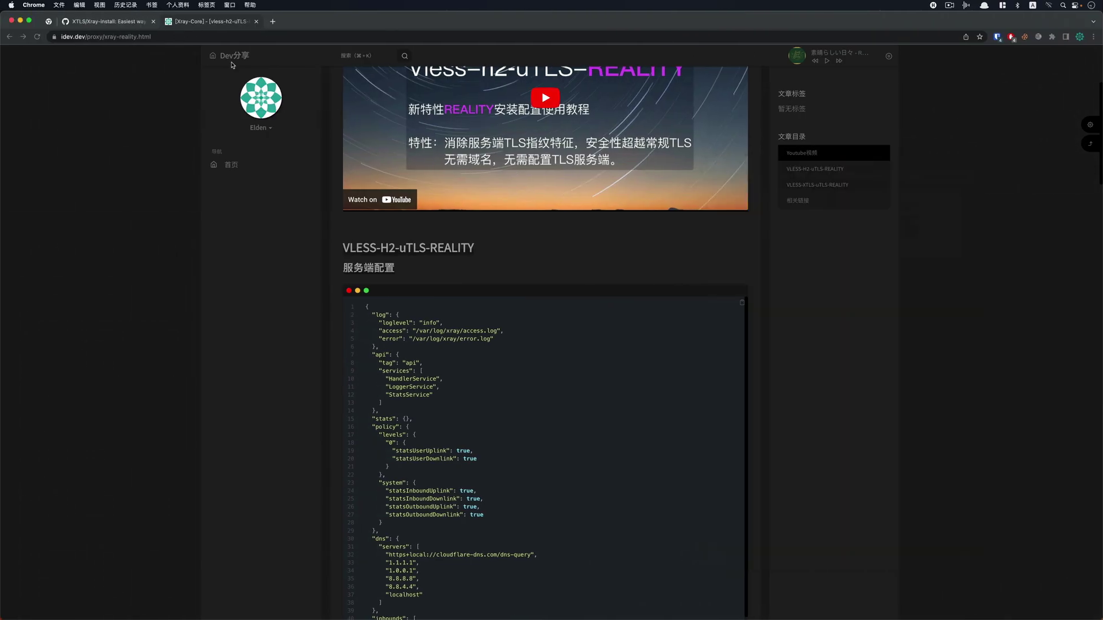
pyautogui.press('super+t')
pyautogui.write('1-')
pyautogui.press('Return')
pyautogui.press('super+l')
pyautogui.write('10.10.10.12')
pyautogui.press('Return')
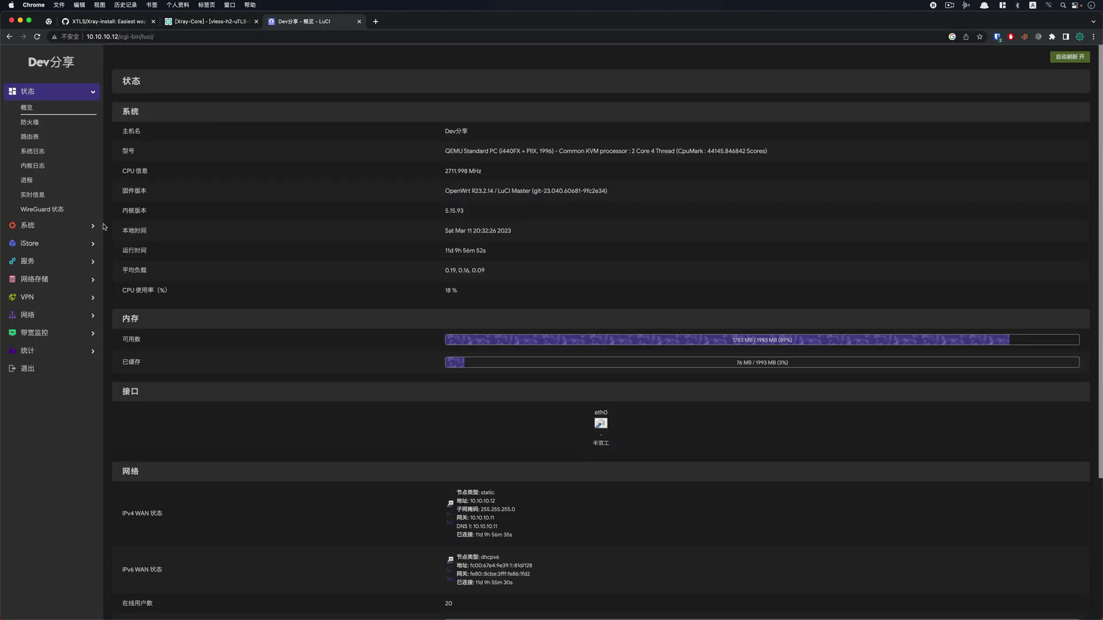
# Go to 服务 > PassWall and save & apply the basic settings with the main switch off
pyautogui.click(31, 261)
pyautogui.click(35, 163)
pyautogui.scroll(-1, 777, 385)
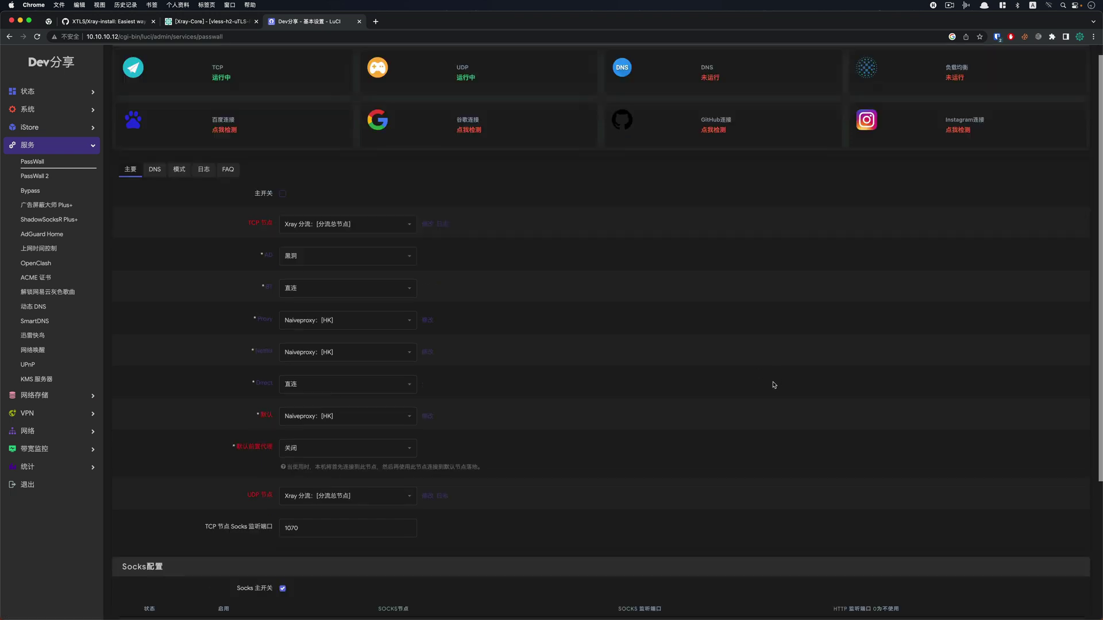
pyautogui.scroll(-10, 776, 385)
pyautogui.click(1011, 584)
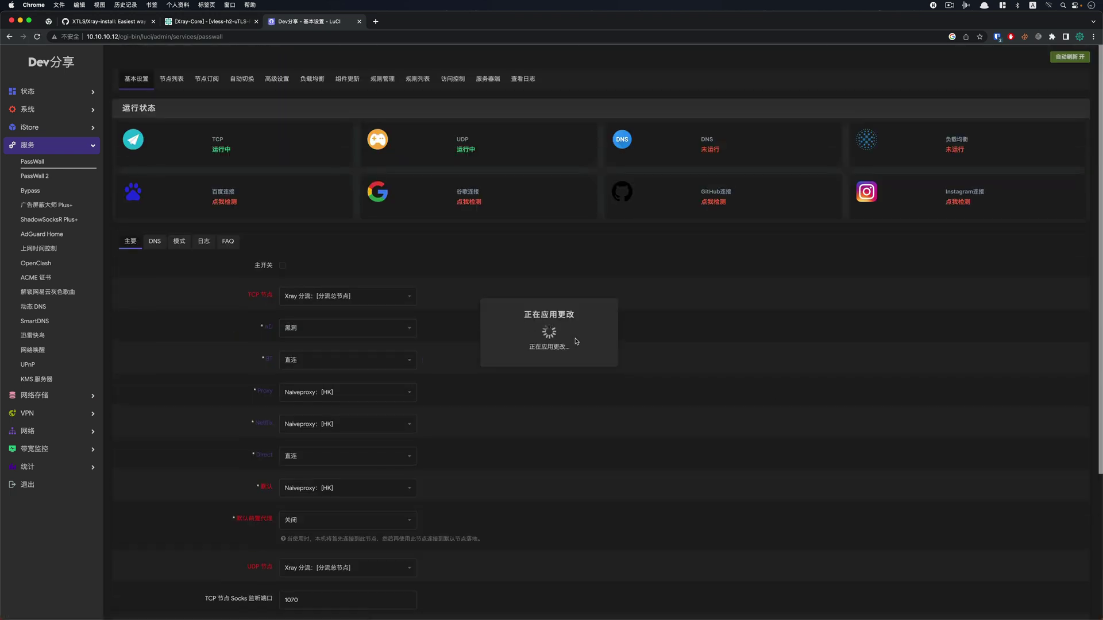
# Load google.com in Chrome on the Windows machine, glancing at the v2rayN window
pyautogui.hotkey('ctrl', 'Right')
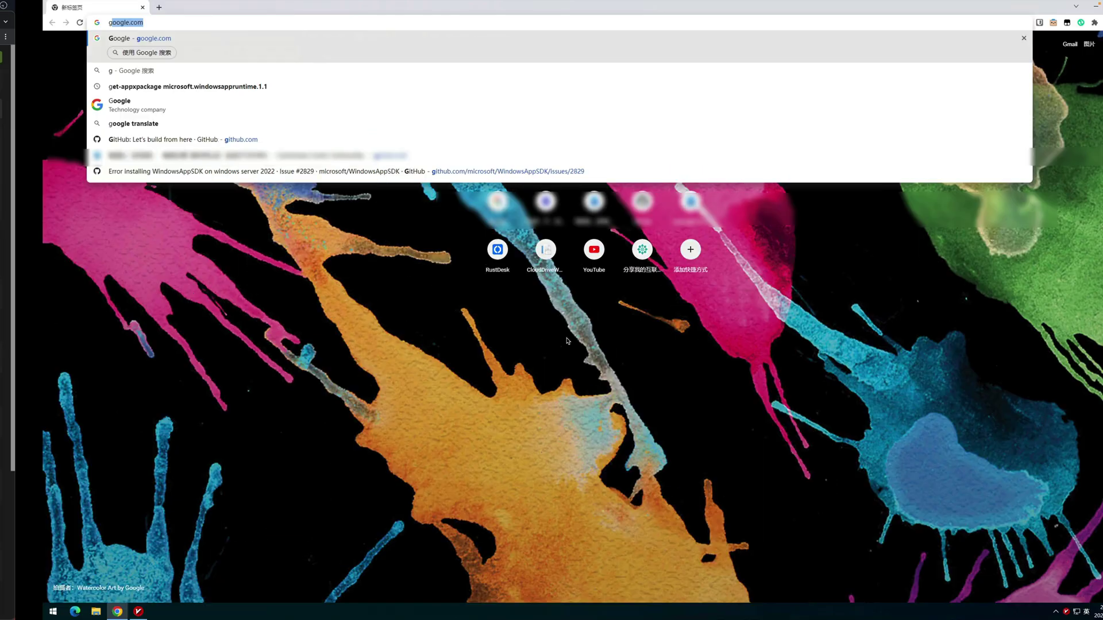
pyautogui.press('Return')
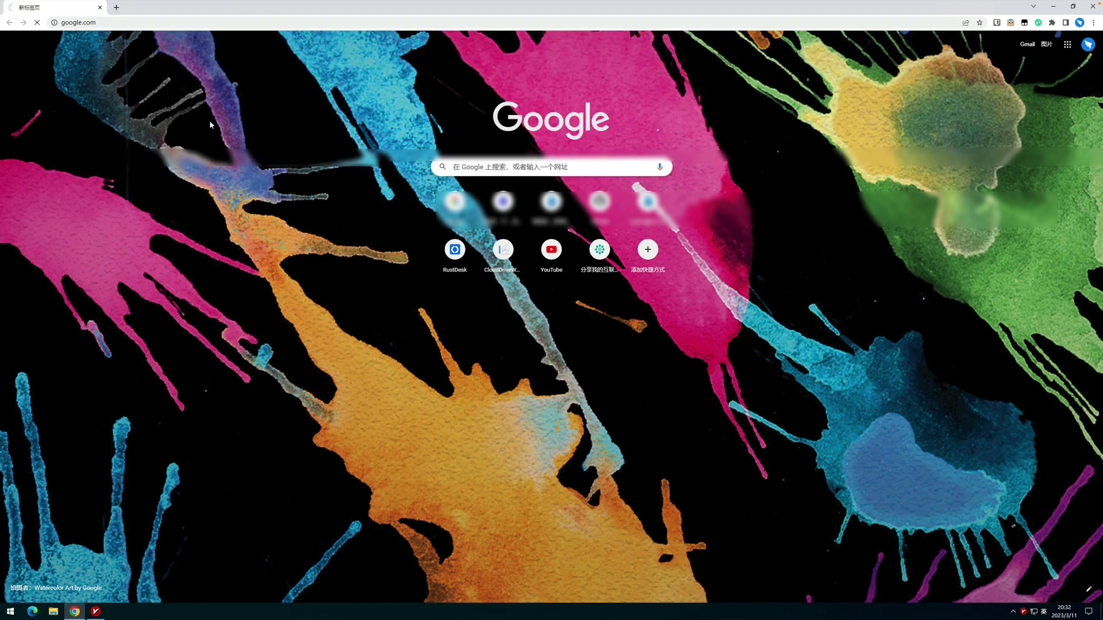
pyautogui.click(96, 611)
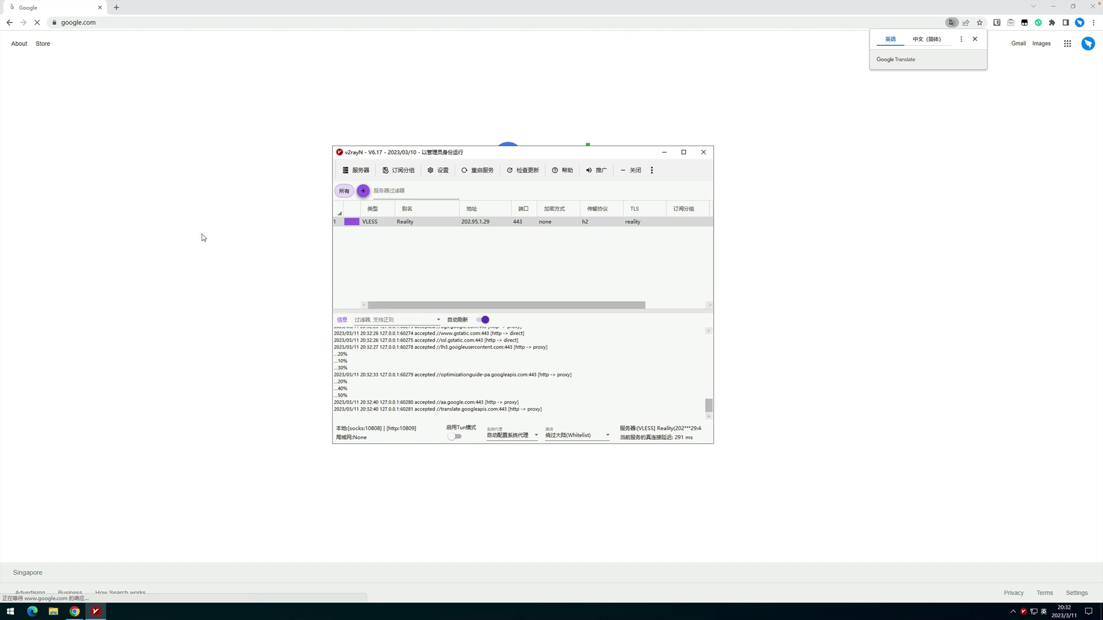
pyautogui.click(343, 210)
# Search Google for 'my ip' to confirm 202.95.1.29 and check the v2rayN log
pyautogui.click(476, 204)
pyautogui.write('my ip')
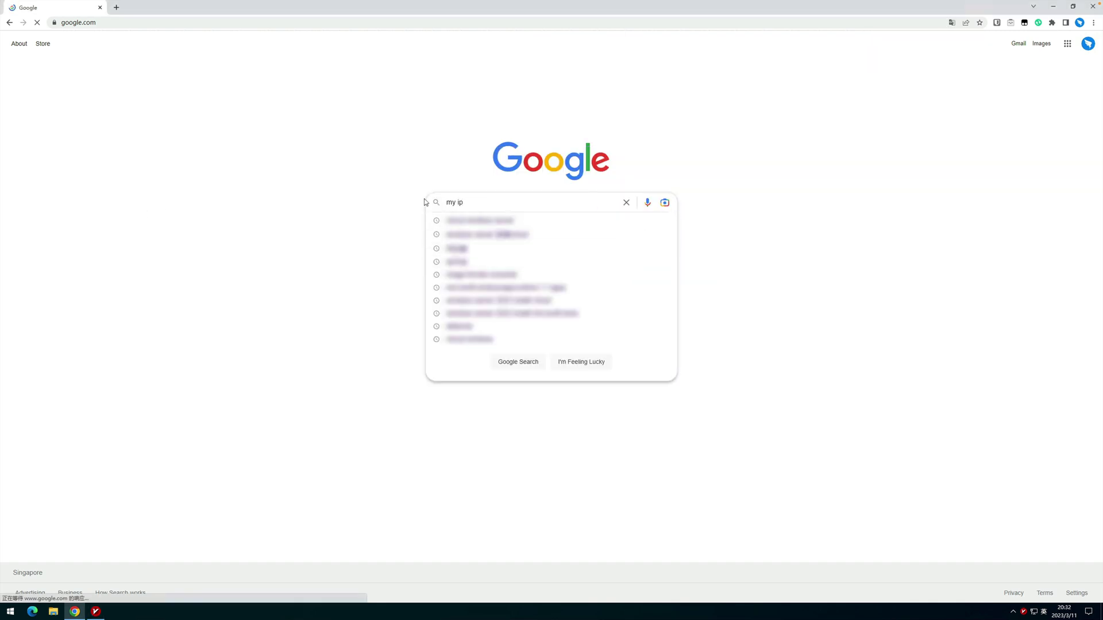
pyautogui.press('Return')
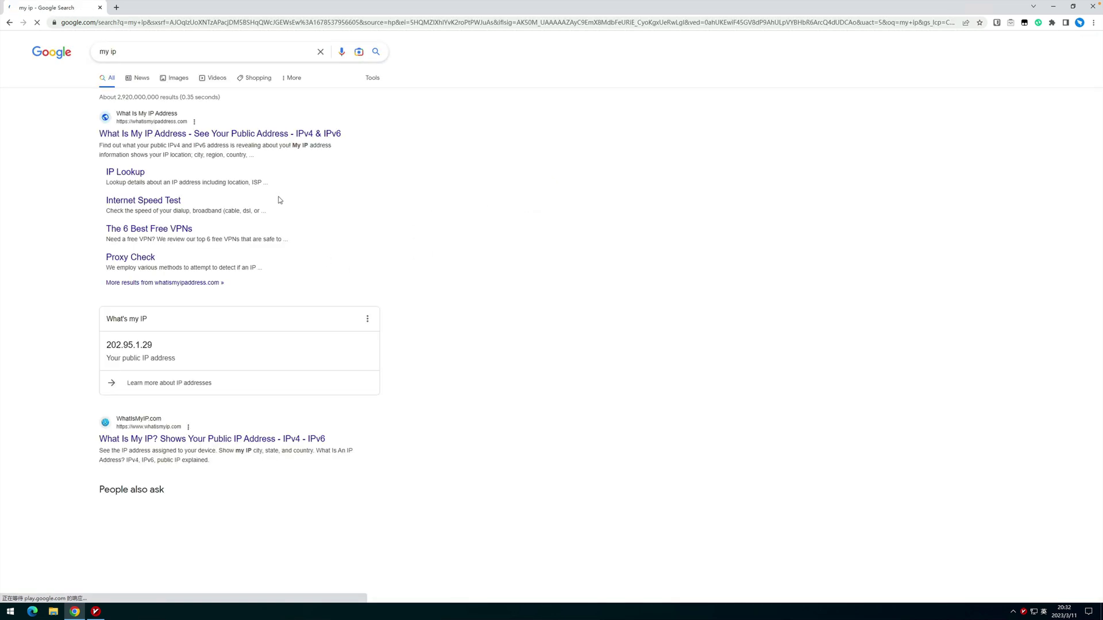
pyautogui.click(95, 614)
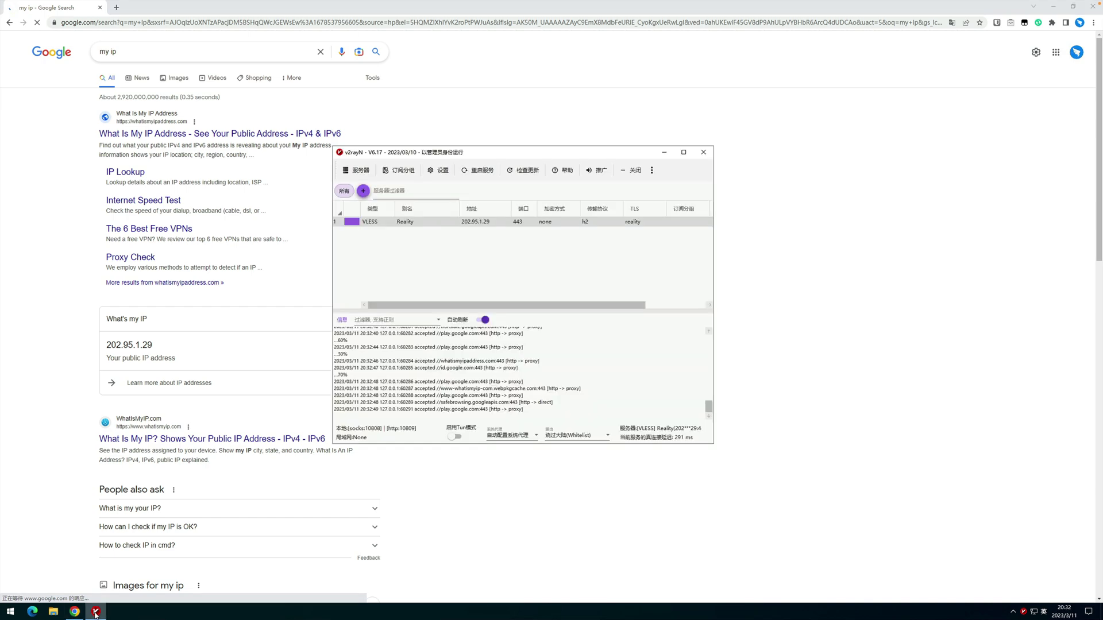
pyautogui.click(278, 351)
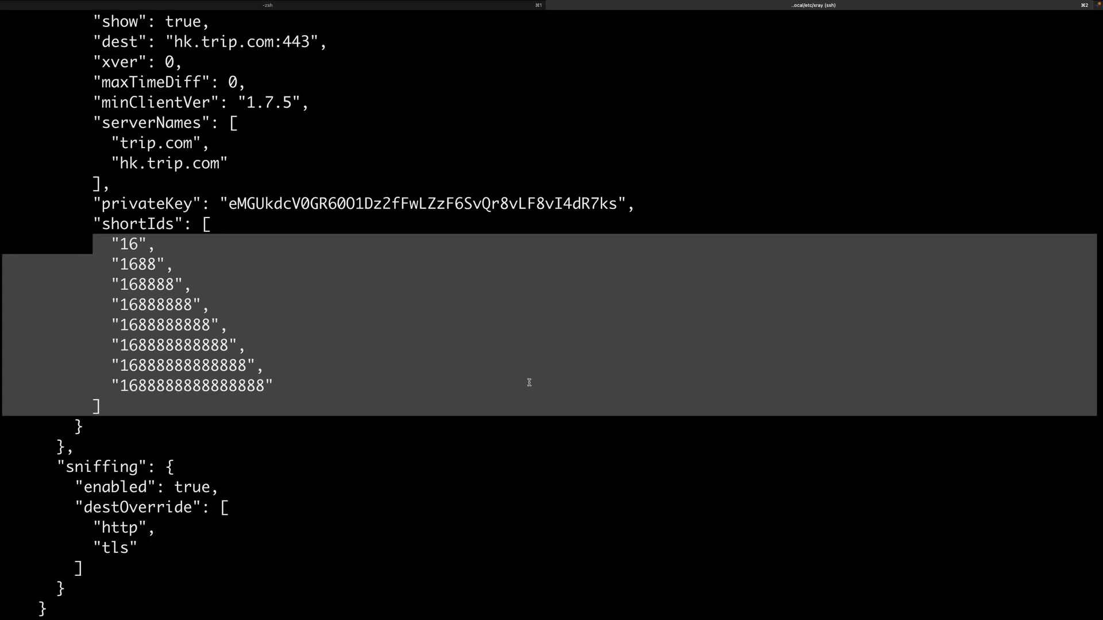
pyautogui.click(529, 383)
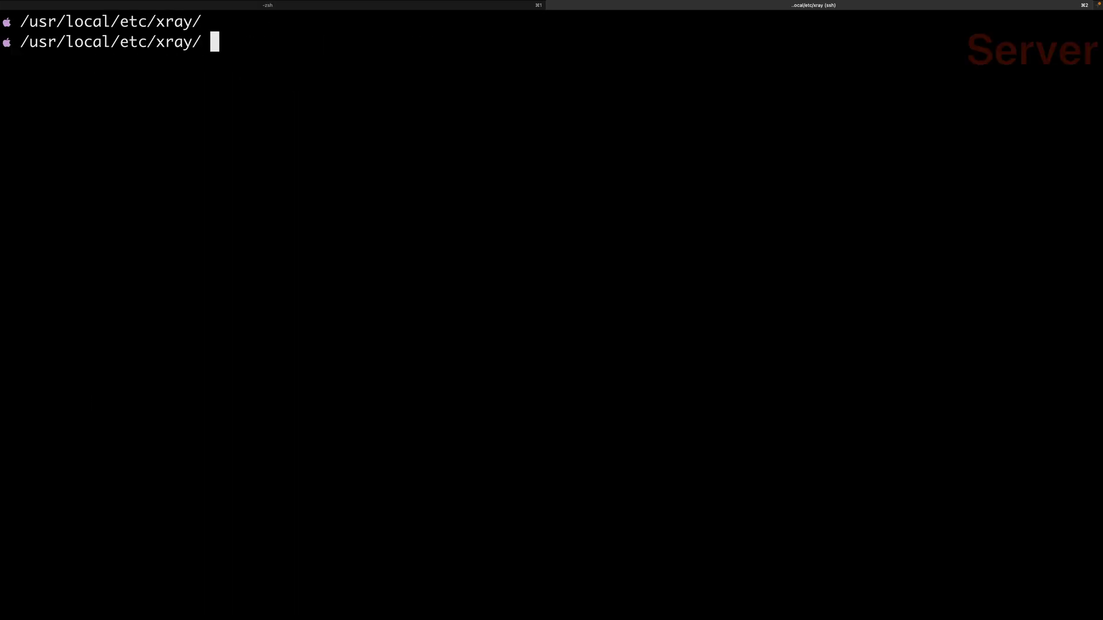
pyautogui.write('clear')
pyautogui.press('Return')
pyautogui.write('systemctl stop')
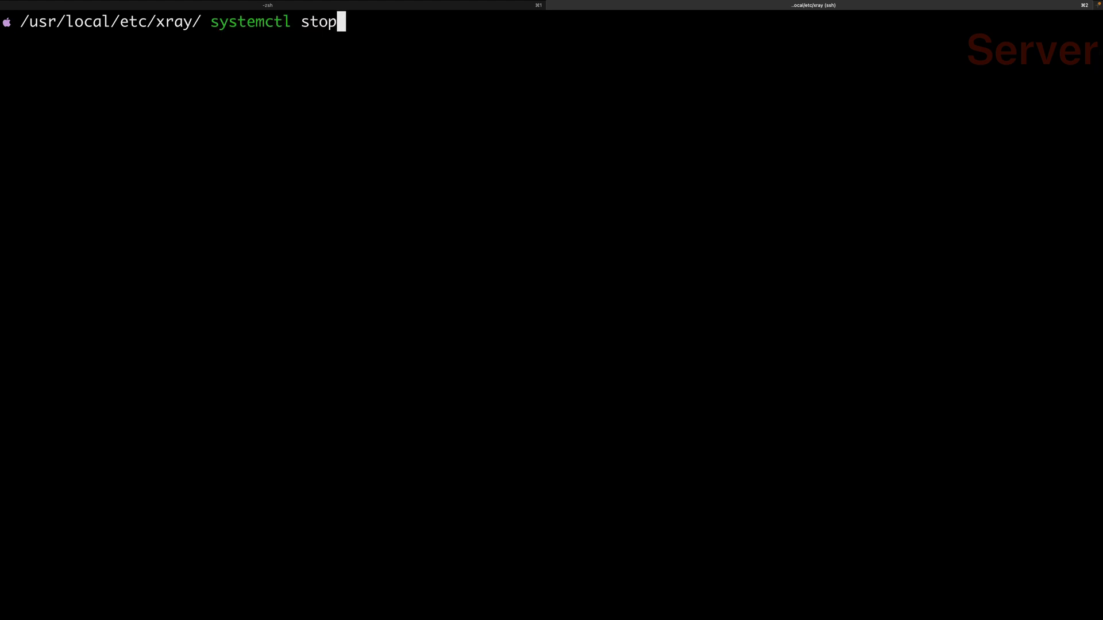
pyautogui.write(' xray')
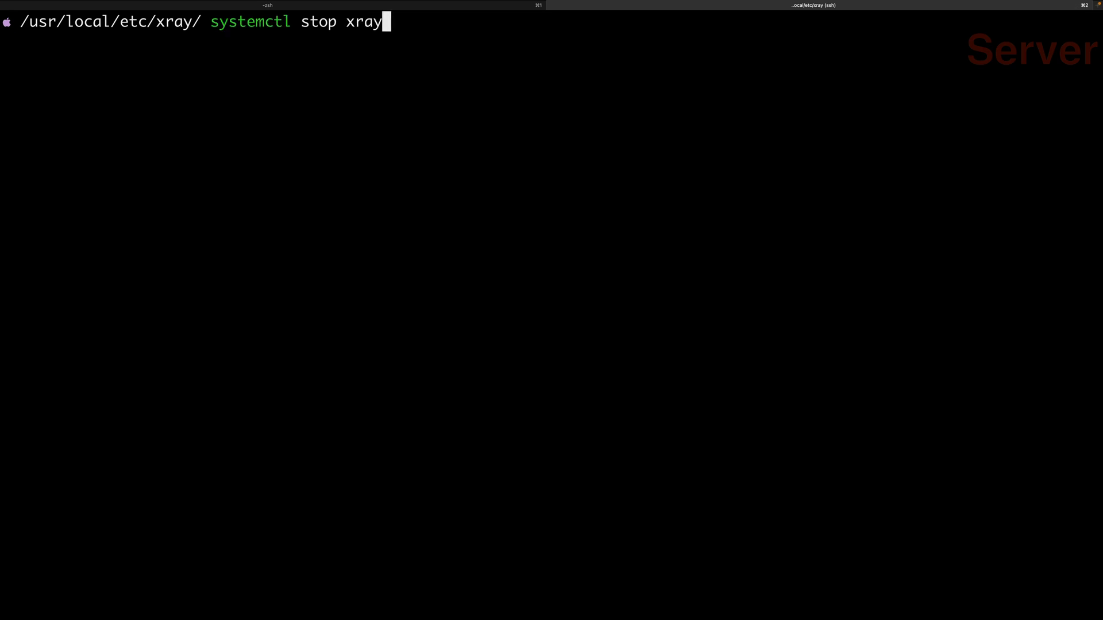
pyautogui.write('@h2.service')
pyautogui.press('Return')
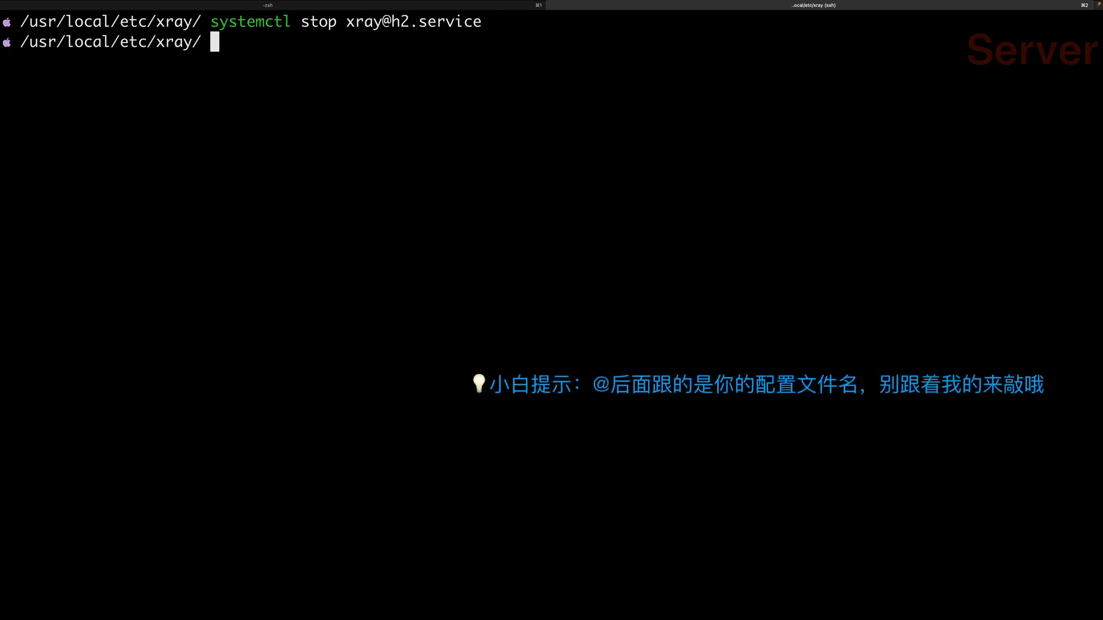
pyautogui.write('sysyc')
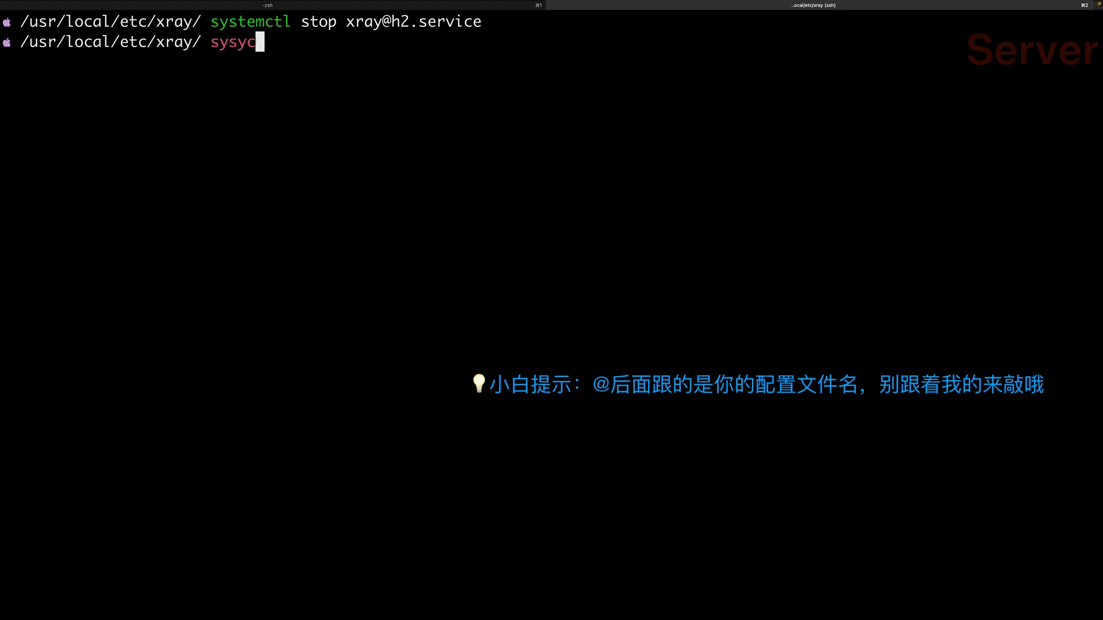
pyautogui.hotkey('ctrl', 'c')
pyautogui.write('systemctl star')
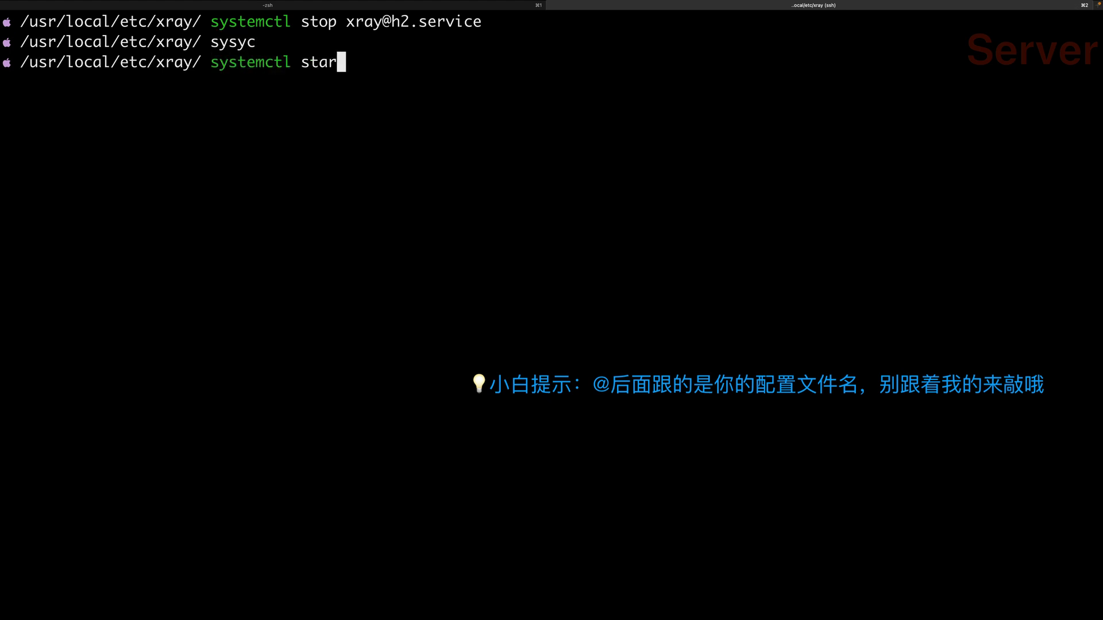
pyautogui.write('t xray@xtls.servie')
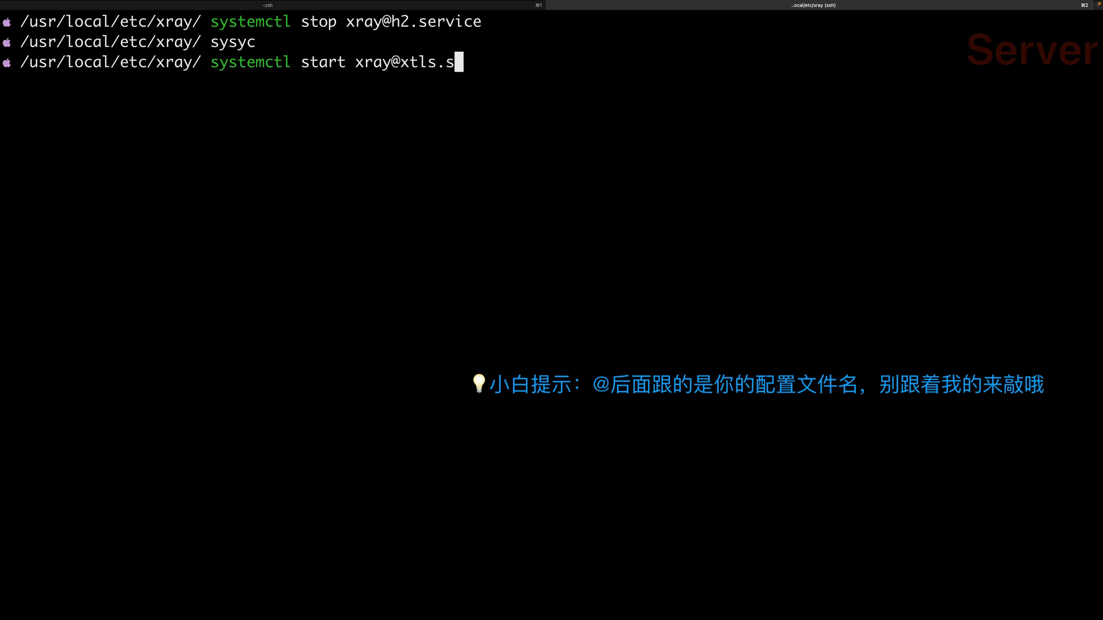
pyautogui.press('BackSpace')
pyautogui.press('BackSpace')
pyautogui.write('ice')
pyautogui.press('Return')
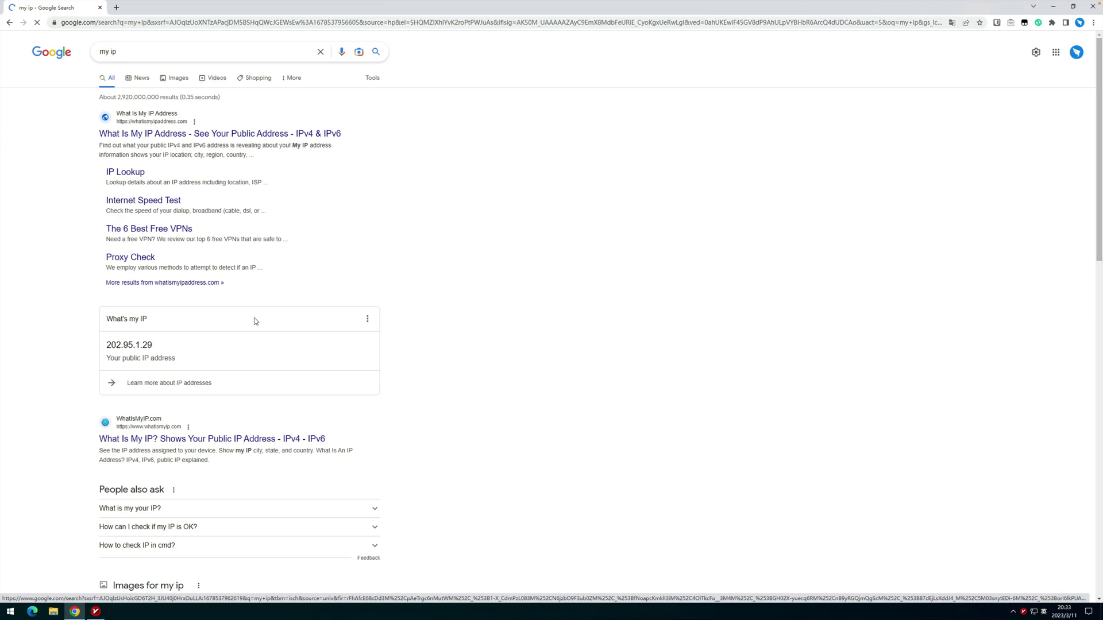
pyautogui.click(95, 611)
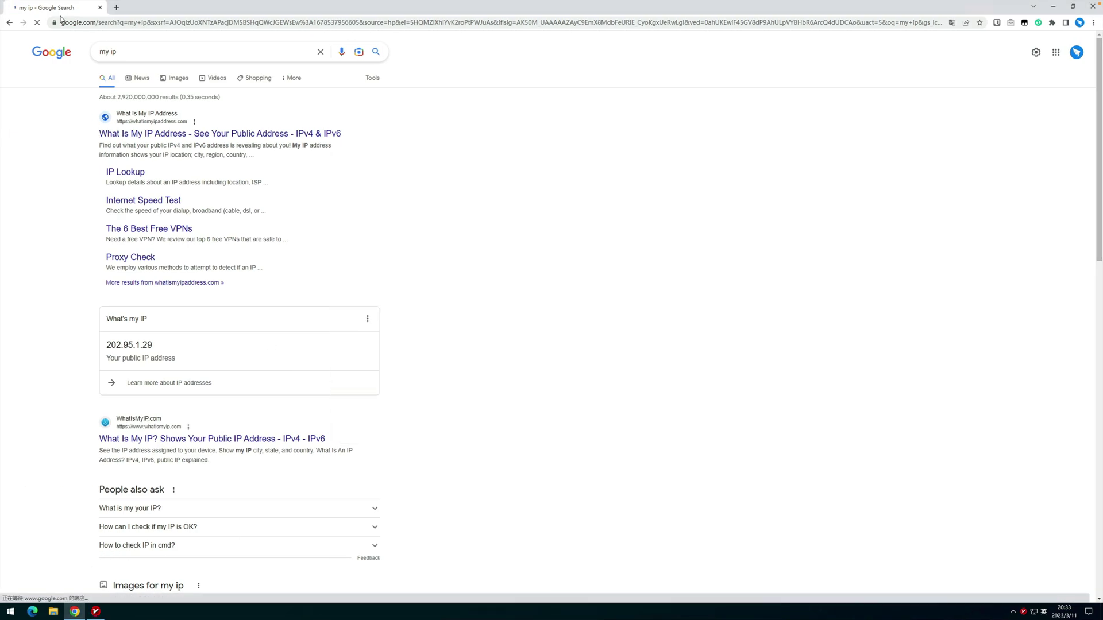